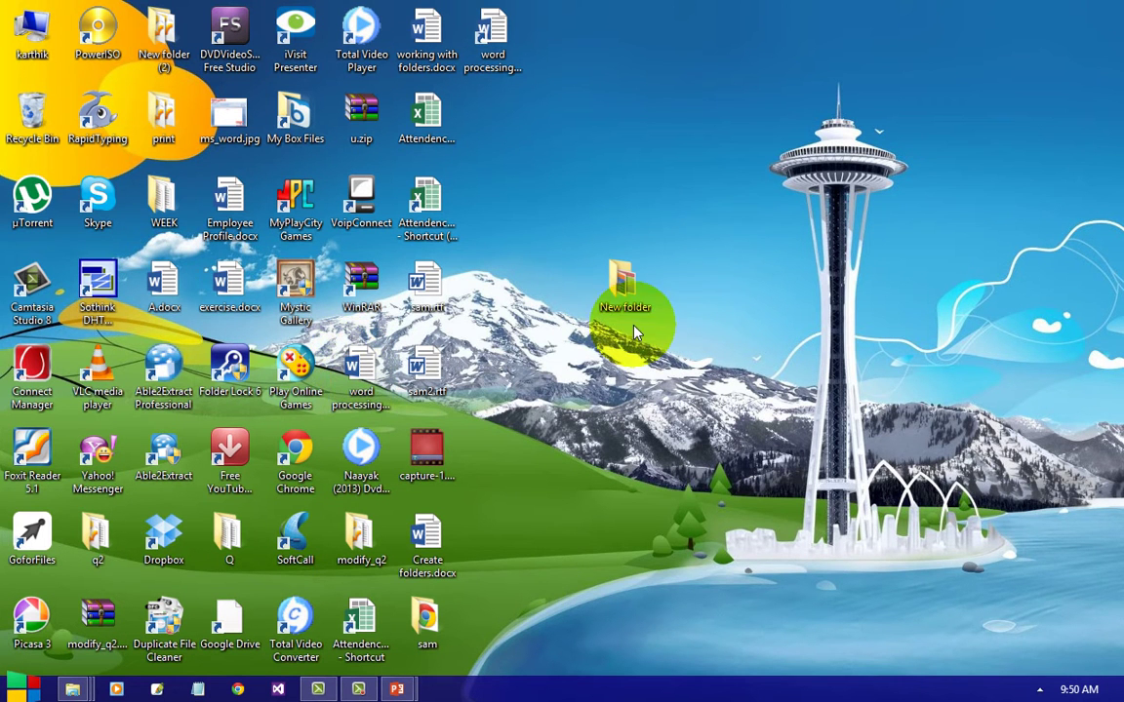
# - Create a new folder on the desktop named sam123
pyautogui.rightClick(901, 240)
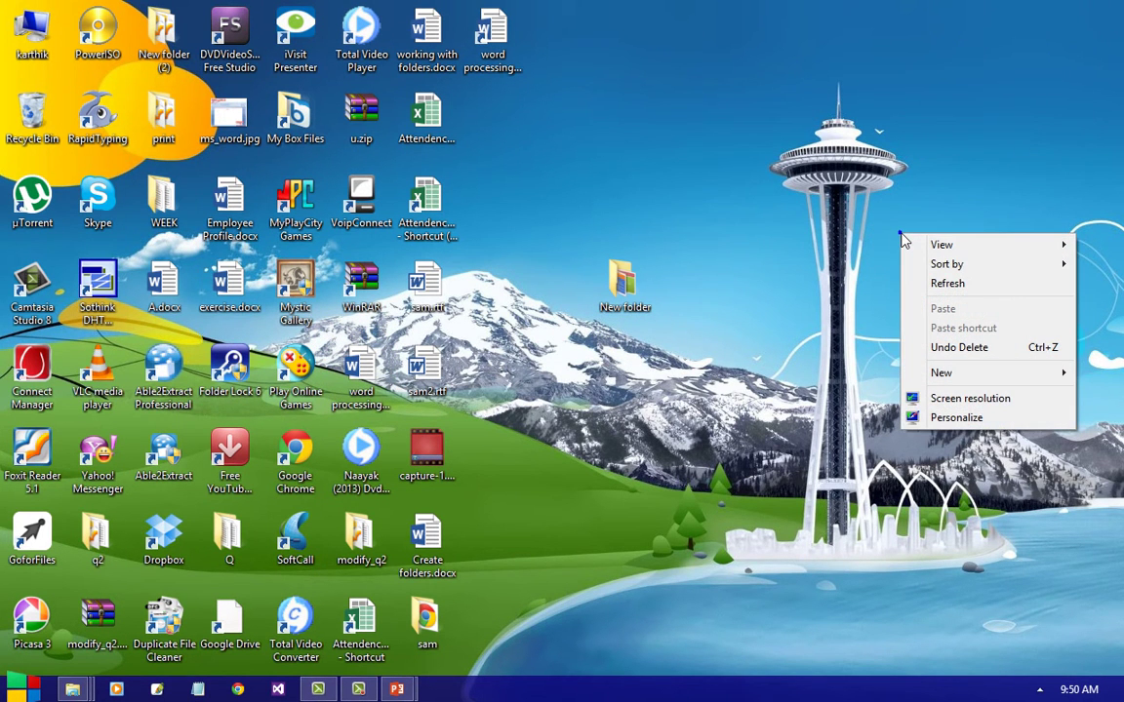
pyautogui.rightClick(908, 121)
pyautogui.click(995, 266)
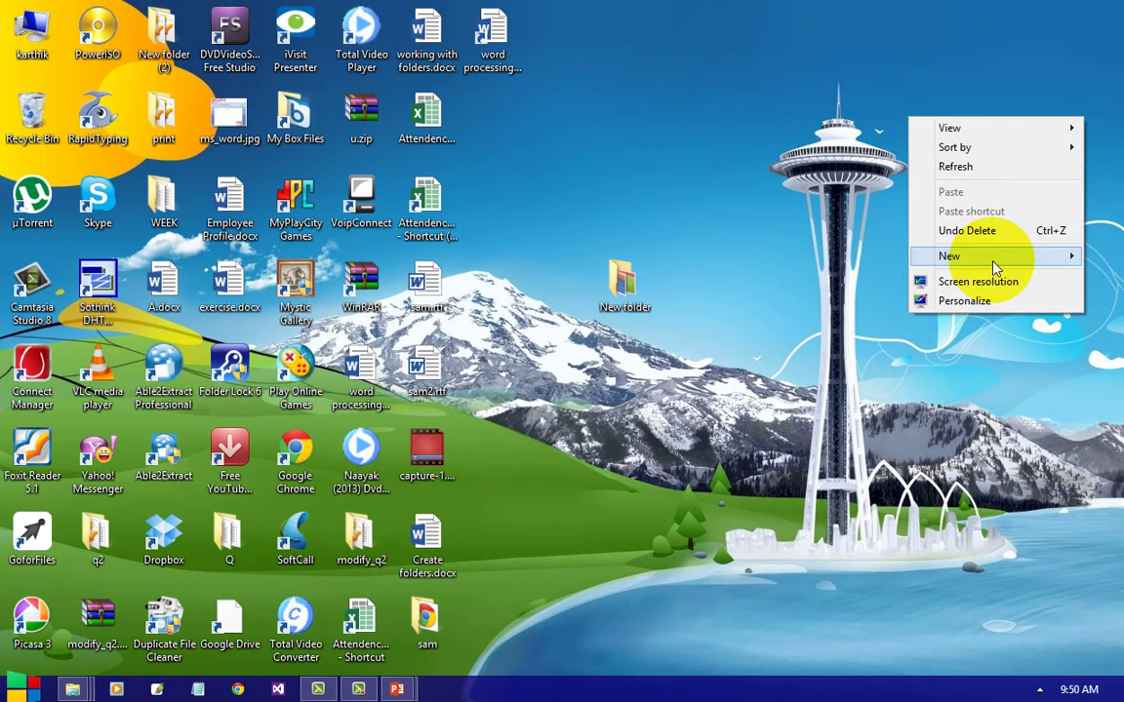
pyautogui.click(863, 257)
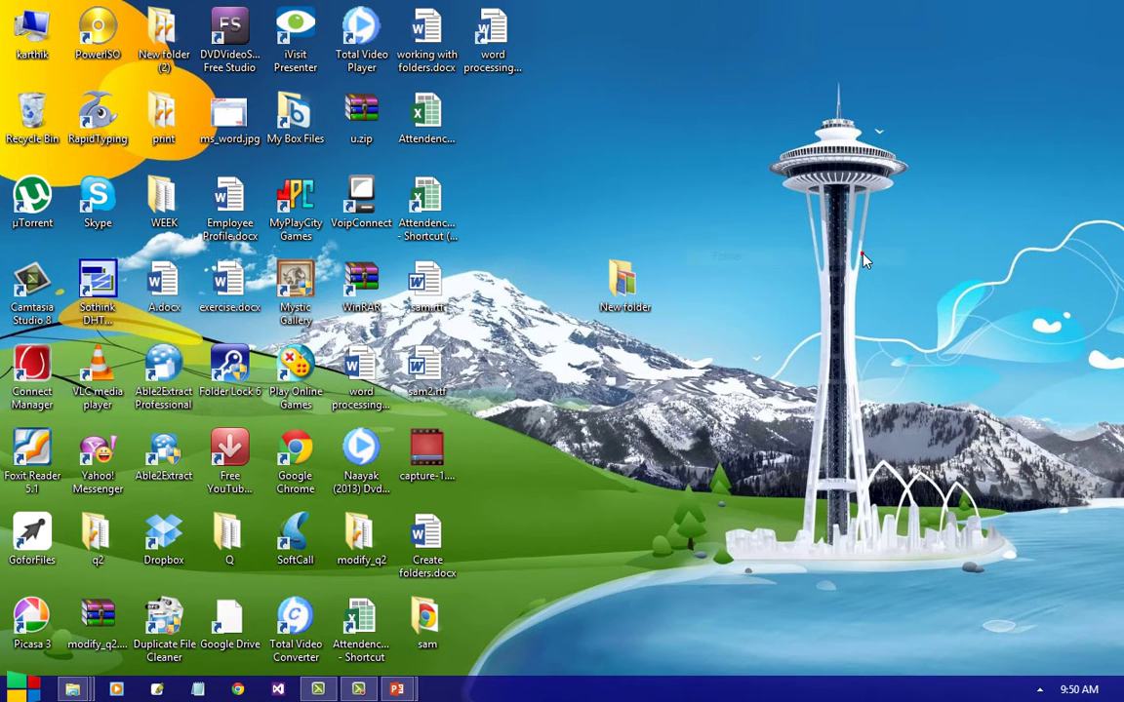
pyautogui.write('sam123')
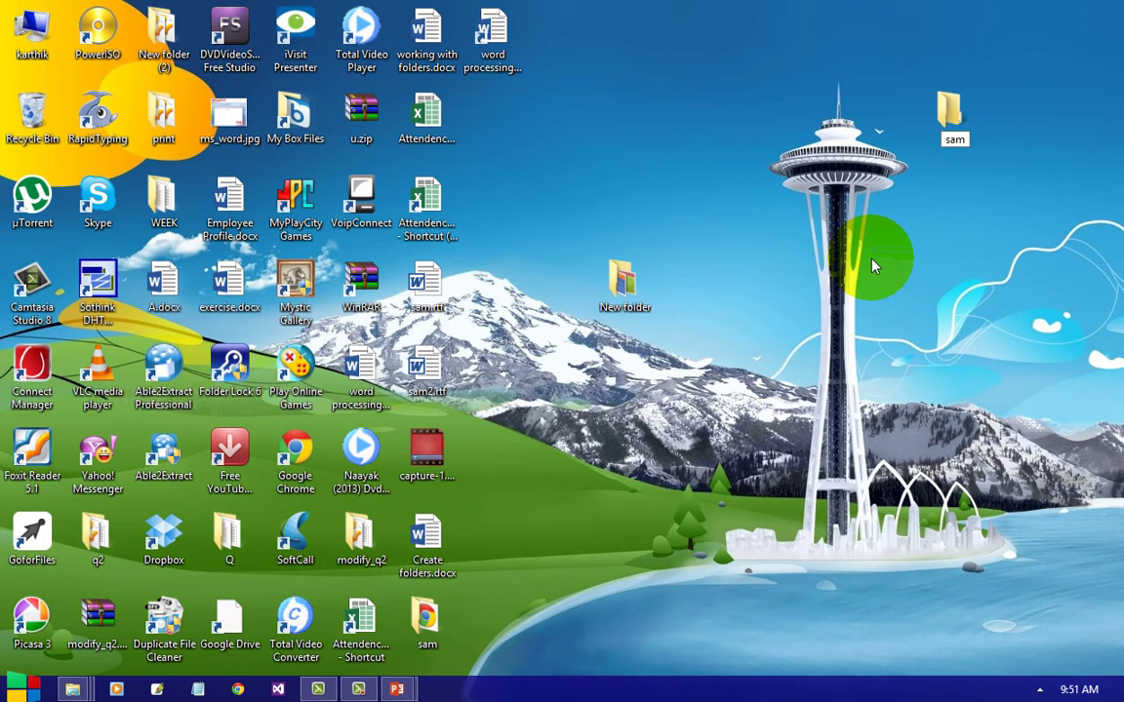
pyautogui.click(898, 244)
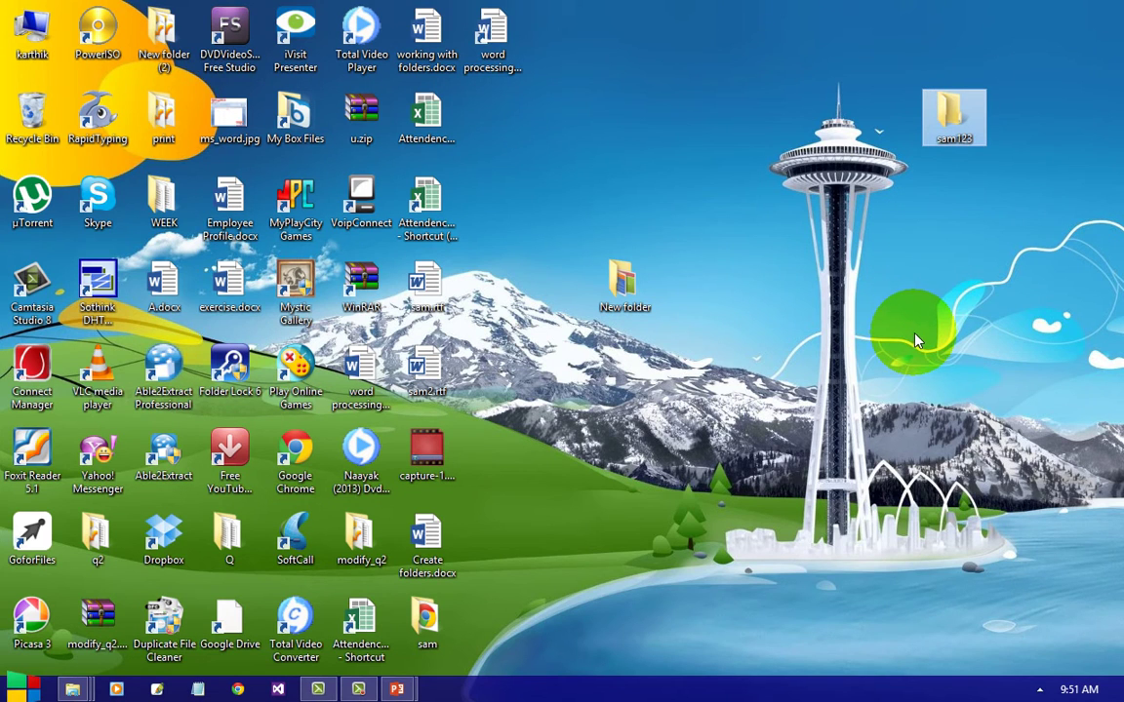
# - Move Attendence.xlsx, the word processing.docx shortcut, working with folders.docx and the WinRAR shortcut from the desktop into the sam123 folder
pyautogui.moveTo(426, 117); pyautogui.dragTo(961, 132)
pyautogui.moveTo(726, 75); pyautogui.dragTo(454, 32)
pyautogui.moveTo(493, 39); pyautogui.dragTo(954, 117)
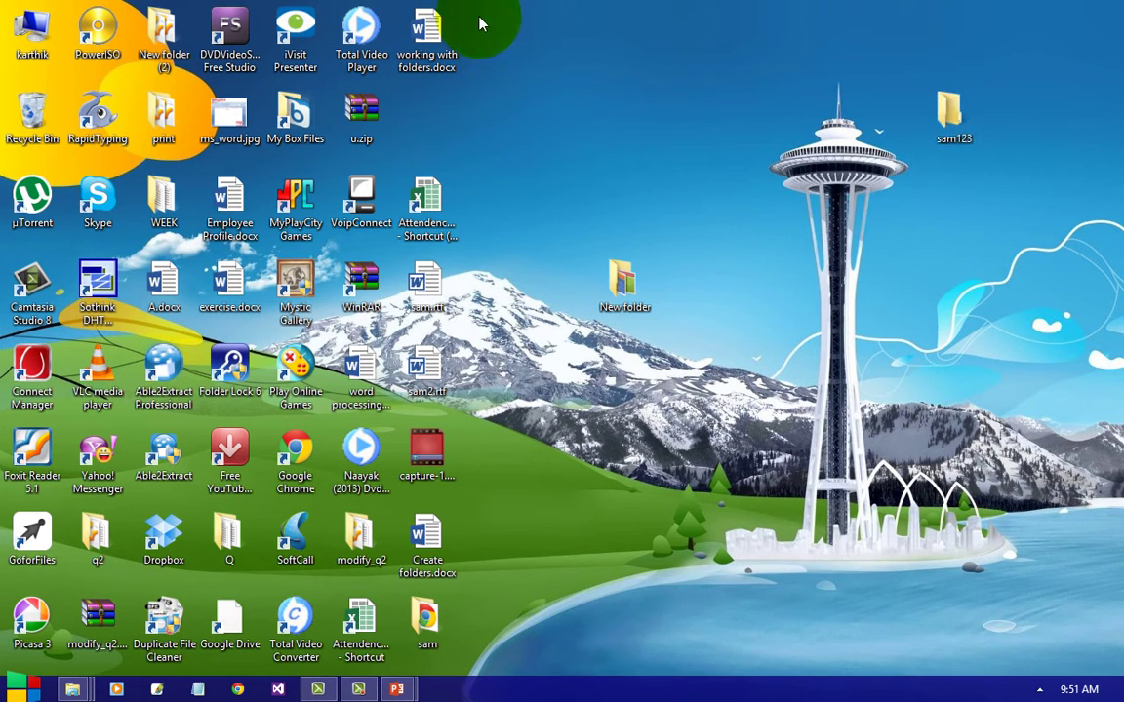
pyautogui.moveTo(426, 39); pyautogui.dragTo(947, 125)
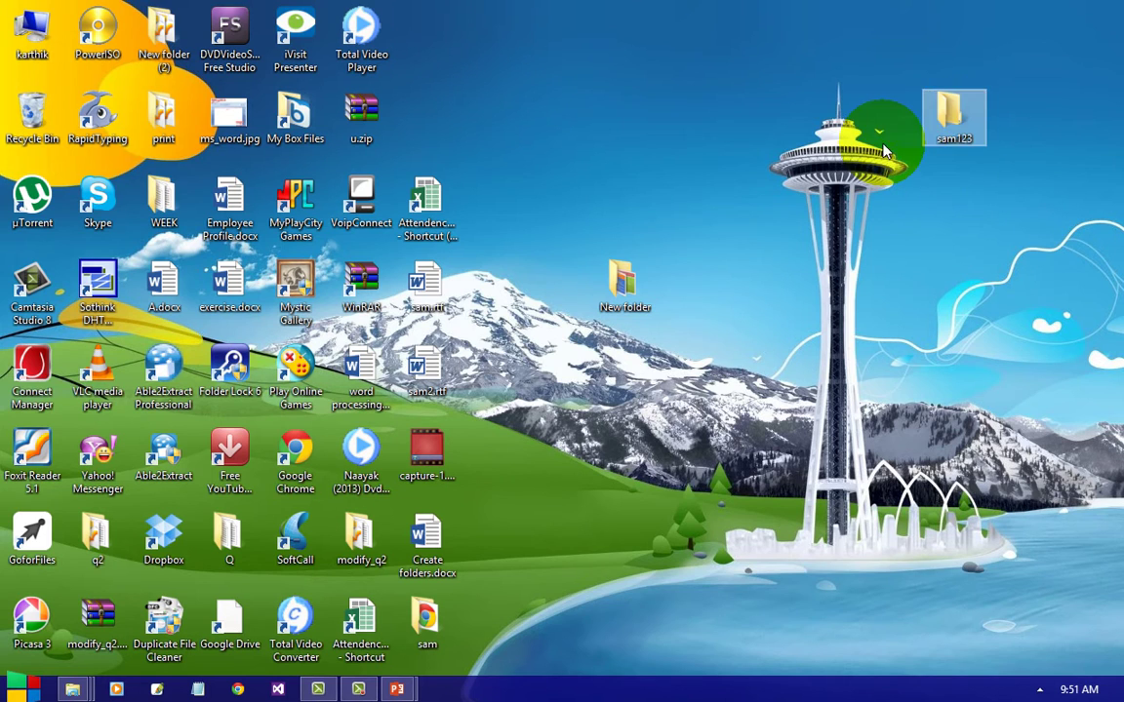
pyautogui.moveTo(362, 288); pyautogui.dragTo(959, 139)
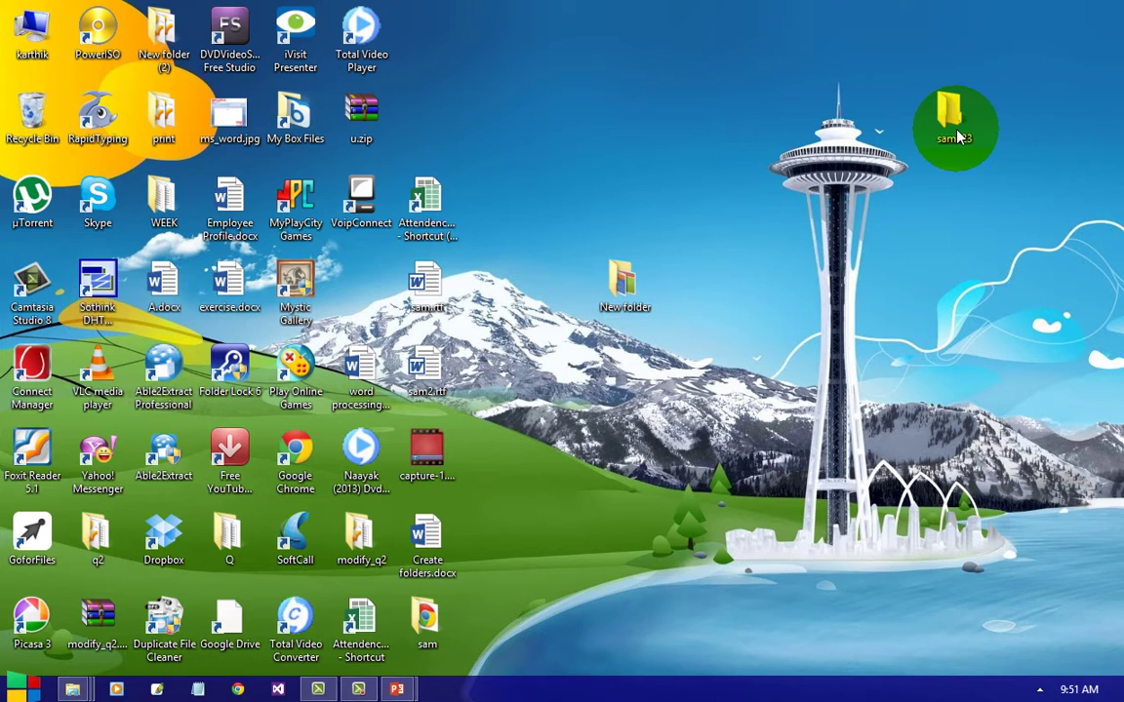
# - Open the sam123 folder in a maximized window and examine the files and shortcuts it holds
pyautogui.doubleClick(959, 138)
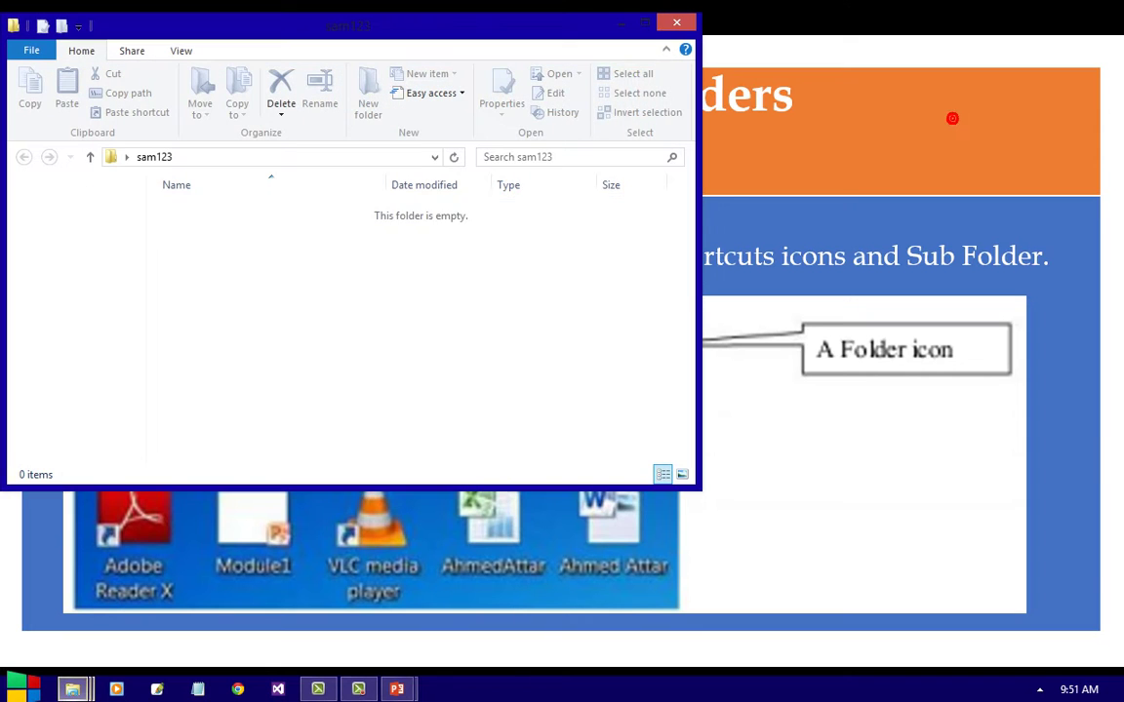
pyautogui.click(645, 22)
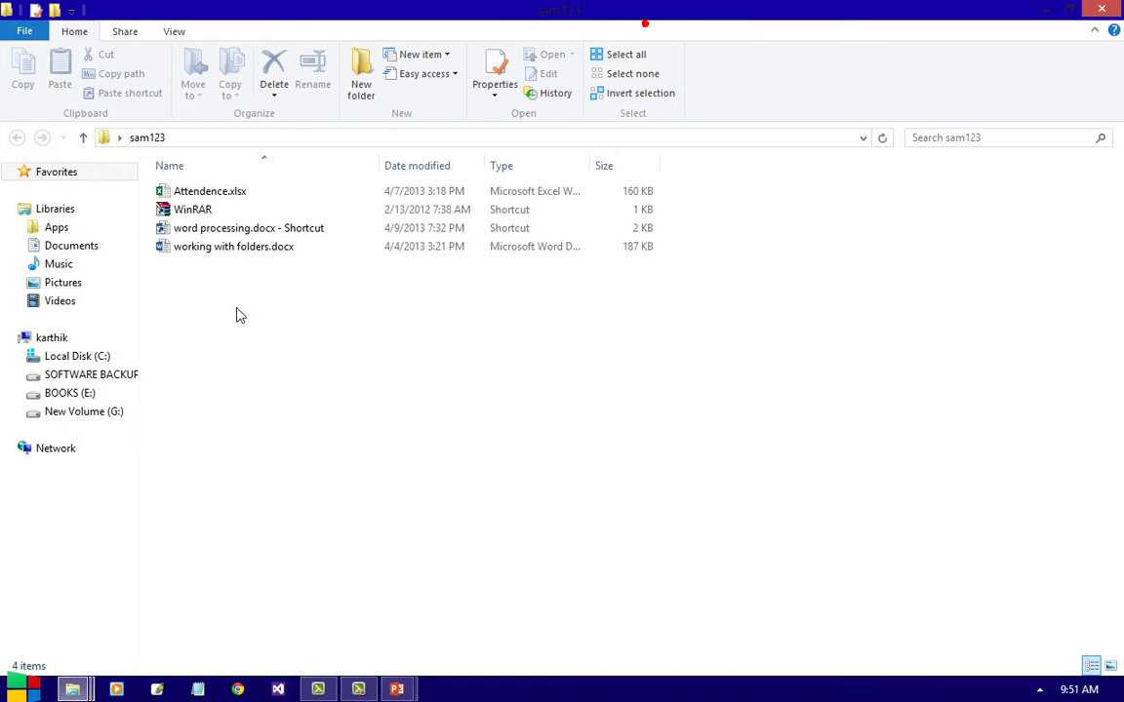
pyautogui.click(304, 215)
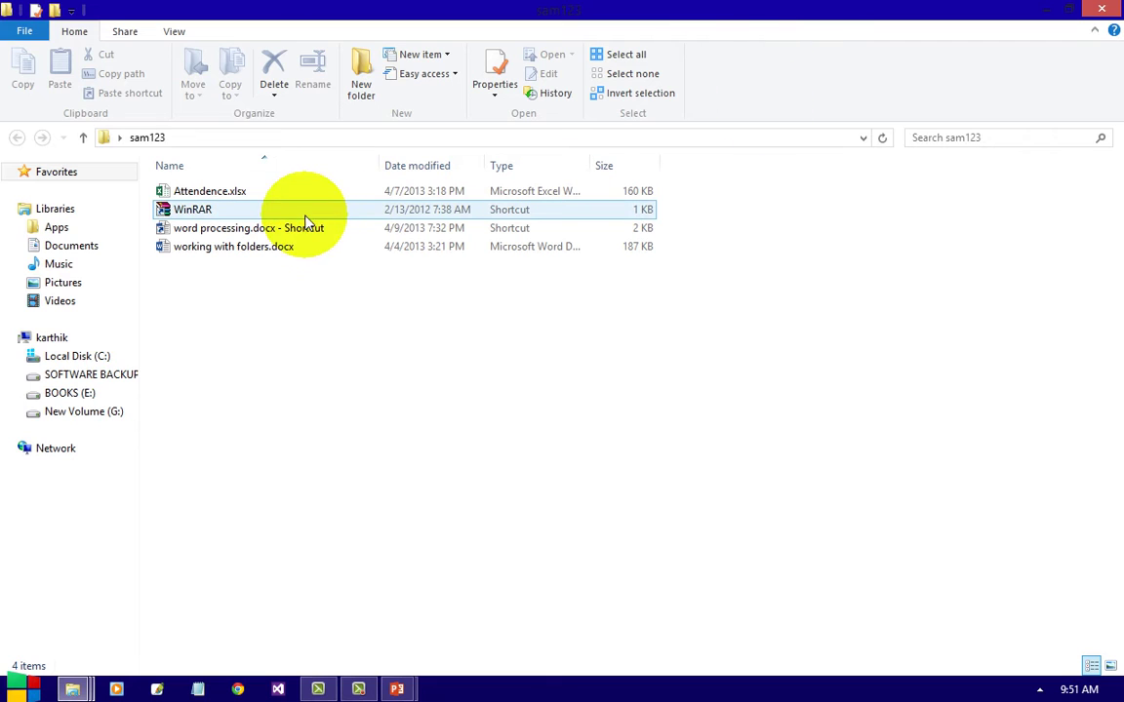
pyautogui.click(241, 193)
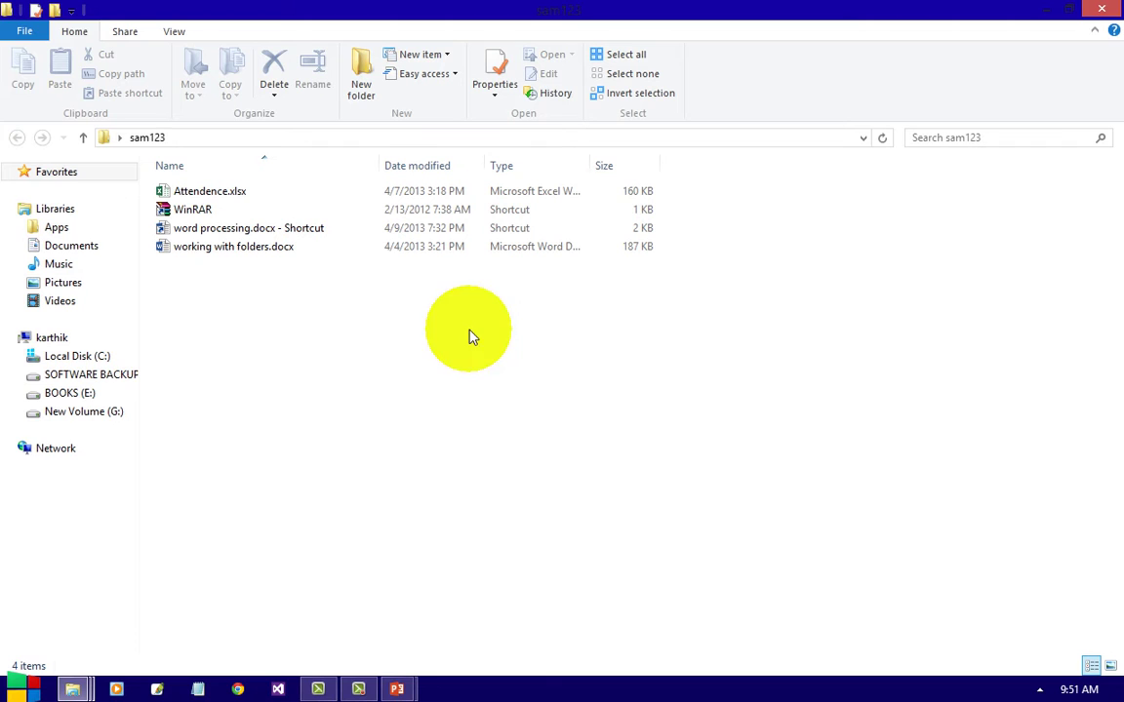
# - Create a subfolder named sam12 inside the sam123 folder
pyautogui.rightClick(619, 319)
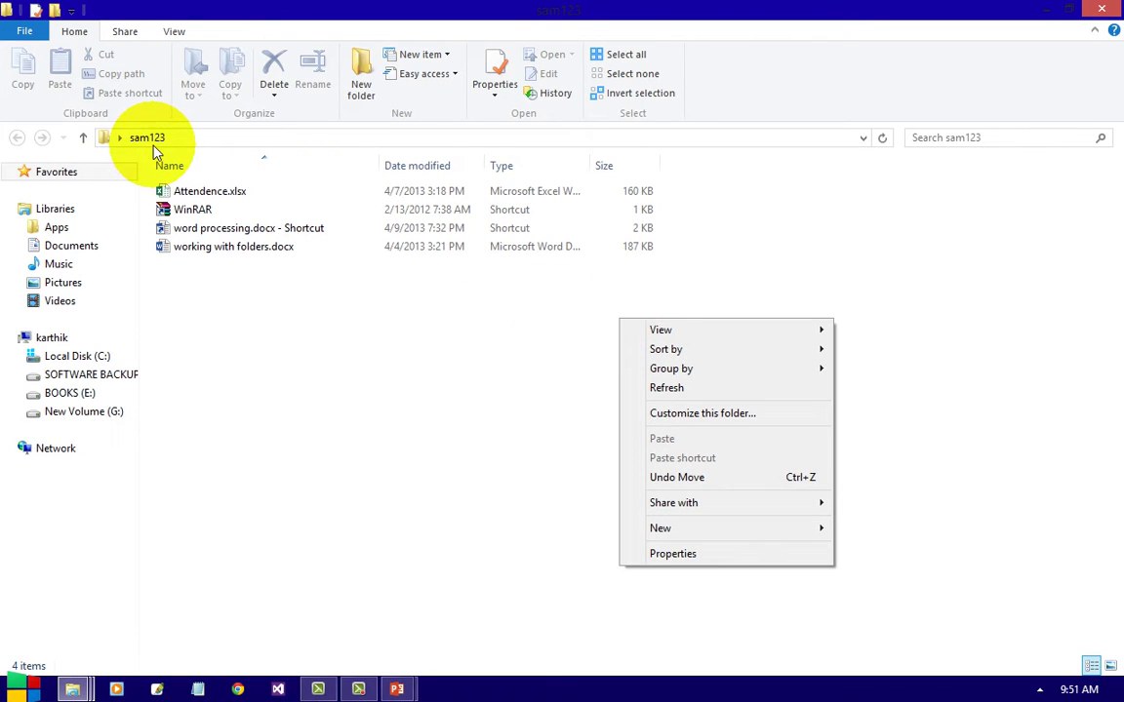
pyautogui.moveTo(705, 530)
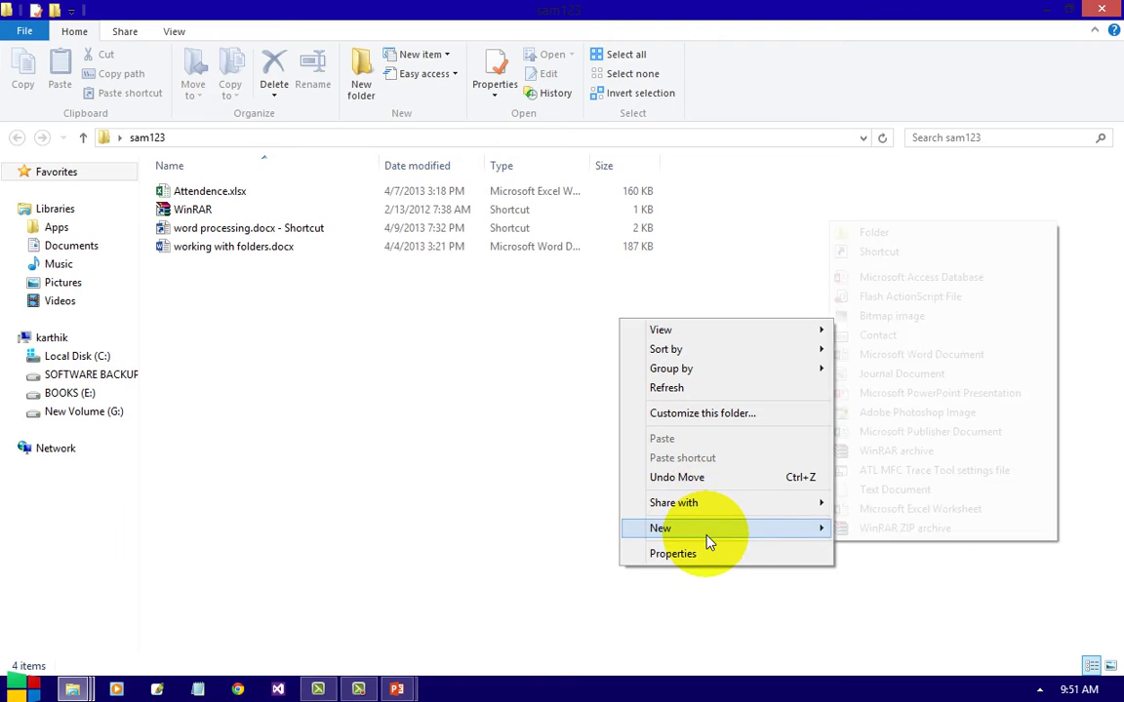
pyautogui.click(903, 233)
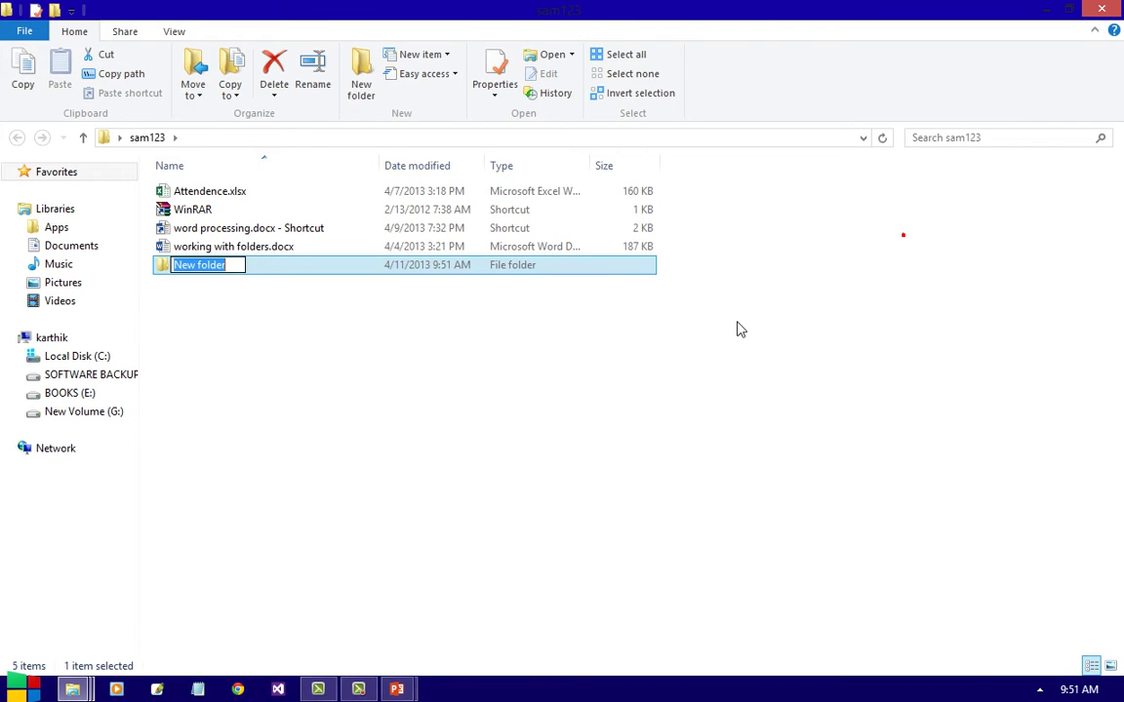
pyautogui.write('sam1')
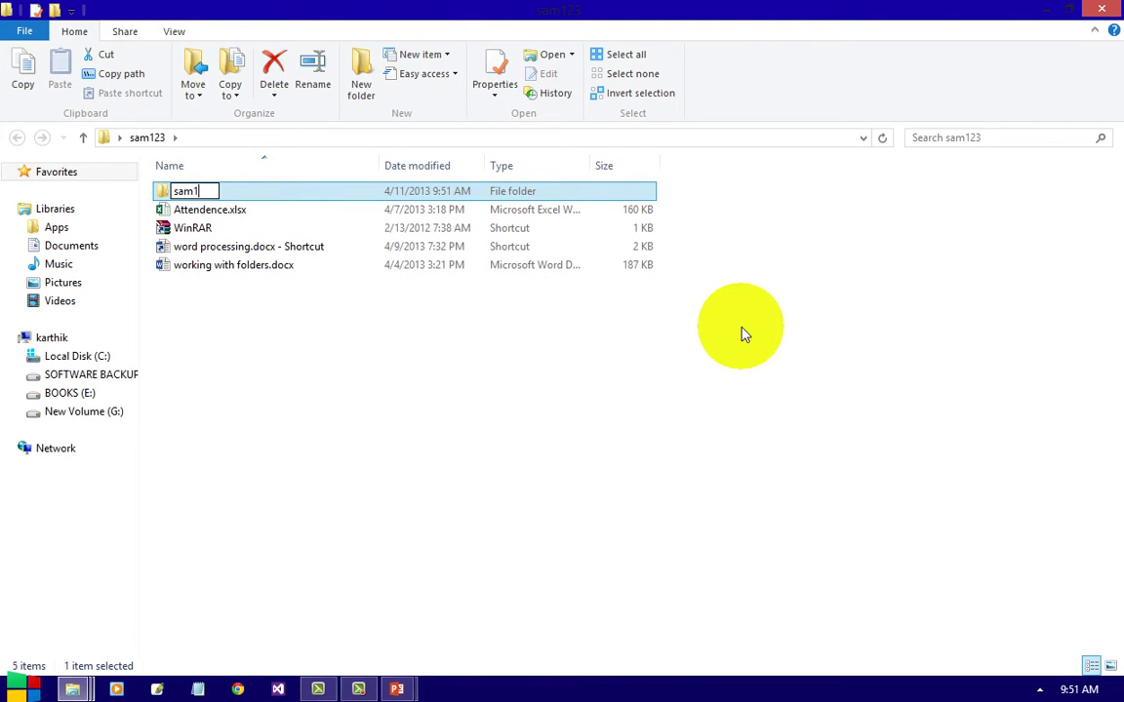
pyautogui.write('2')
pyautogui.click(741, 335)
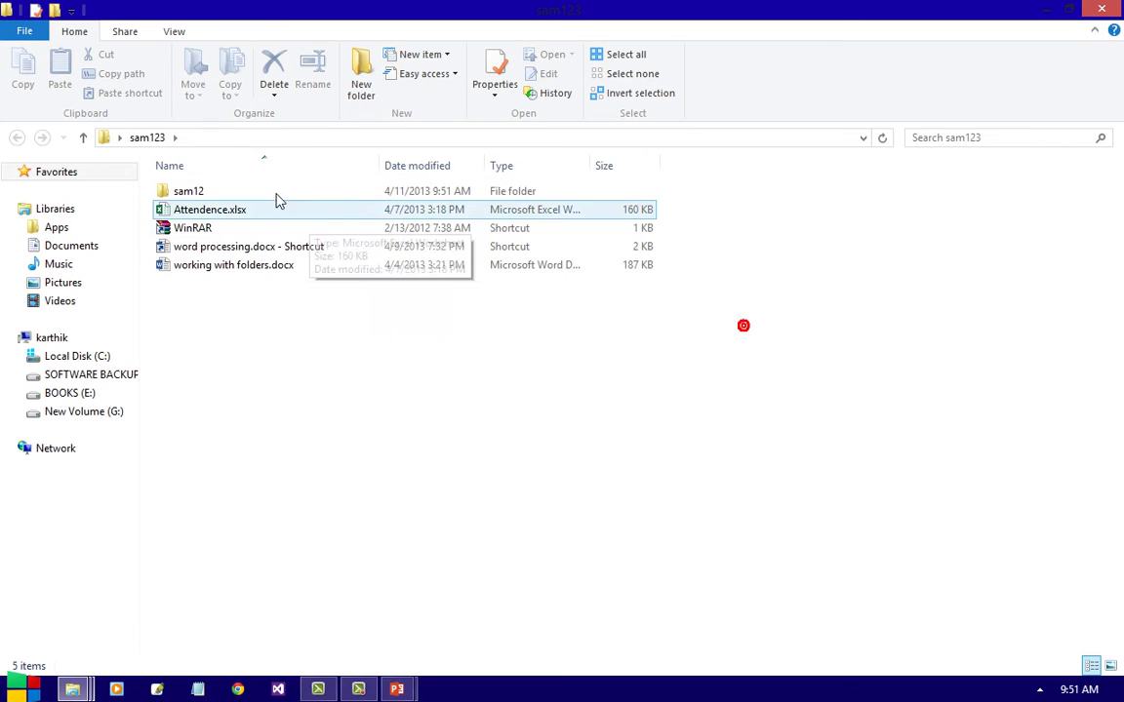
# - Open the sam12 folder and create a subfolder named sam1 in it
pyautogui.doubleClick(231, 199)
pyautogui.rightClick(232, 211)
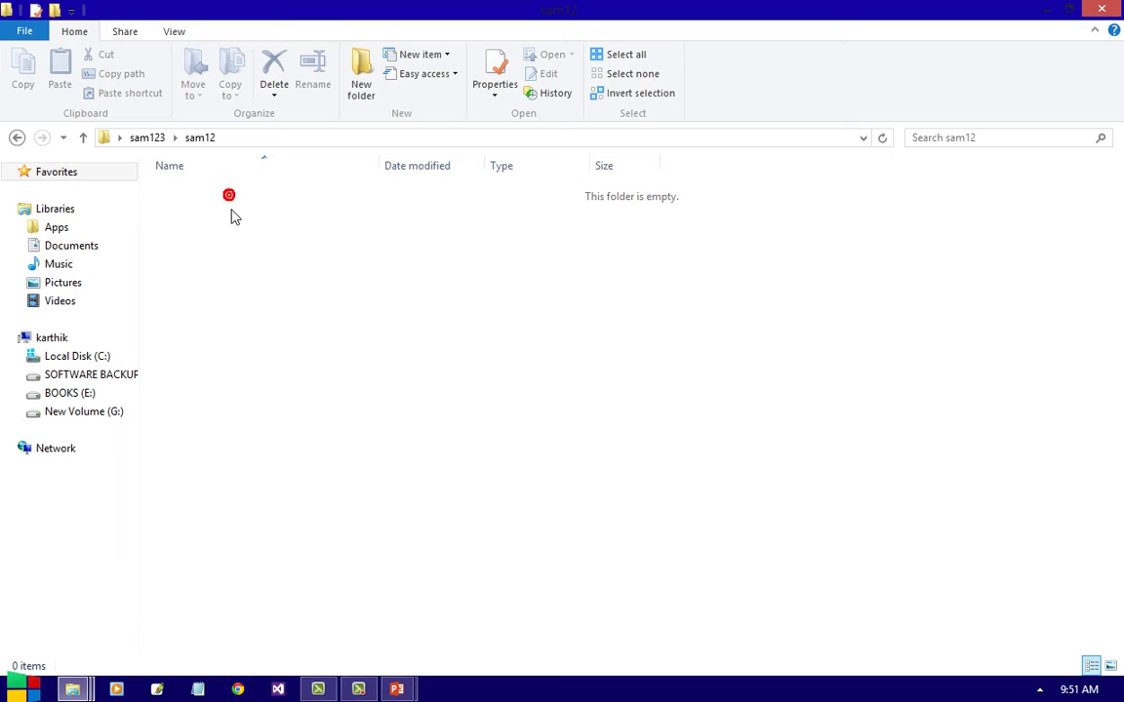
pyautogui.click(338, 420)
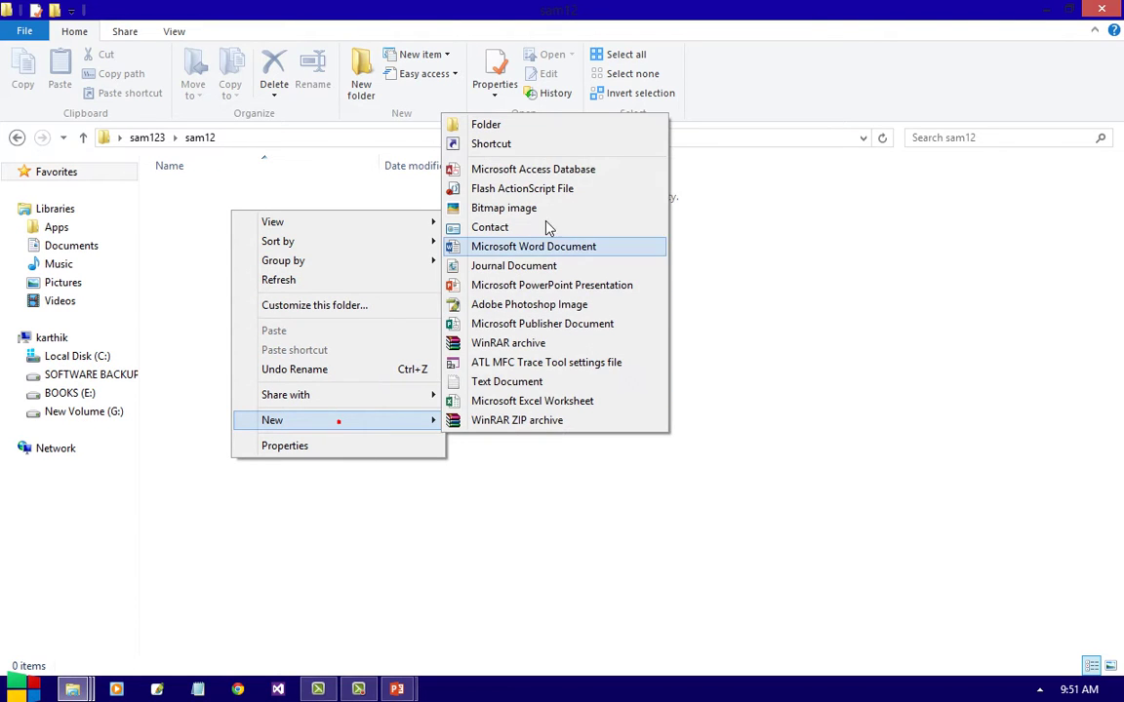
pyautogui.click(464, 122)
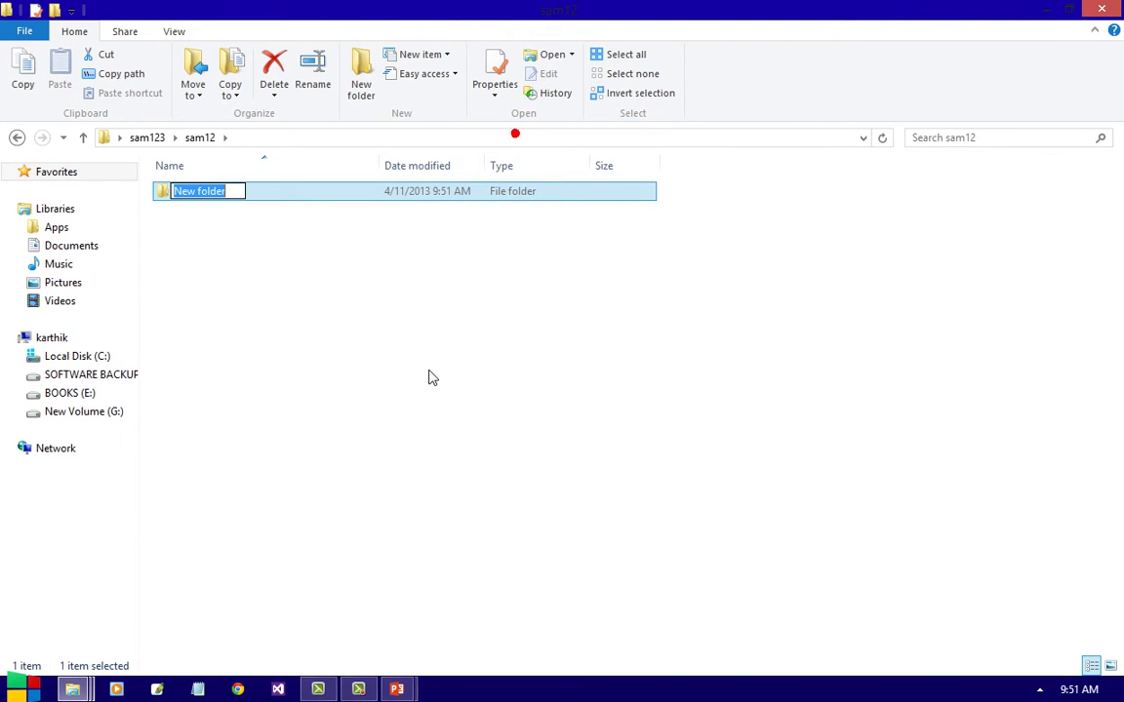
pyautogui.write('sam1')
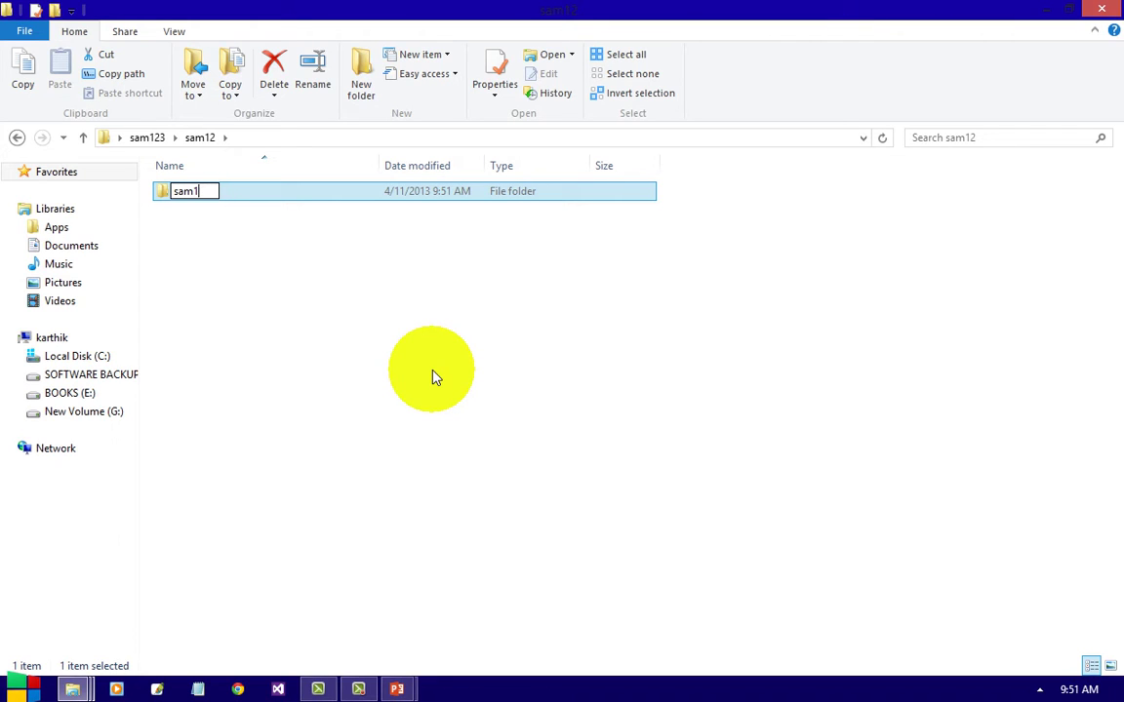
pyautogui.press('Return')
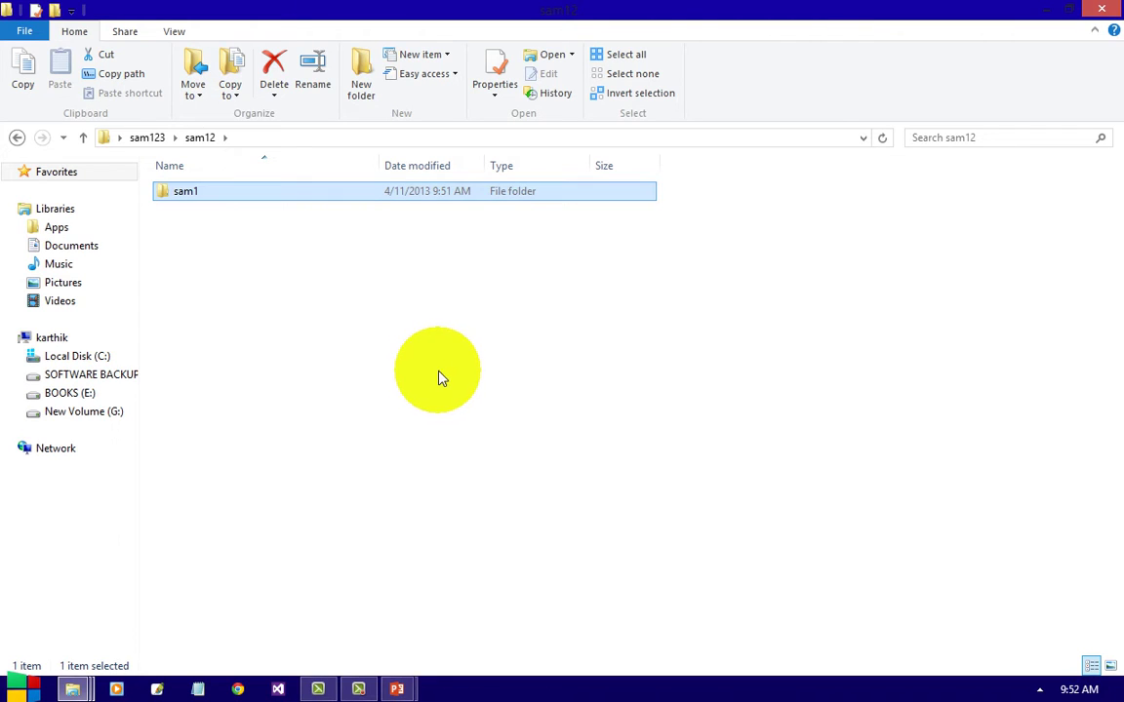
# - View the contents of the sam1 folder and go back up the hierarchy to sam123
pyautogui.doubleClick(211, 194)
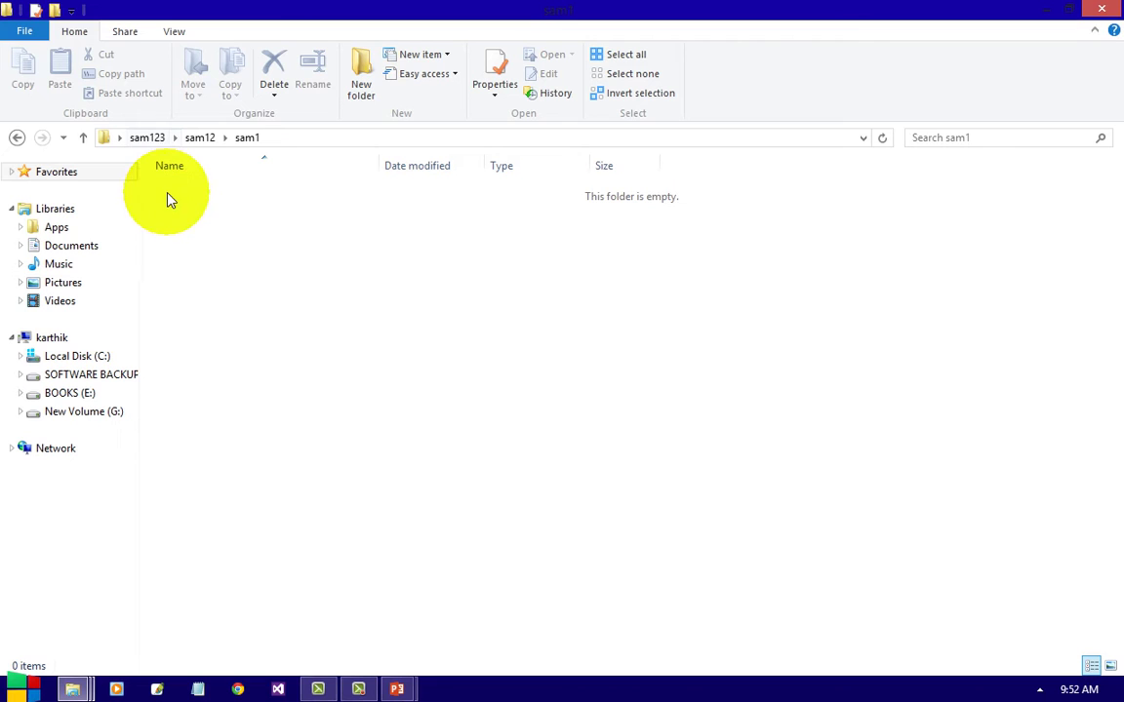
pyautogui.press('BackSpace')
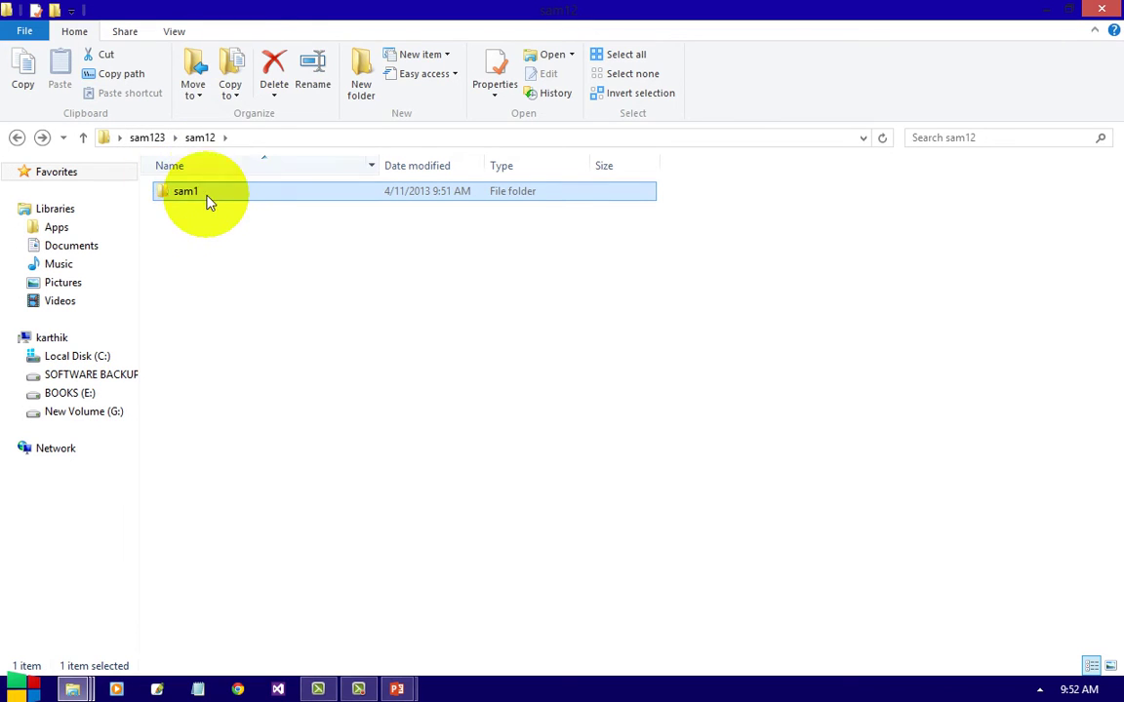
pyautogui.press('BackSpace')
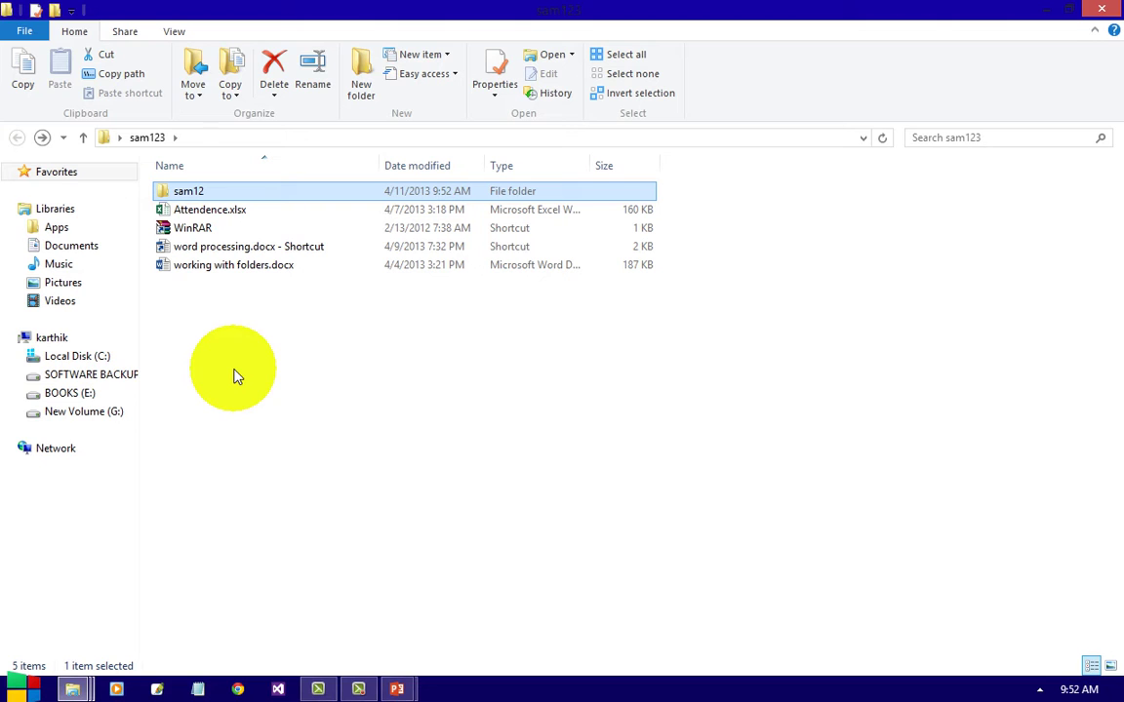
# - Switch to the PowerPoint presentation and advance the slide show to the slide "View Common Folders of C: drive"
pyautogui.click(397, 689)
pyautogui.click(349, 627)
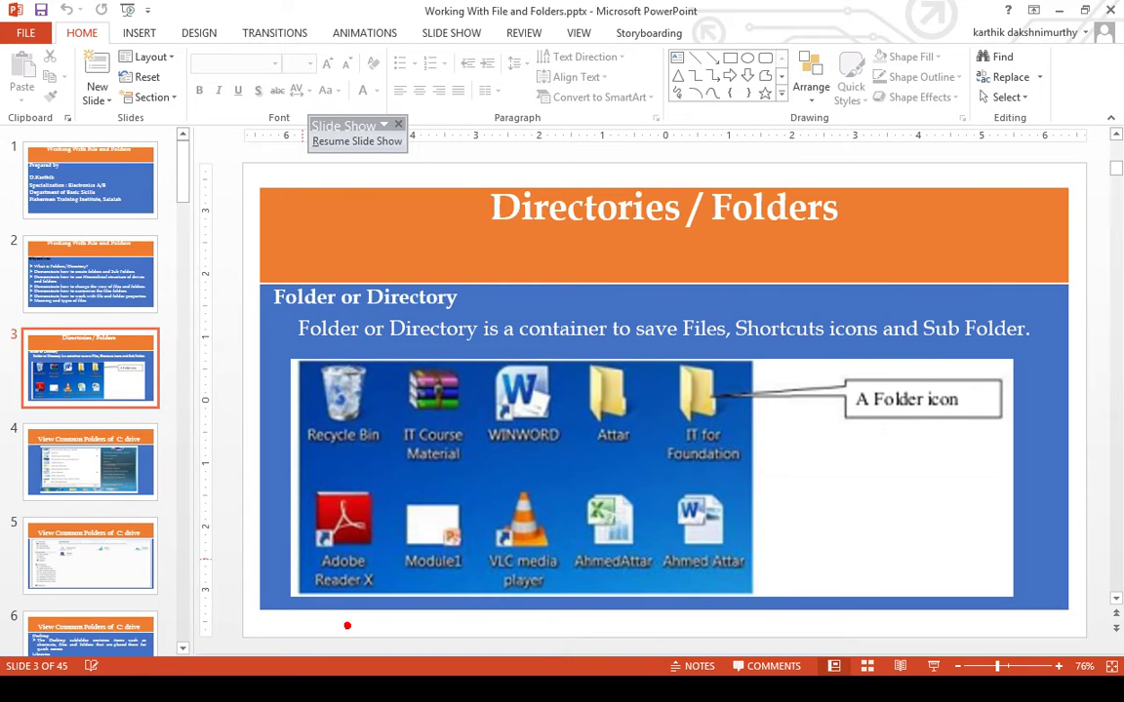
pyautogui.click(90, 463)
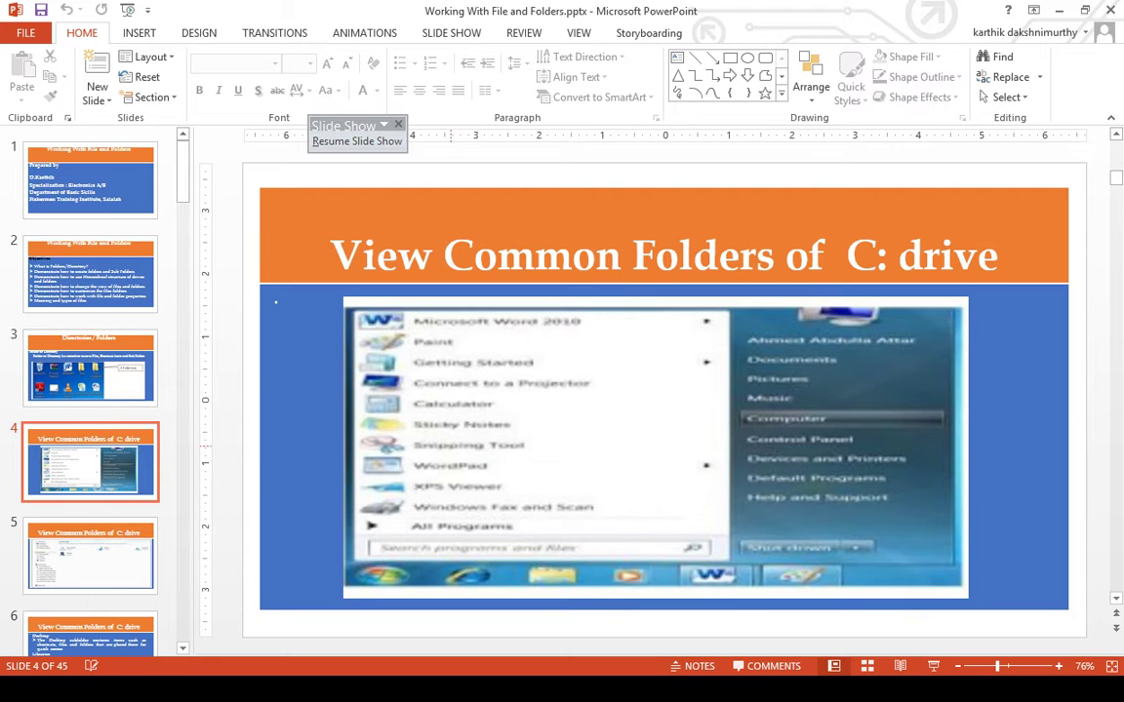
pyautogui.hotkey('alt', 'Tab')
pyautogui.hotkey('alt', 'Tab')
pyautogui.hotkey('alt', 'Tab')
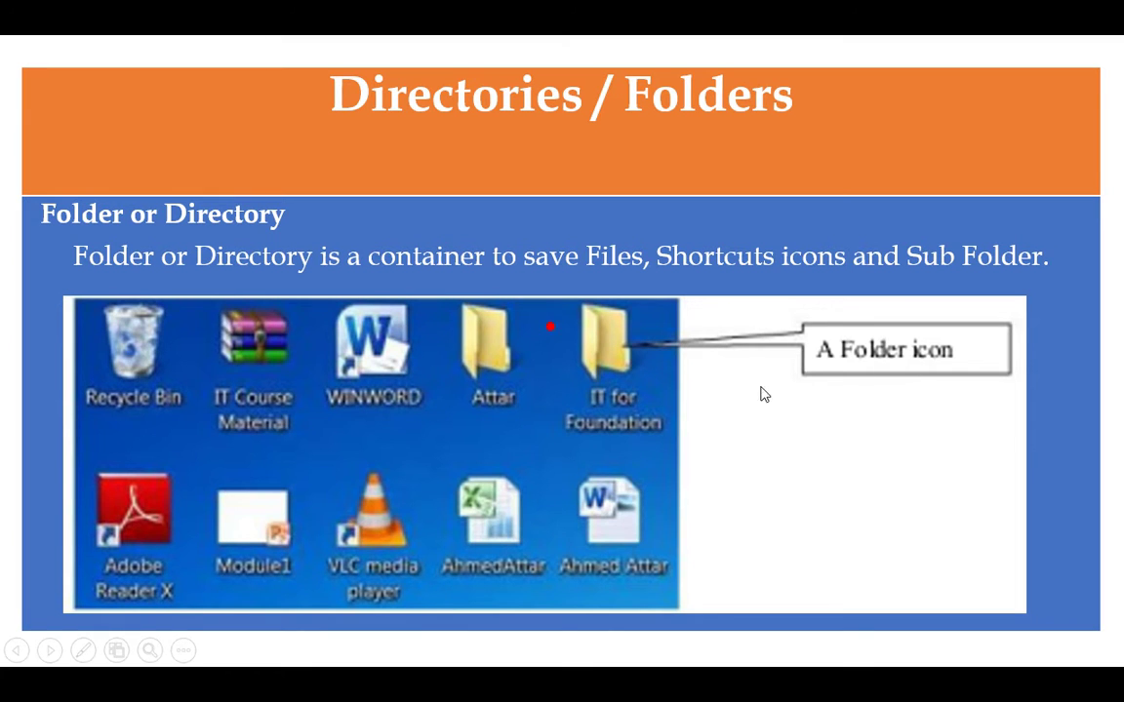
pyautogui.click(611, 310)
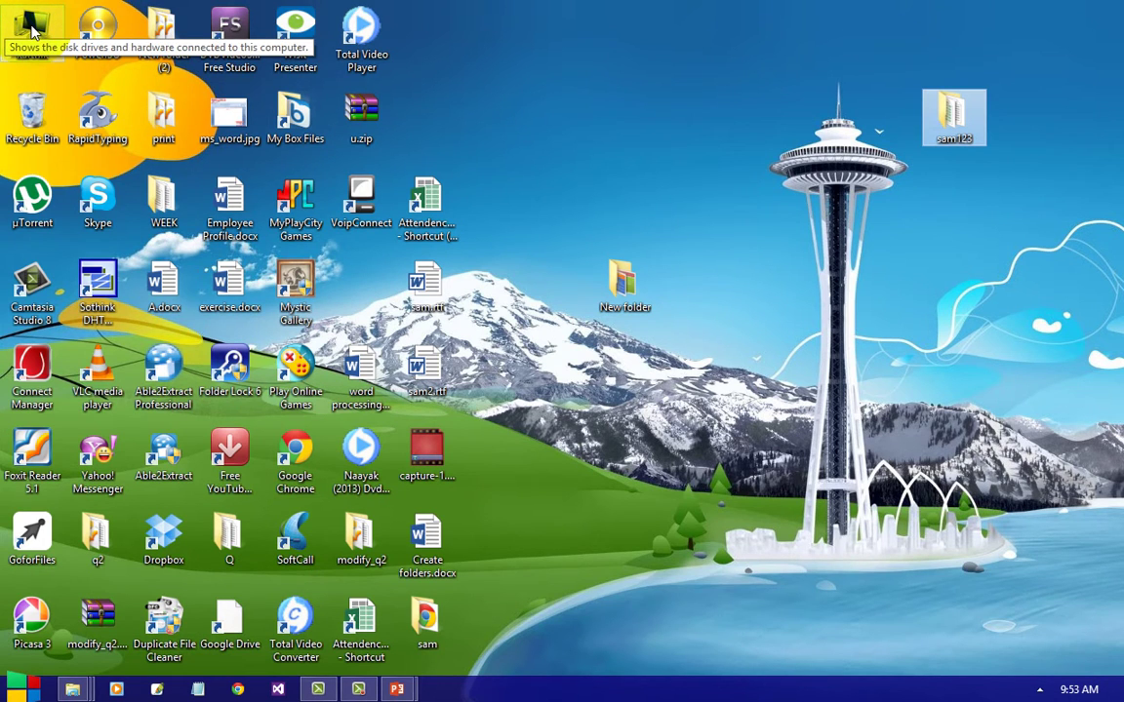
# - Open the computer's drive overview from the desktop in a maximized window and go to Libraries
pyautogui.doubleClick(32, 27)
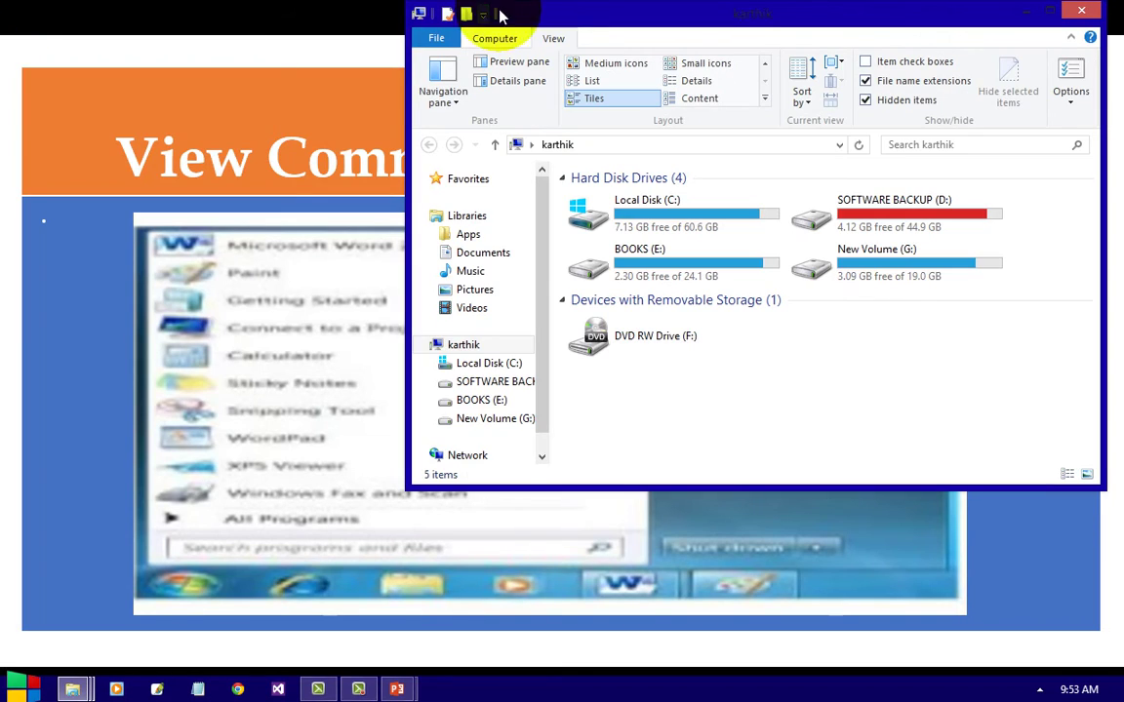
pyautogui.doubleClick(540, 17)
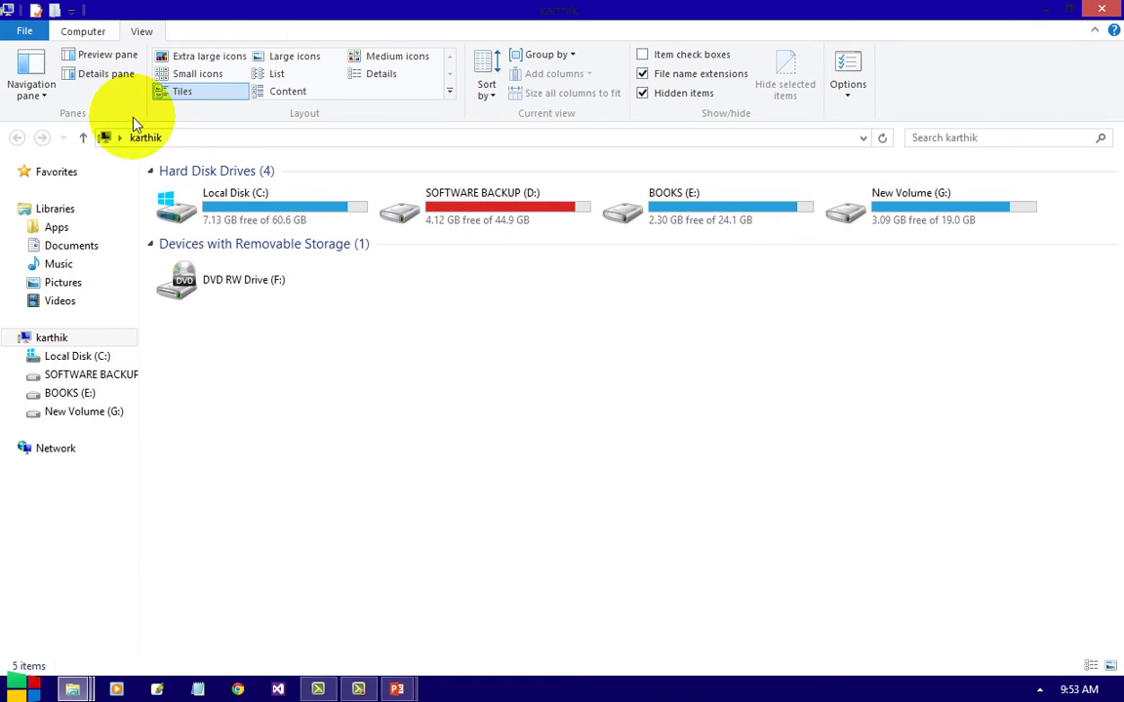
pyautogui.click(62, 211)
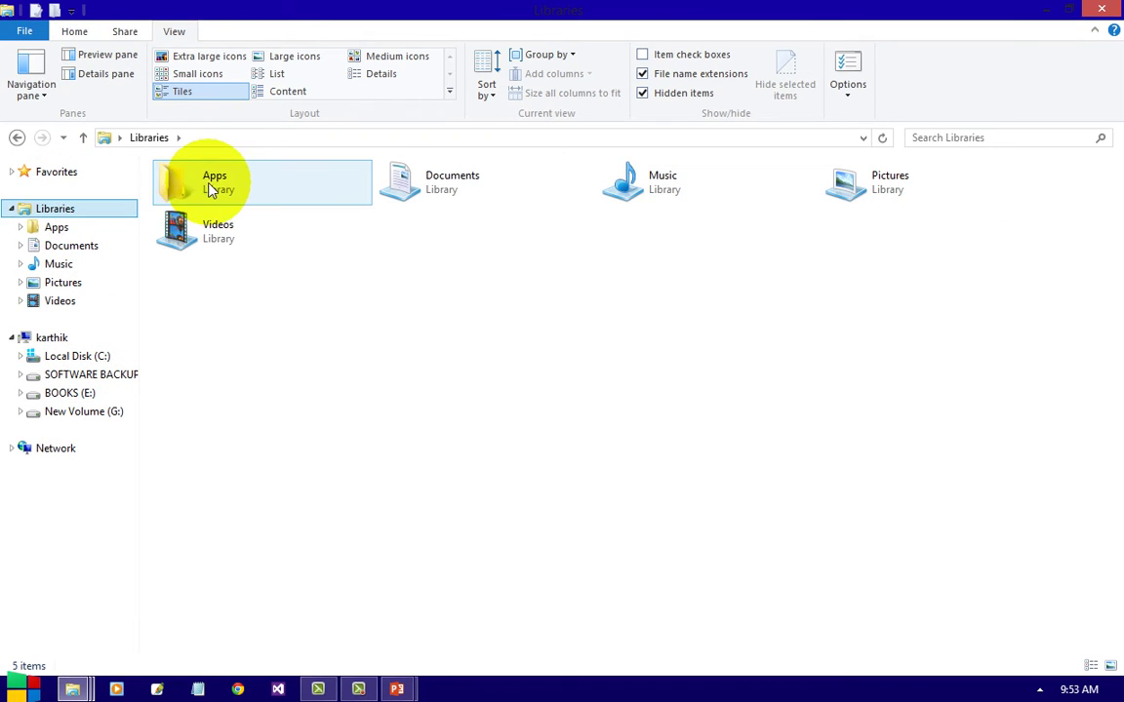
# - View the contents of the Apps and Documents libraries, returning to Libraries after each one
pyautogui.doubleClick(209, 185)
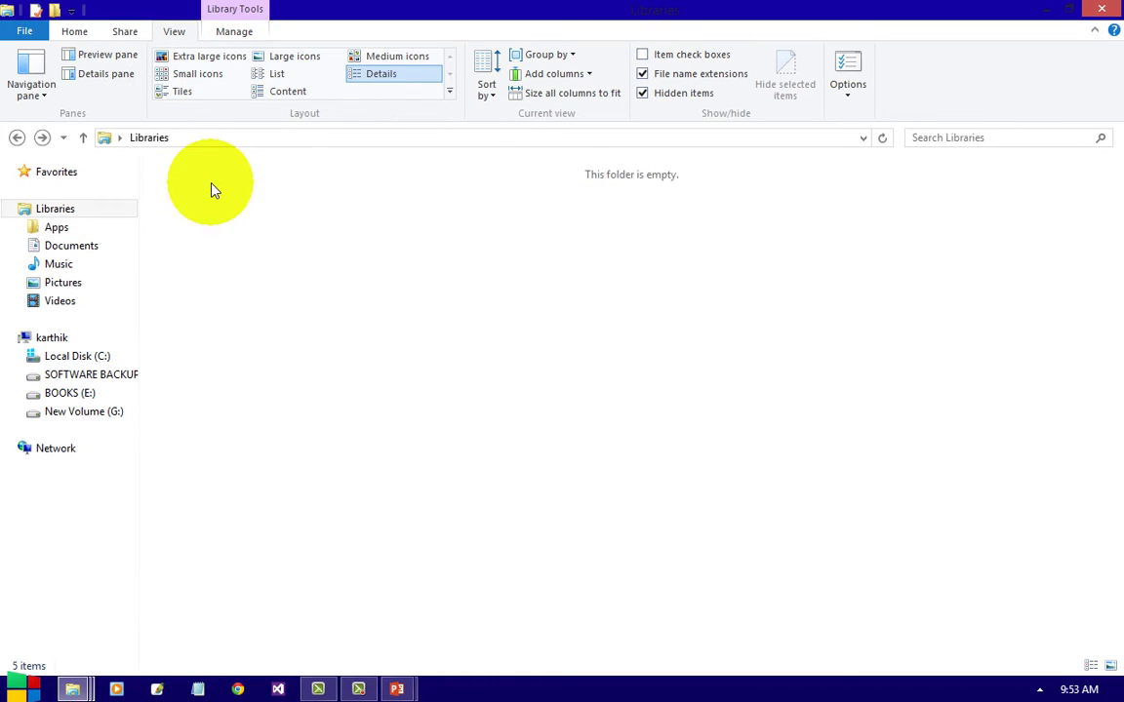
pyautogui.press('BackSpace')
pyautogui.click(426, 190)
pyautogui.doubleClick(426, 190)
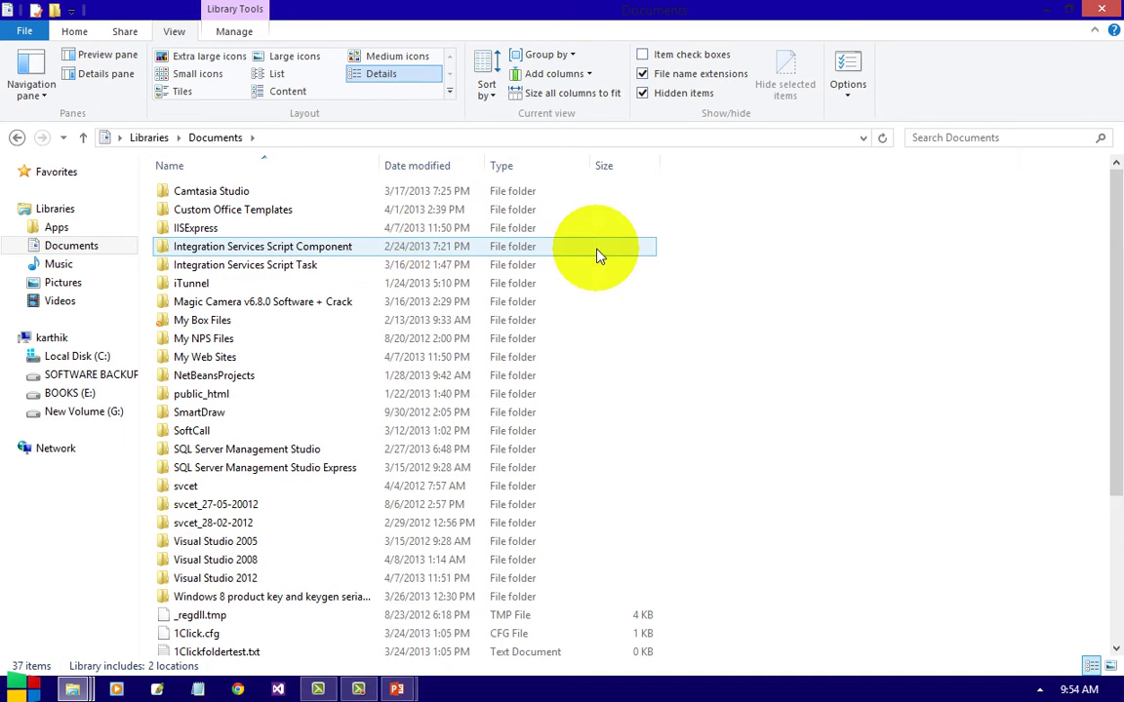
pyautogui.press('BackSpace')
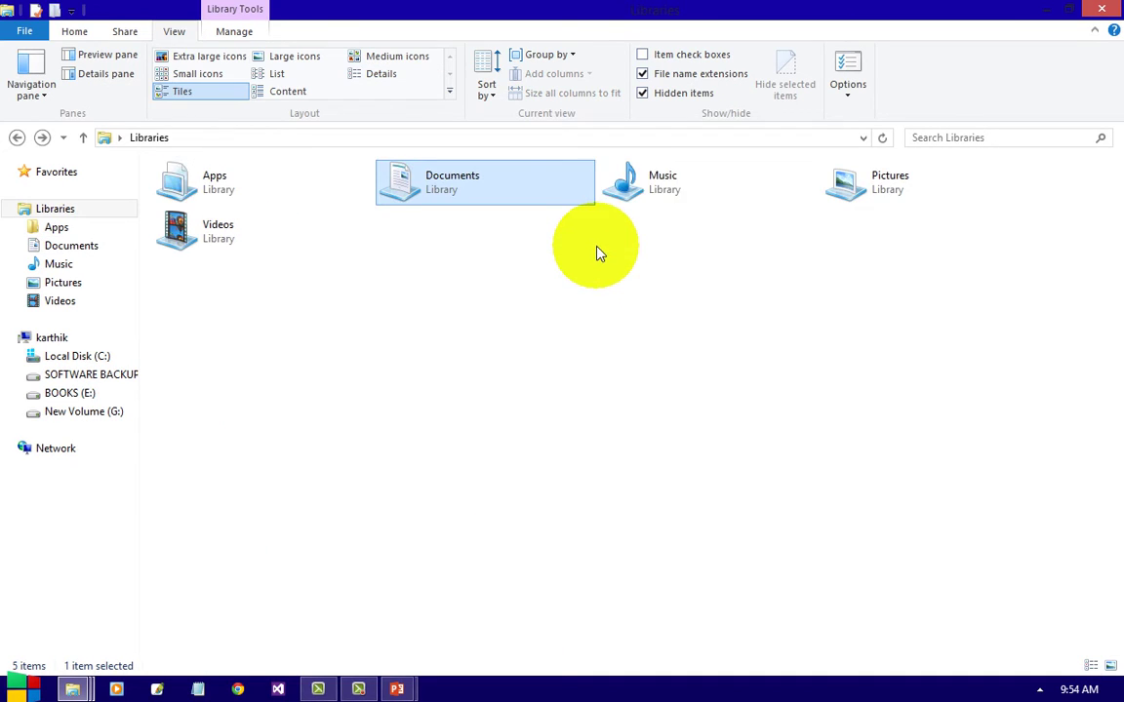
# - View the contents of the Music and Pictures libraries, returning to Libraries after each one
pyautogui.click(661, 200)
pyautogui.doubleClick(661, 200)
pyautogui.click(659, 198)
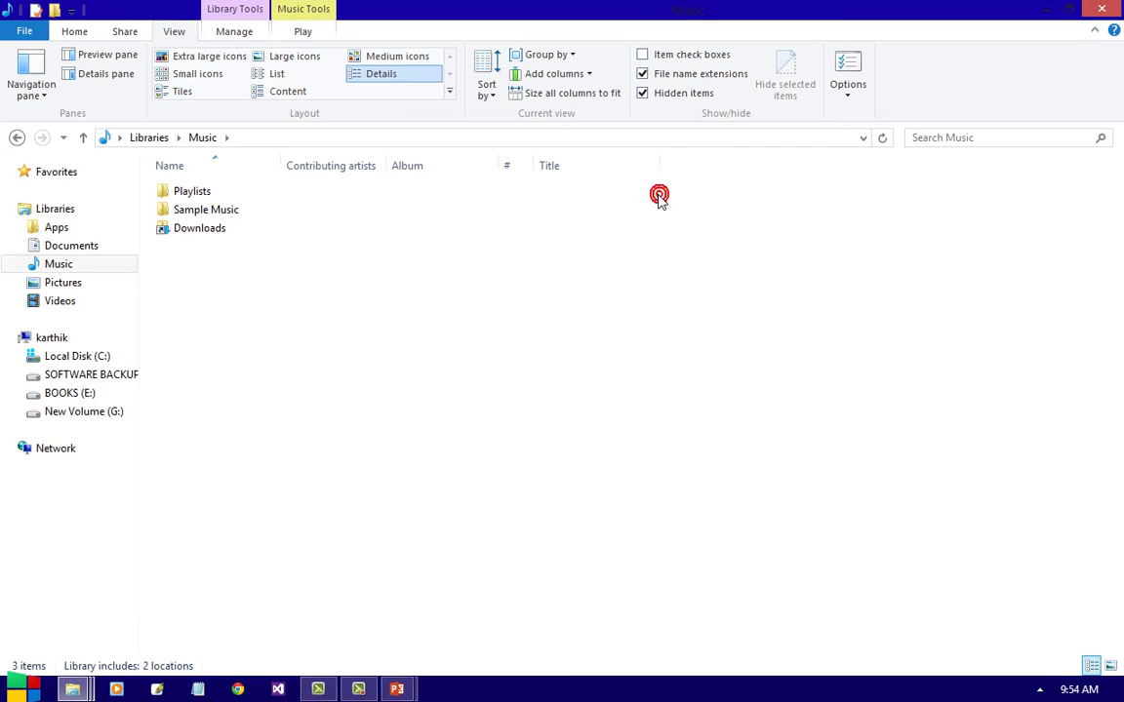
pyautogui.press('BackSpace')
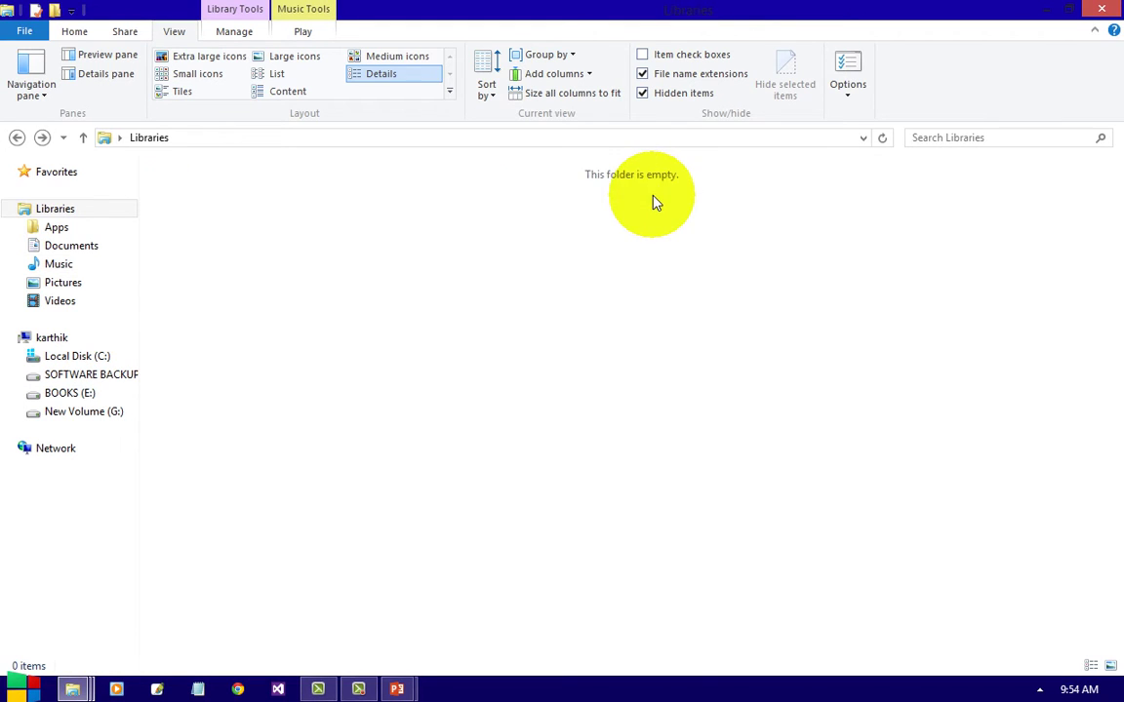
pyautogui.doubleClick(864, 182)
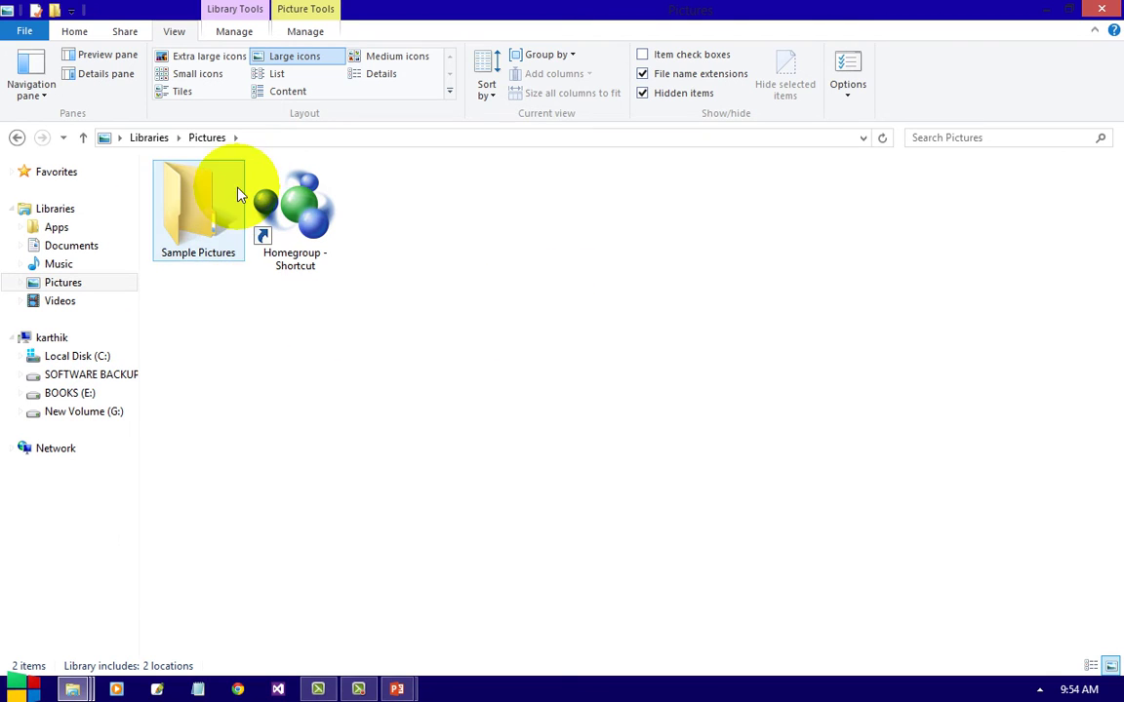
pyautogui.press('BackSpace')
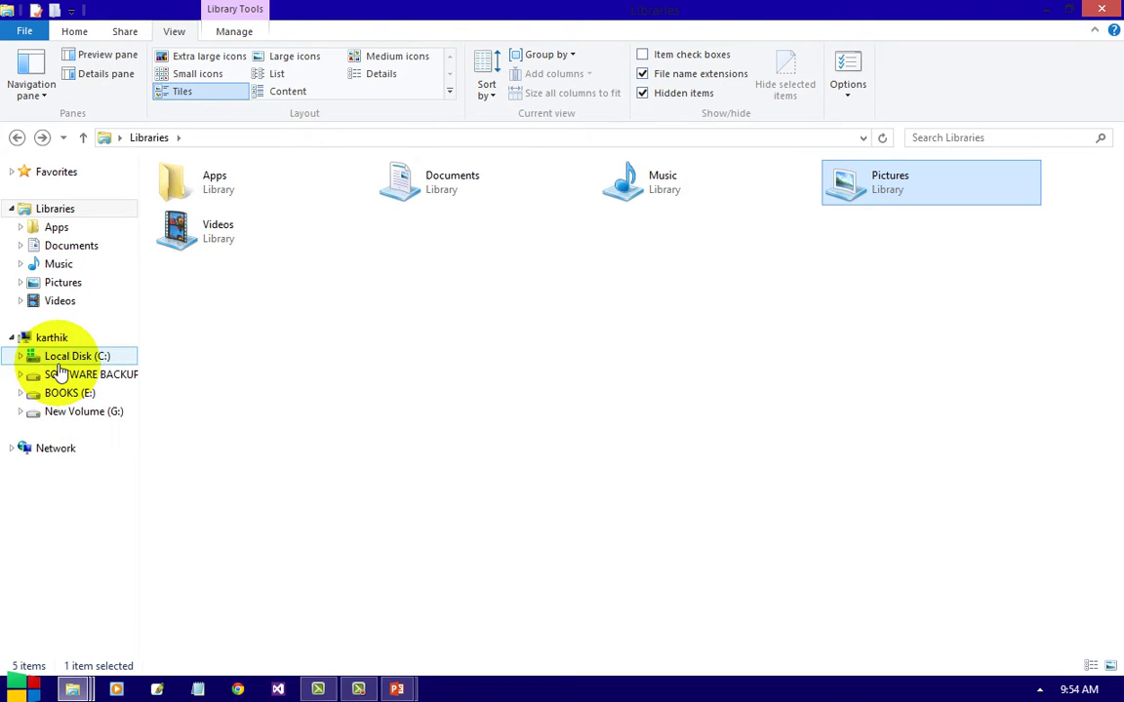
# - View the contents of the drives Local Disk (C:), SOFTWARE BACKUP (D:), BOOKS (E:) and New Volume (G:) one after another
pyautogui.click(68, 357)
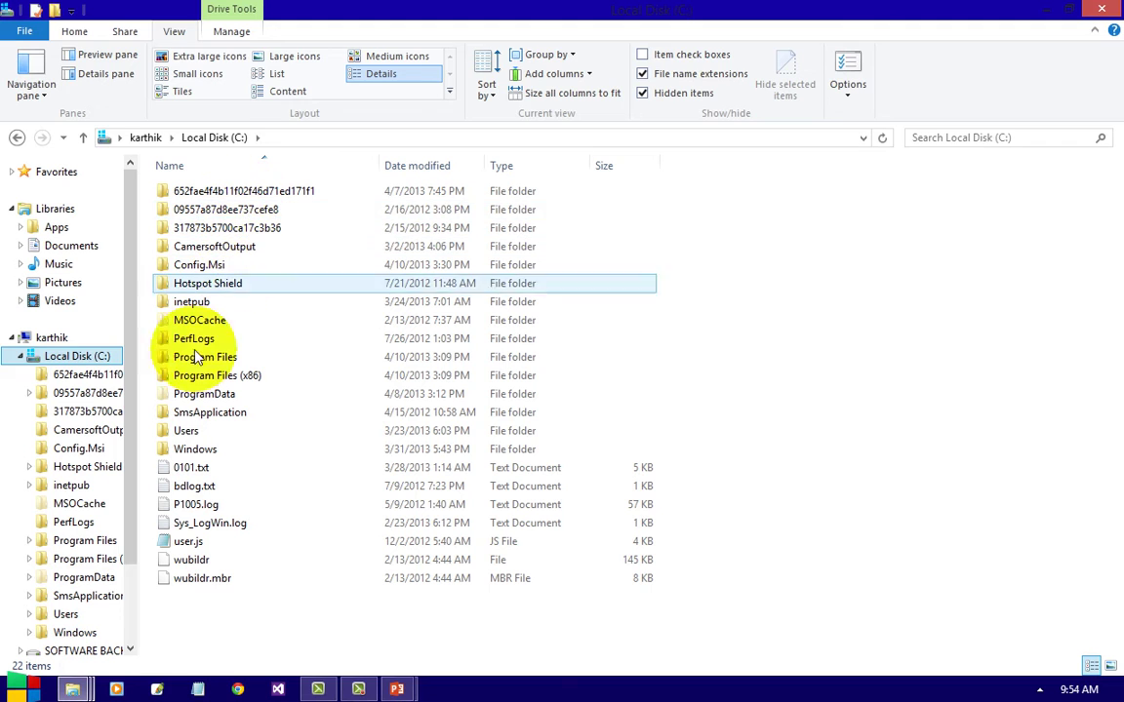
pyautogui.click(19, 356)
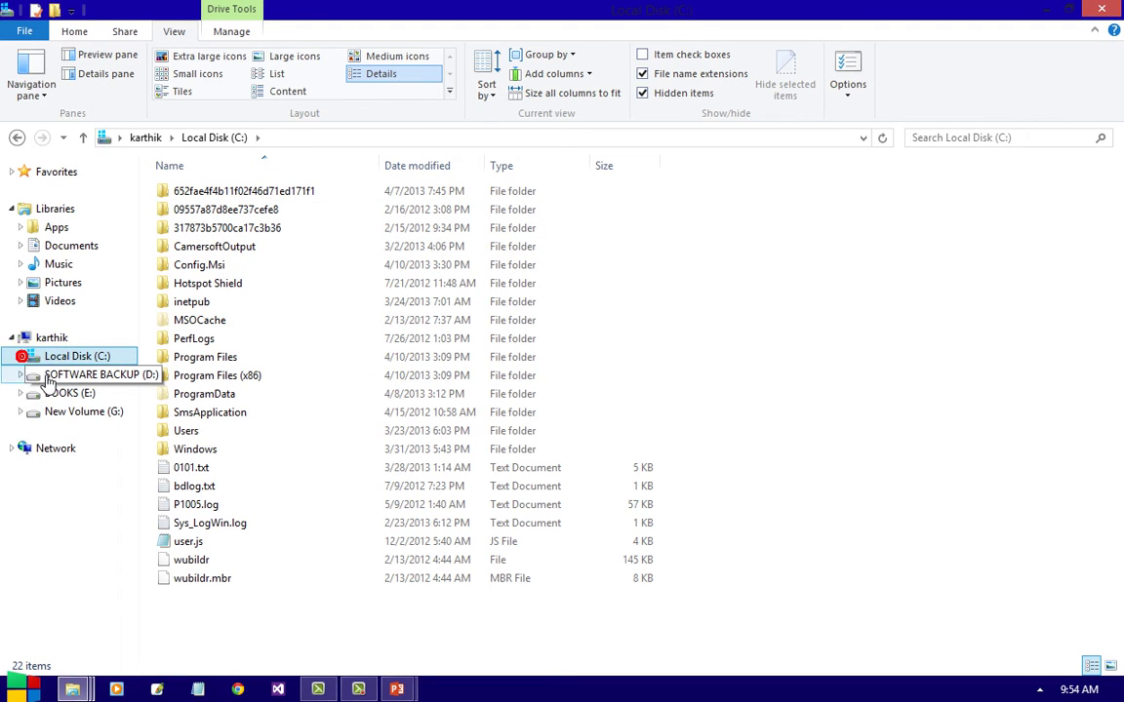
pyautogui.click(49, 378)
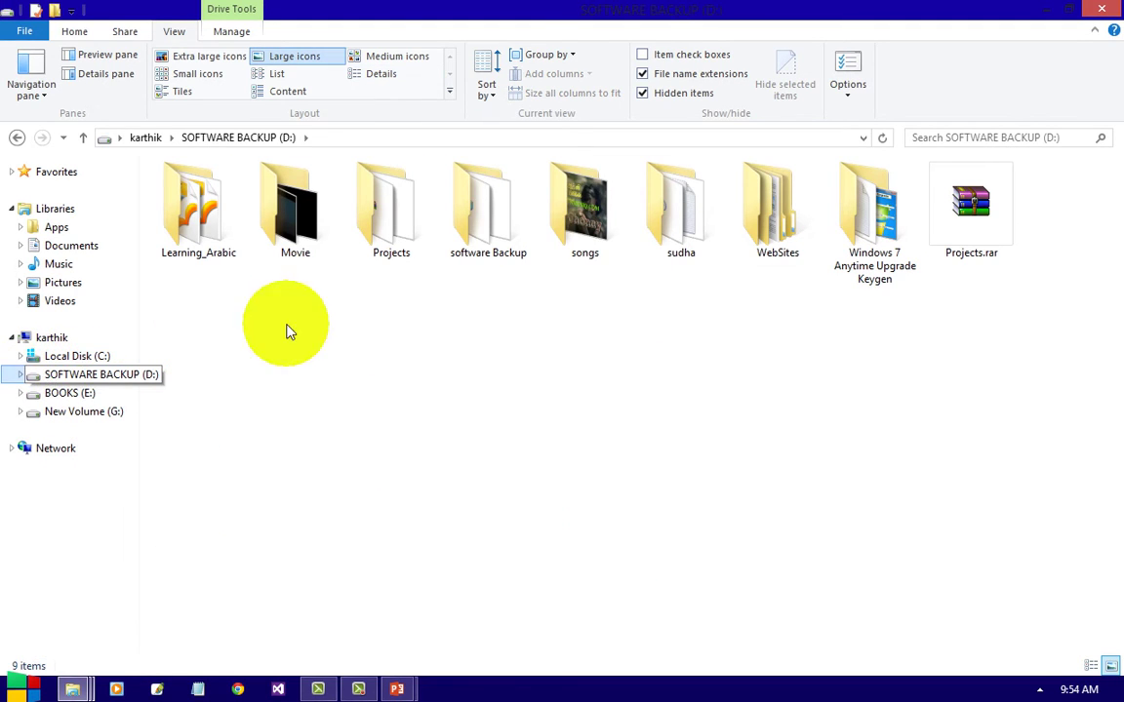
pyautogui.click(54, 394)
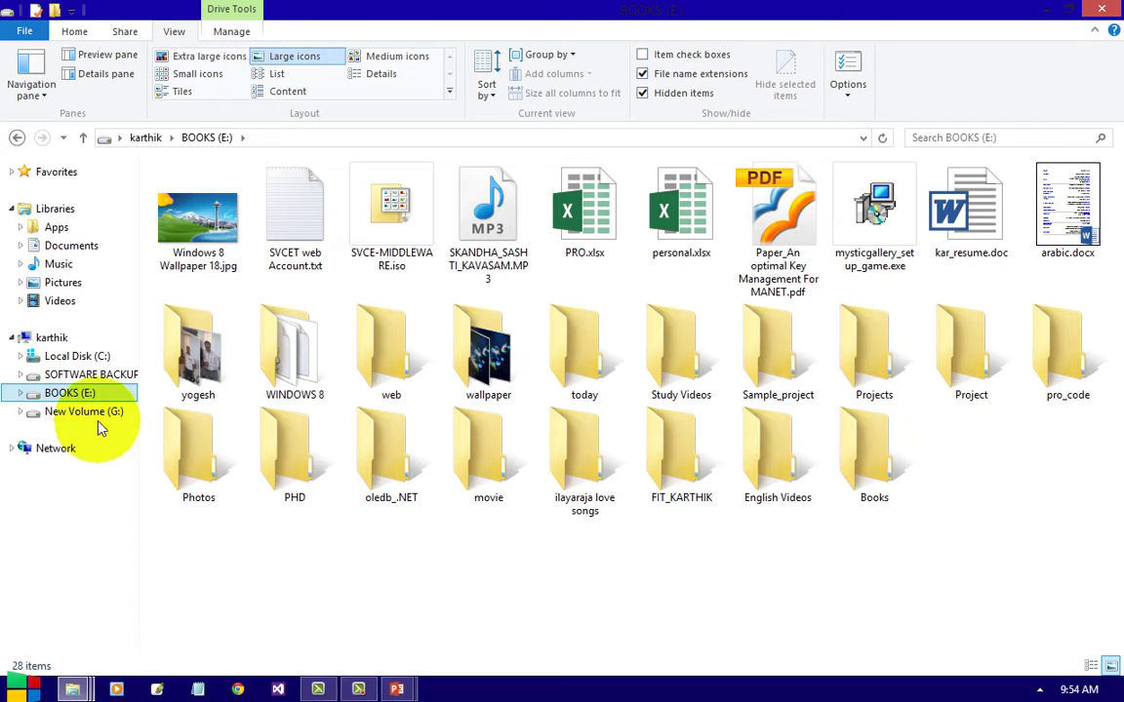
pyautogui.click(96, 412)
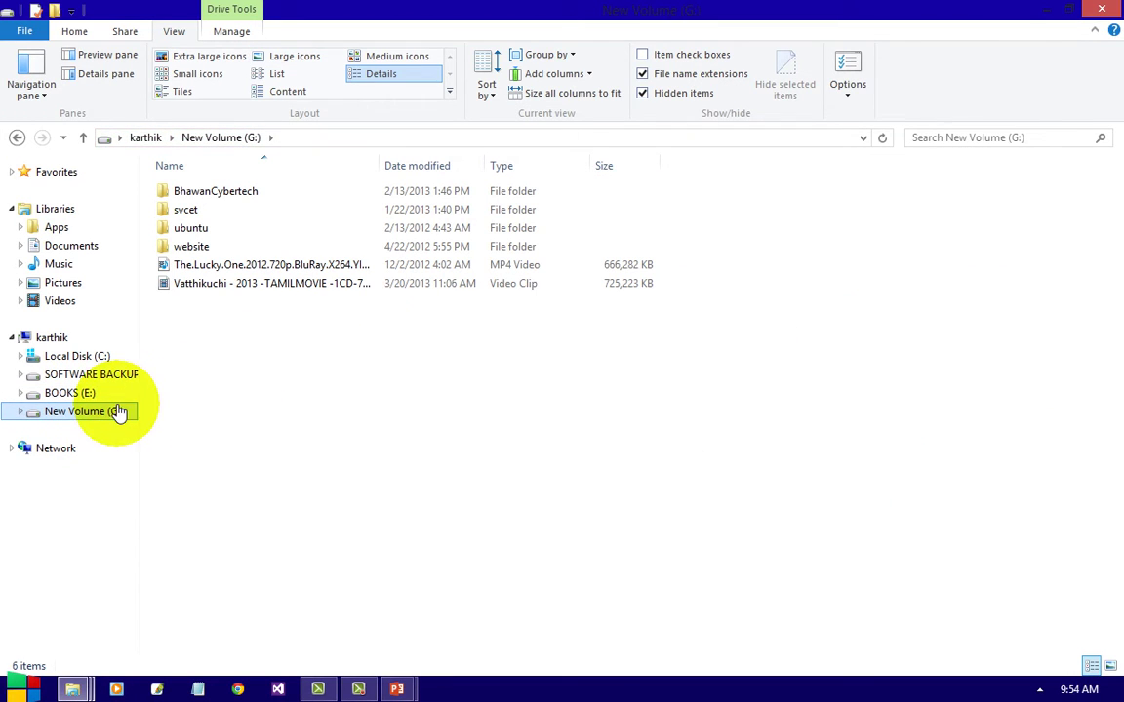
# - Go back to Local Disk (C:) and display its contents as extra large icons, content, medium icons and finally details
pyautogui.click(104, 358)
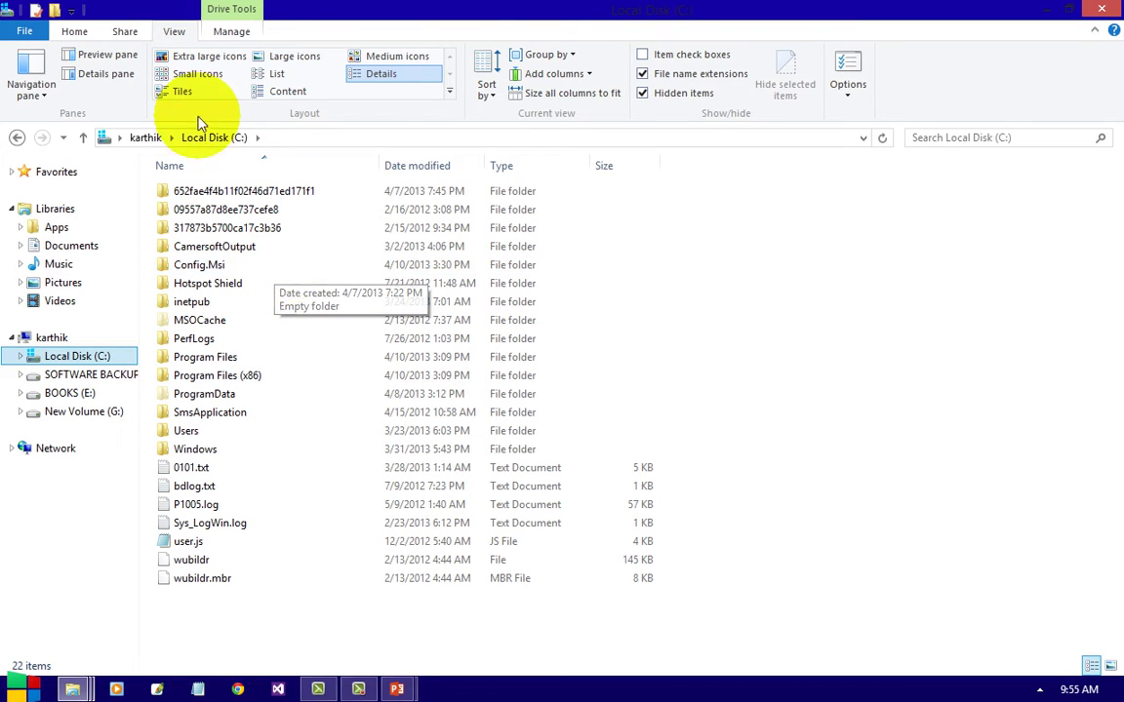
pyautogui.click(164, 58)
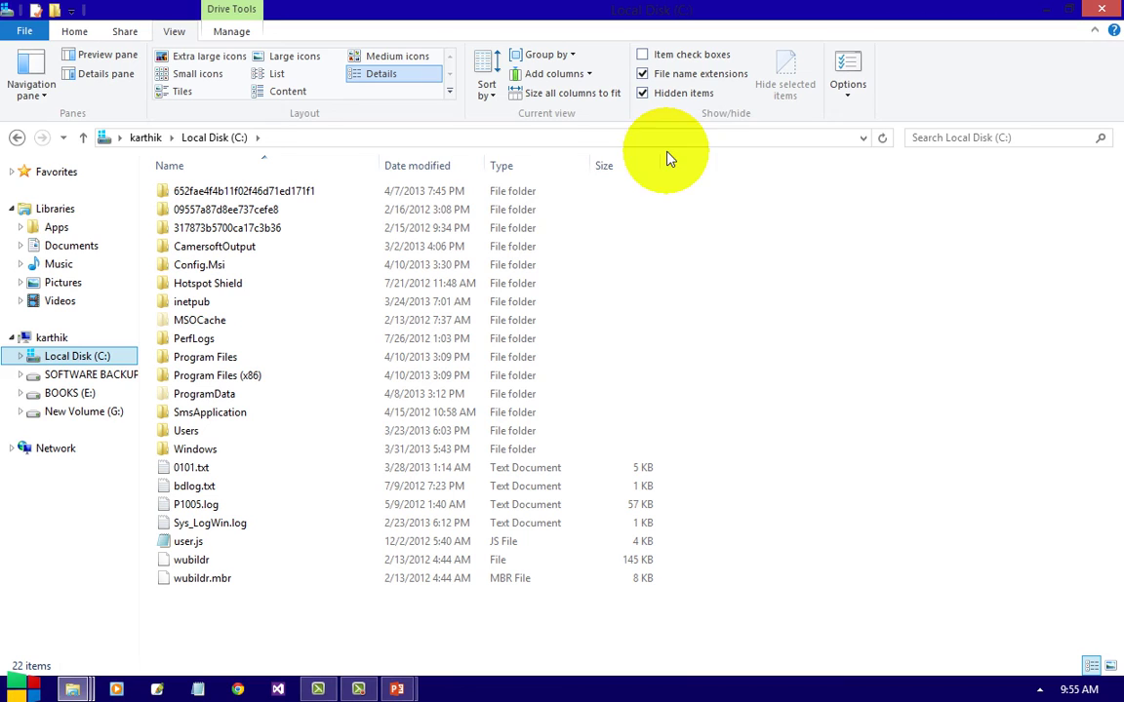
pyautogui.click(288, 91)
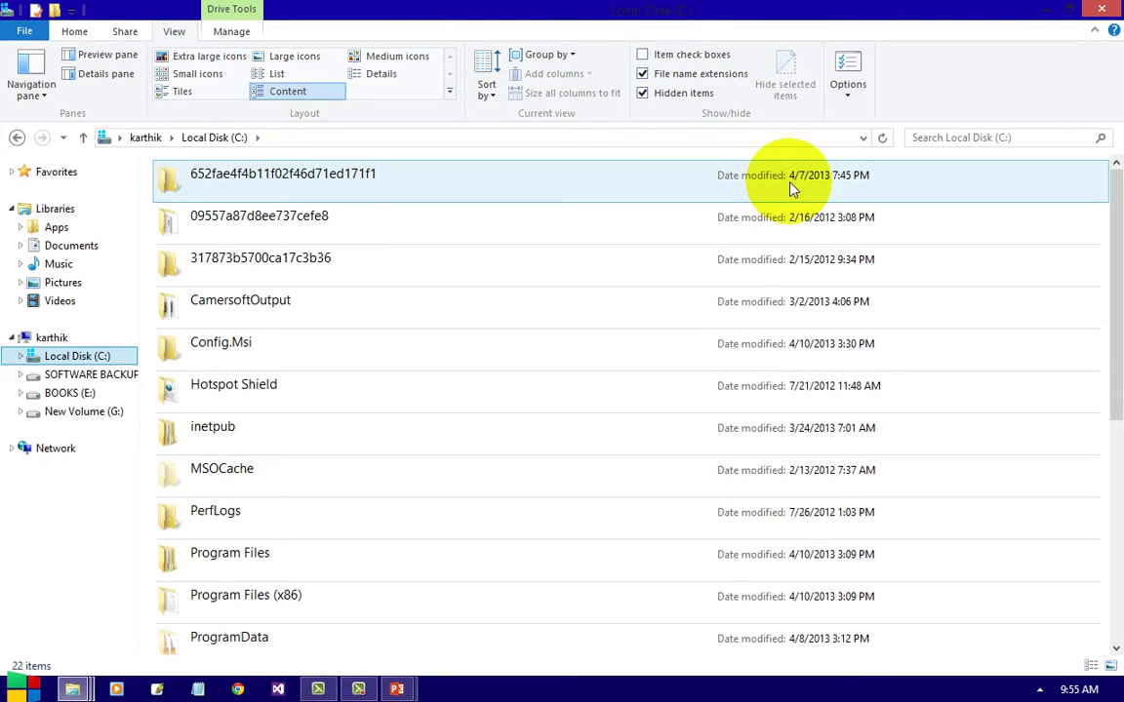
pyautogui.click(391, 55)
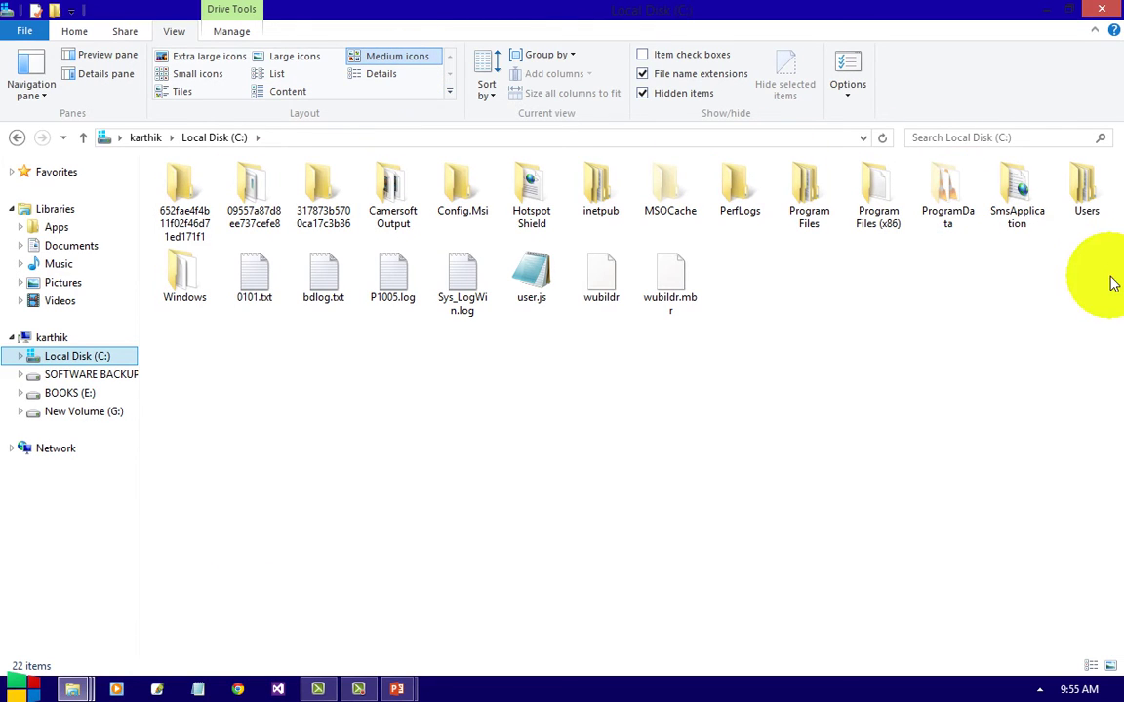
pyautogui.click(382, 78)
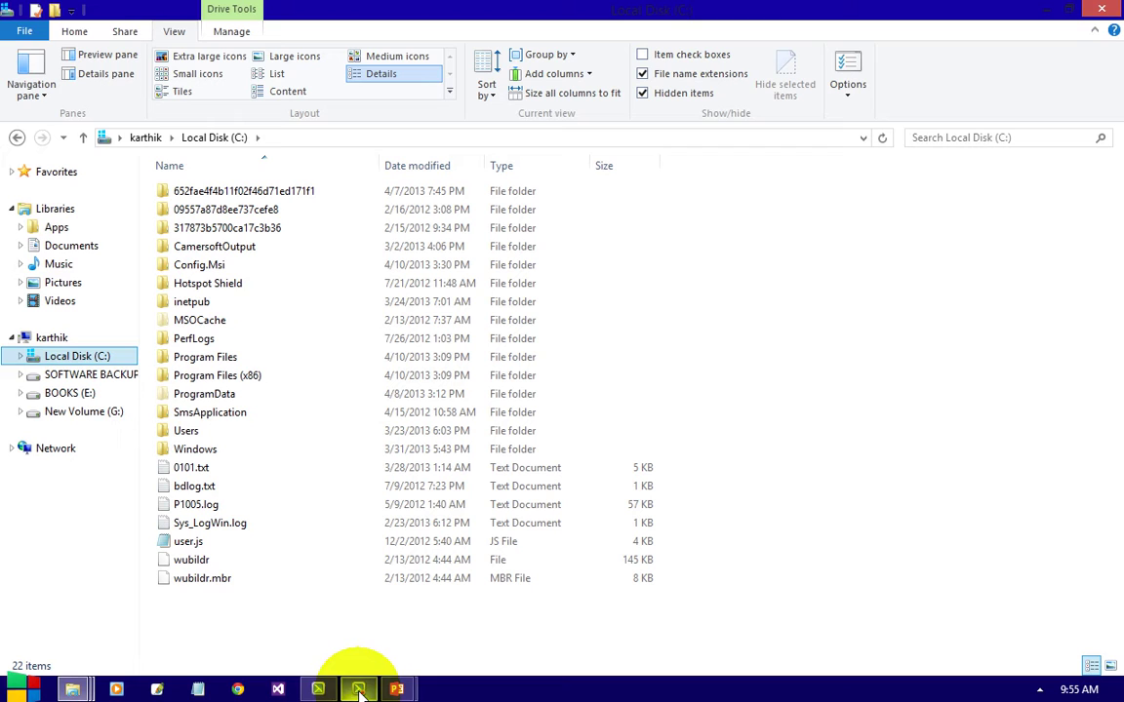
# - Switch to the PowerPoint slide show and advance to the slide picturing the Libraries window
pyautogui.moveTo(394, 683)
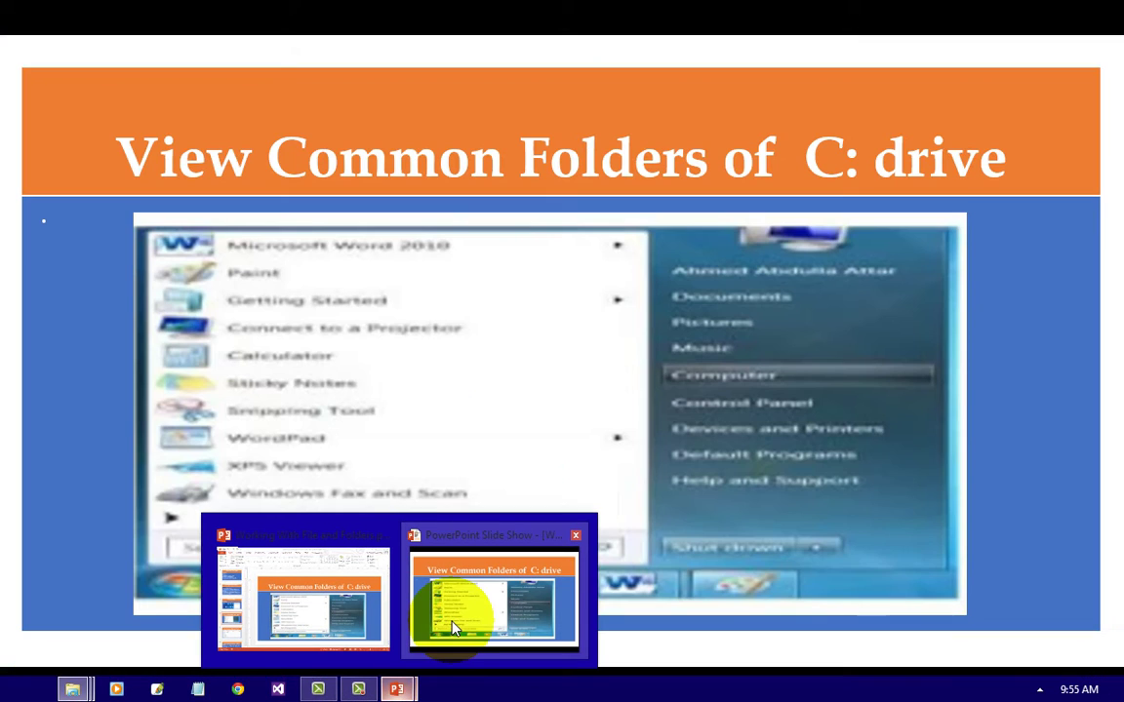
pyautogui.click(451, 628)
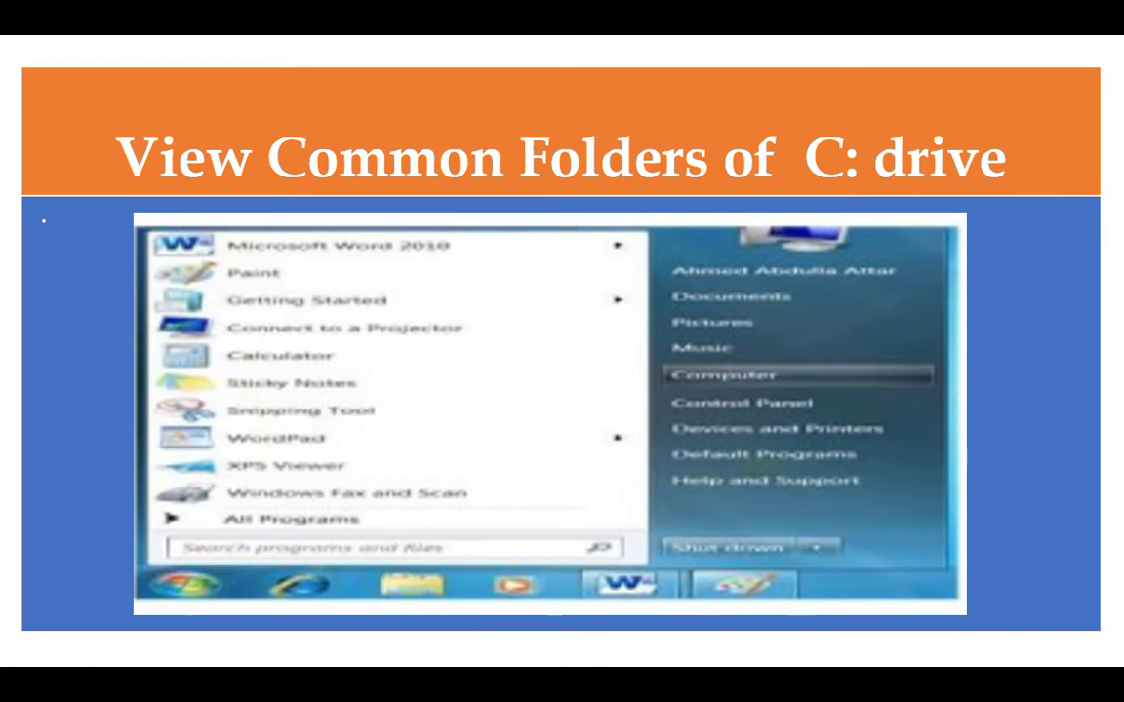
pyautogui.press('Right')
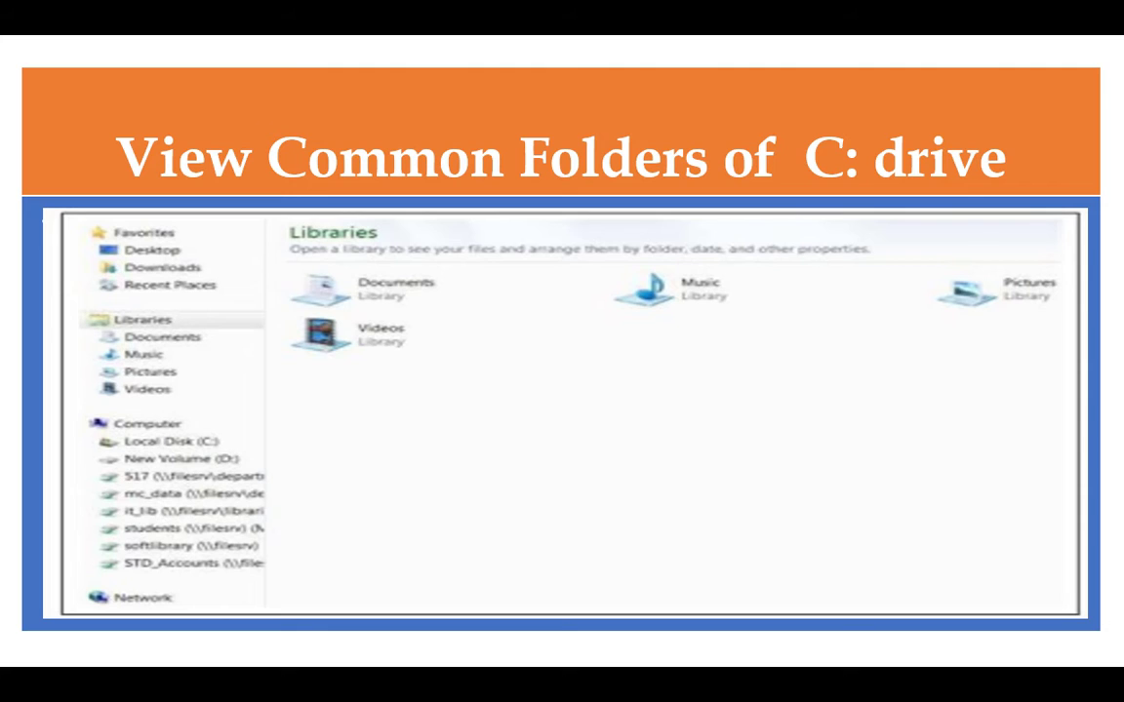
# - Open the computer's drive overview twice, first from the desktop and once more over the slide show, closing it each time
pyautogui.press('super+d')
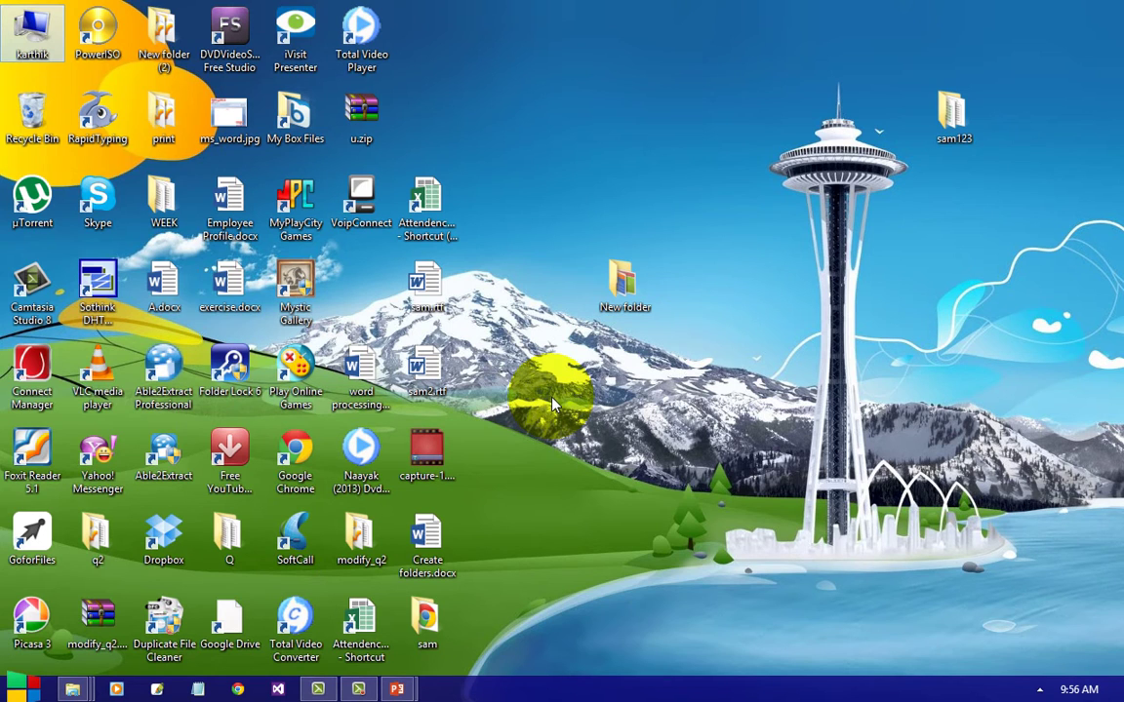
pyautogui.press('super+e')
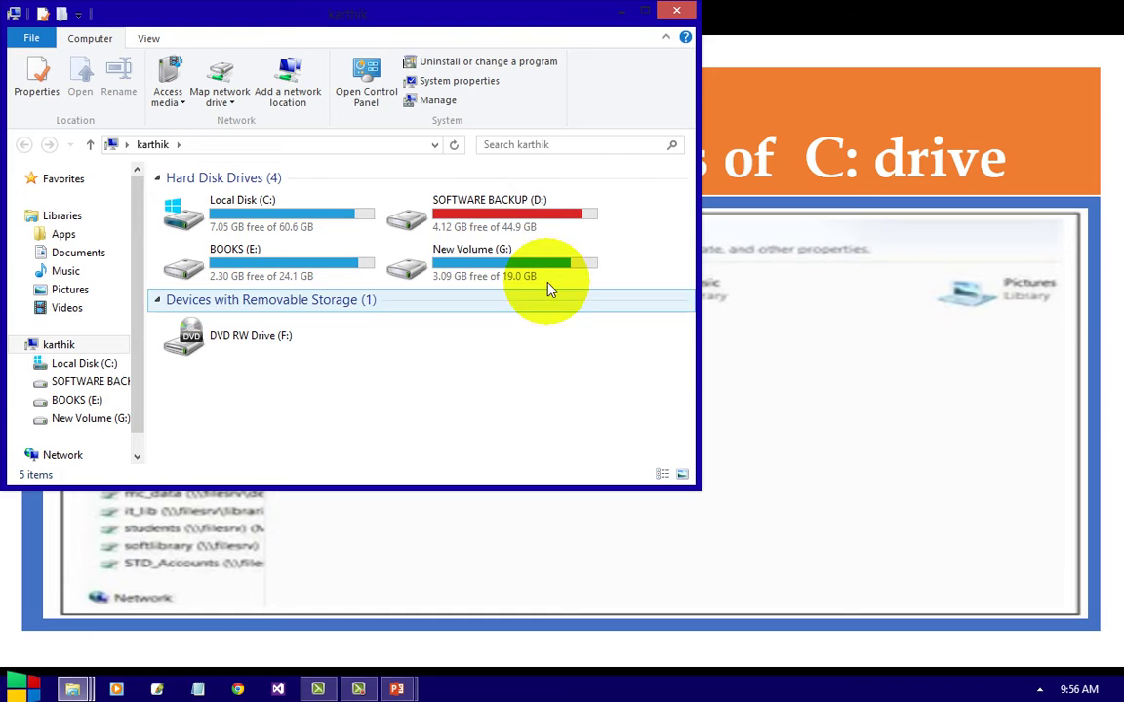
pyautogui.click(676, 10)
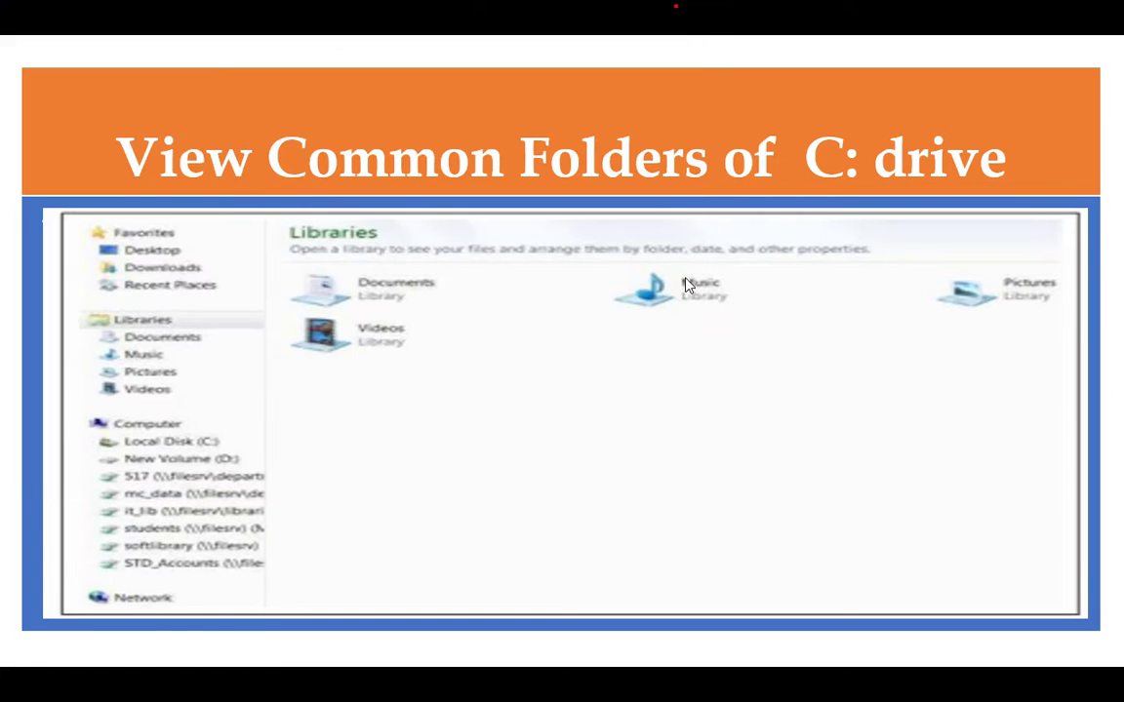
pyautogui.click(584, 366)
pyautogui.press('super+e')
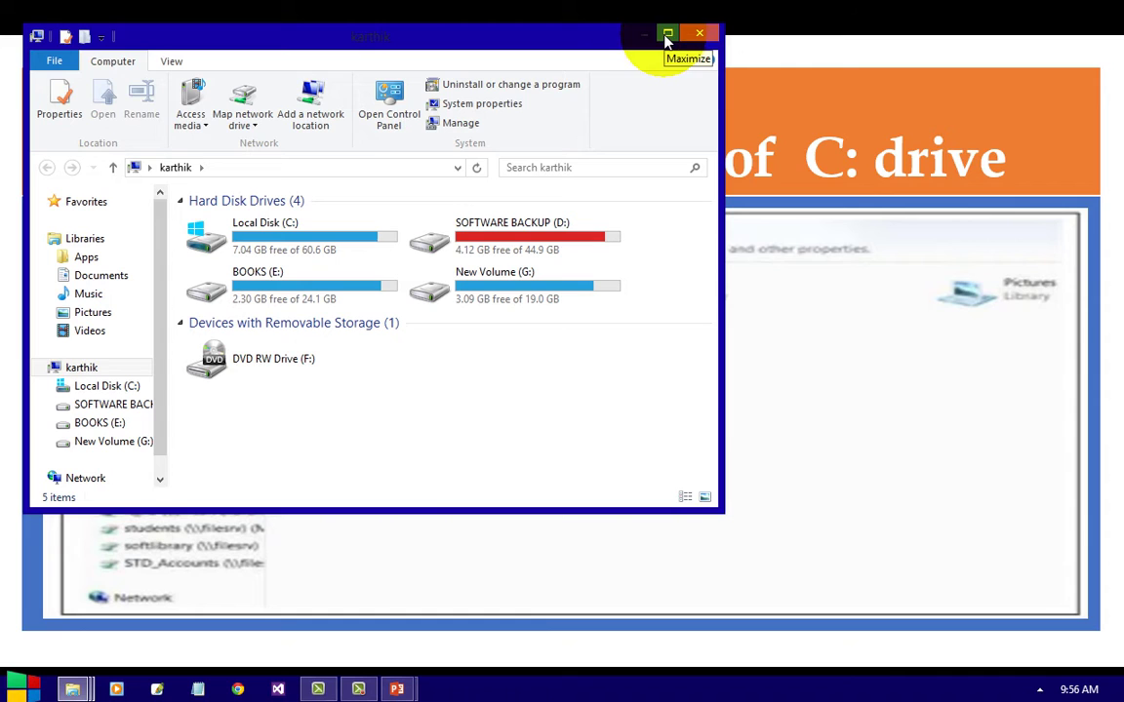
pyautogui.click(695, 36)
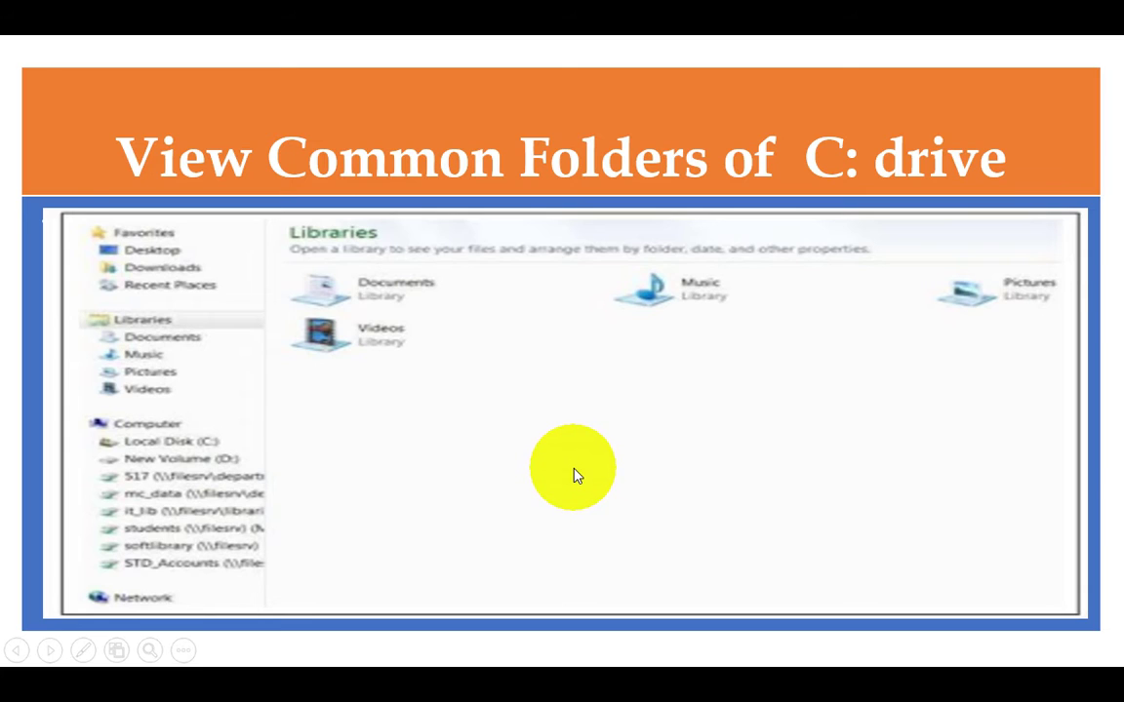
# - Advance to the slide on Desktop and Documents, view the desktop folder sam123, and return to the slide show
pyautogui.click(575, 475)
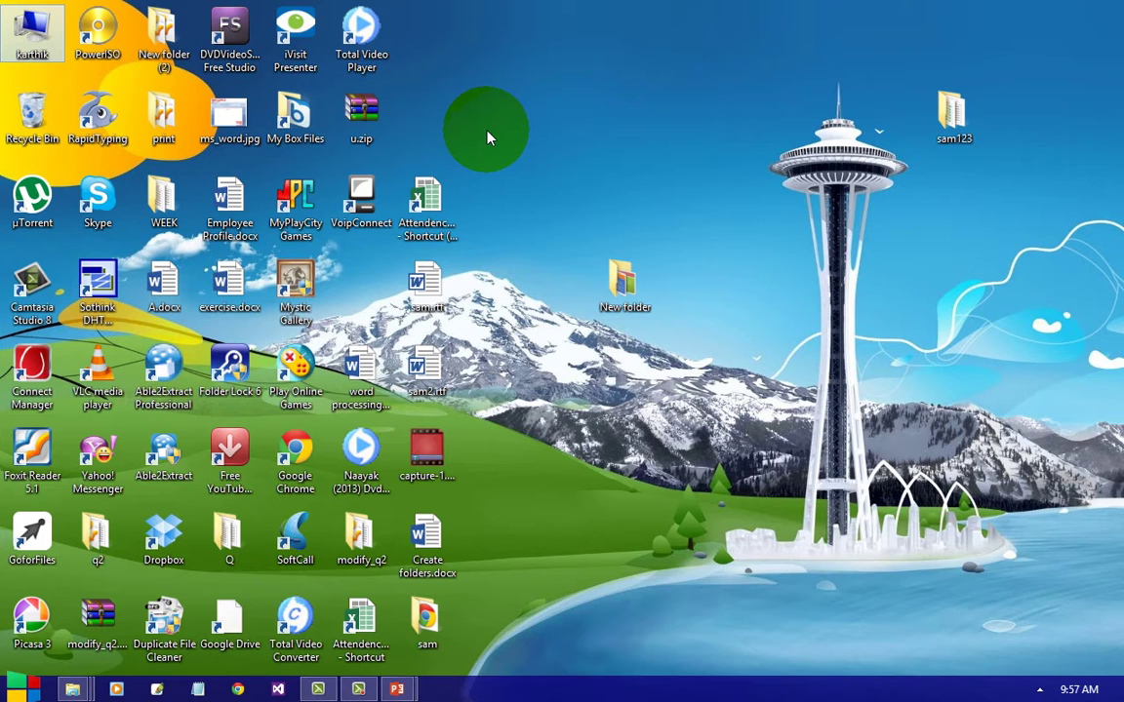
pyautogui.doubleClick(951, 115)
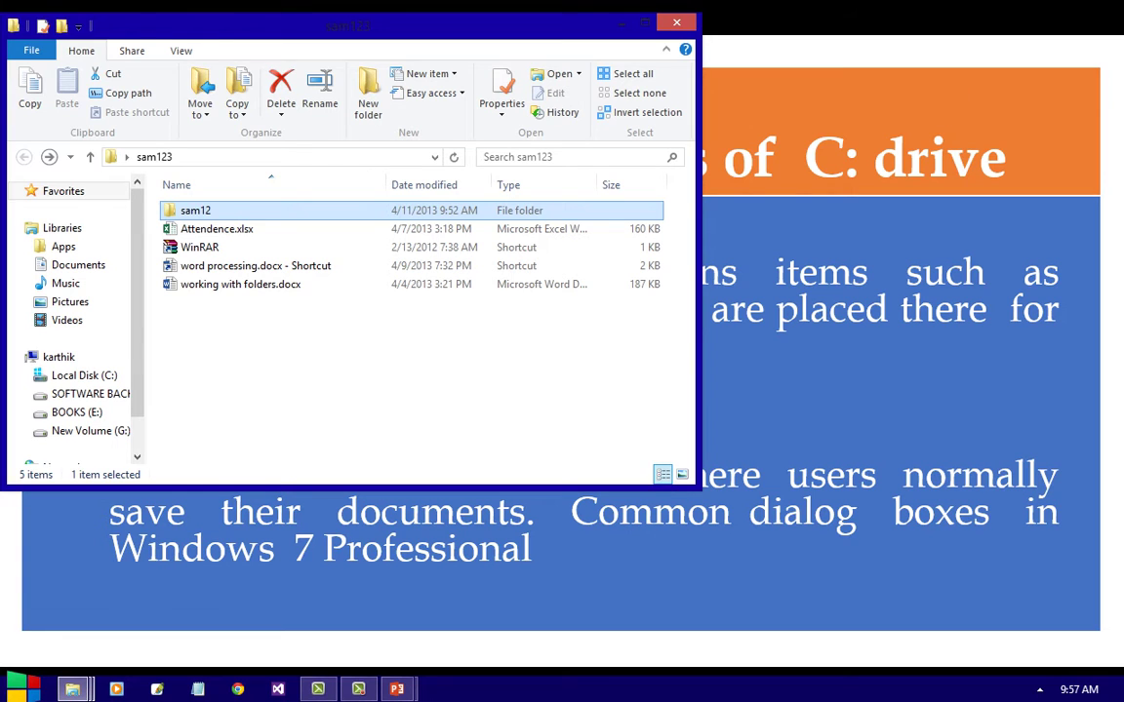
pyautogui.click(676, 22)
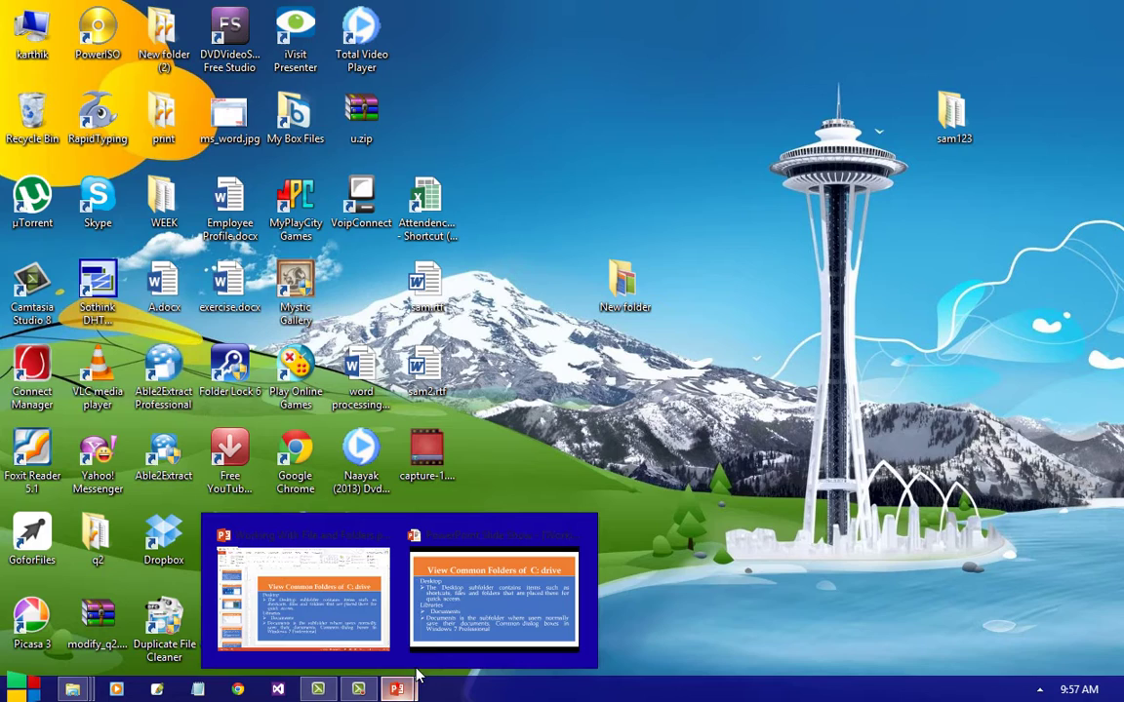
pyautogui.click(435, 632)
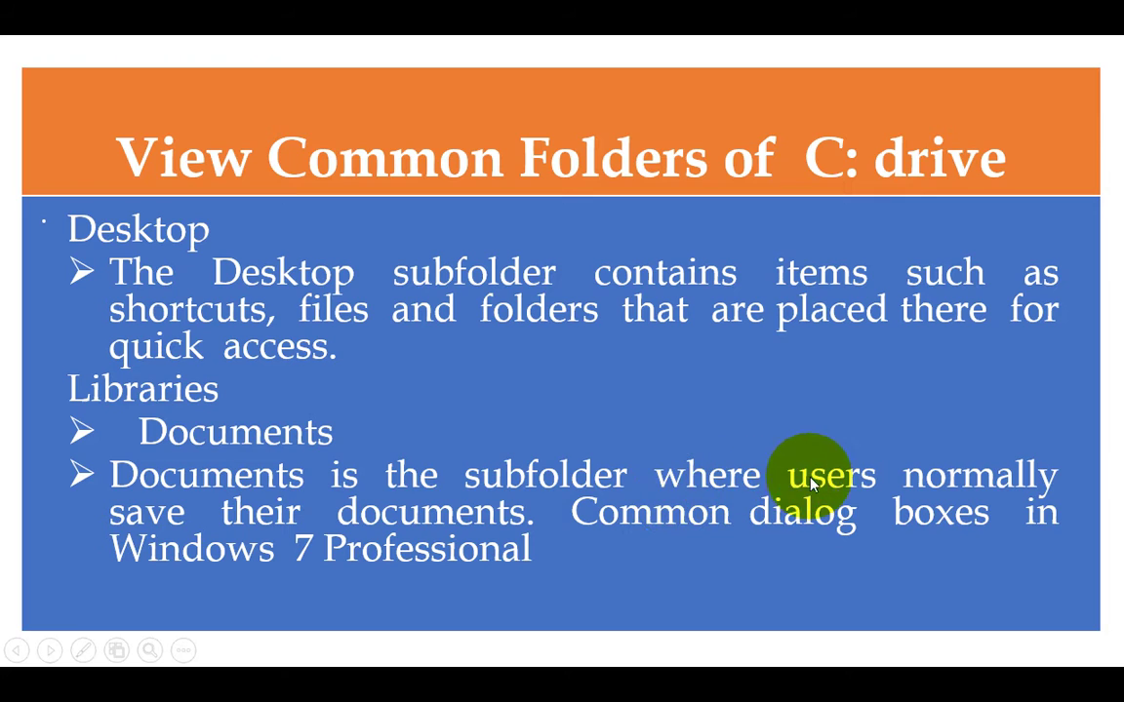
# - Advance to the Music and Pictures slide, then start WordPad and enter the sample text "adxzxczxcxz"
pyautogui.click(530, 539)
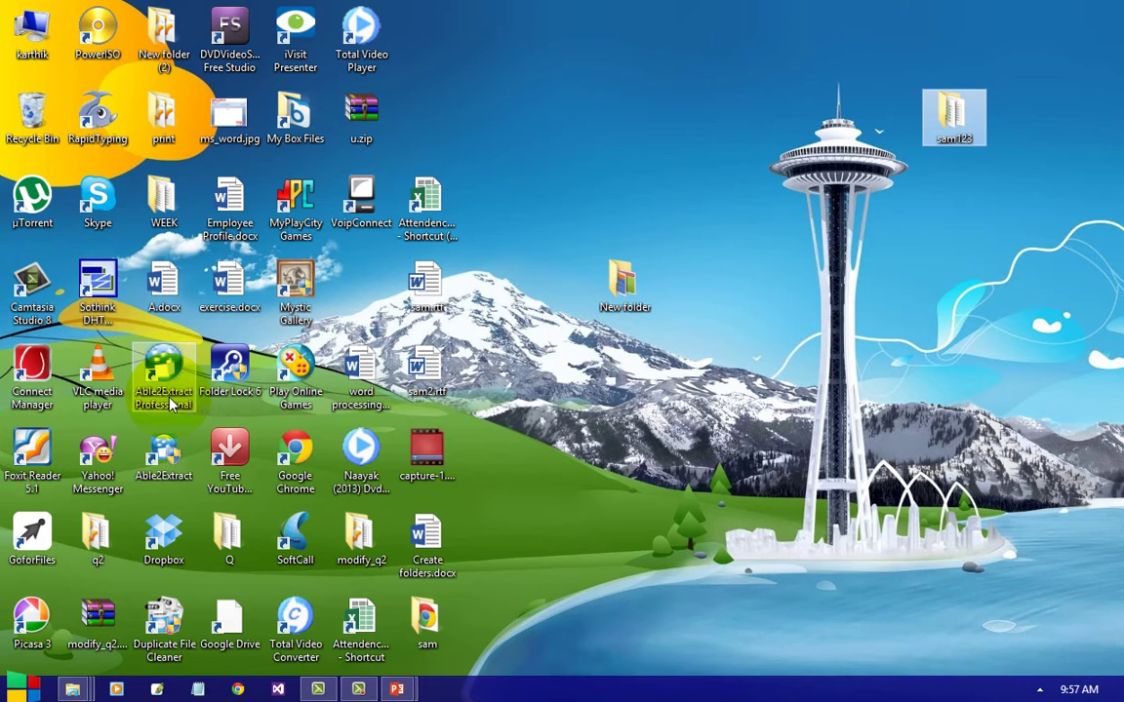
pyautogui.press('super+r')
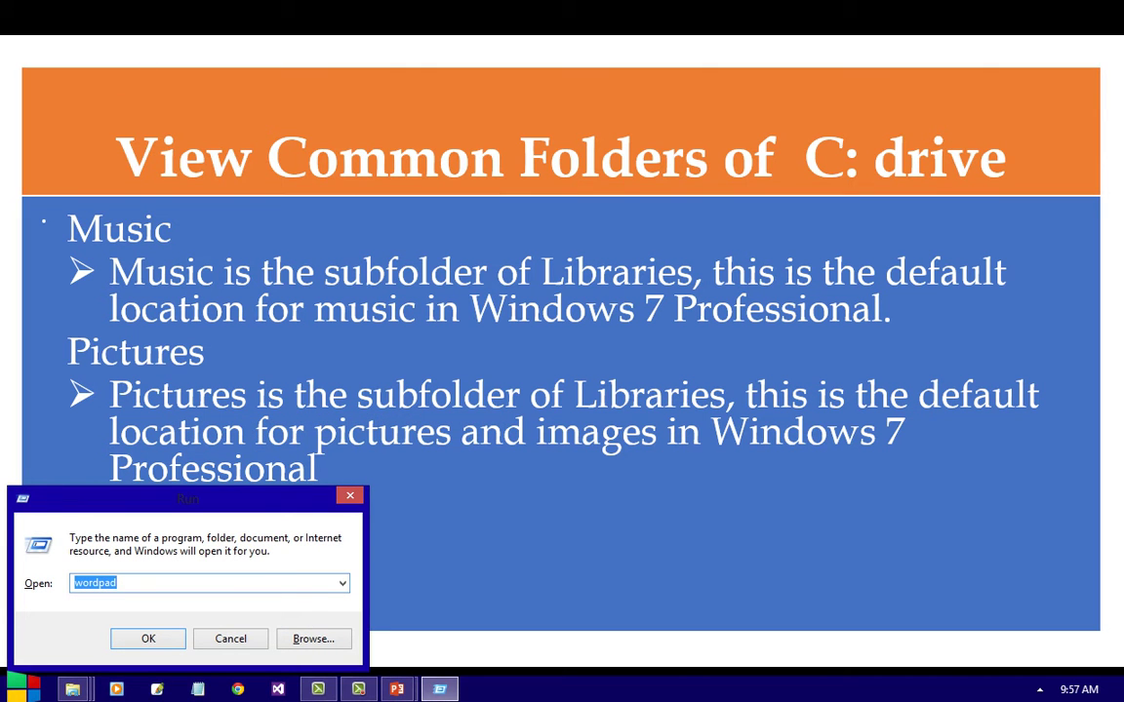
pyautogui.press('Escape')
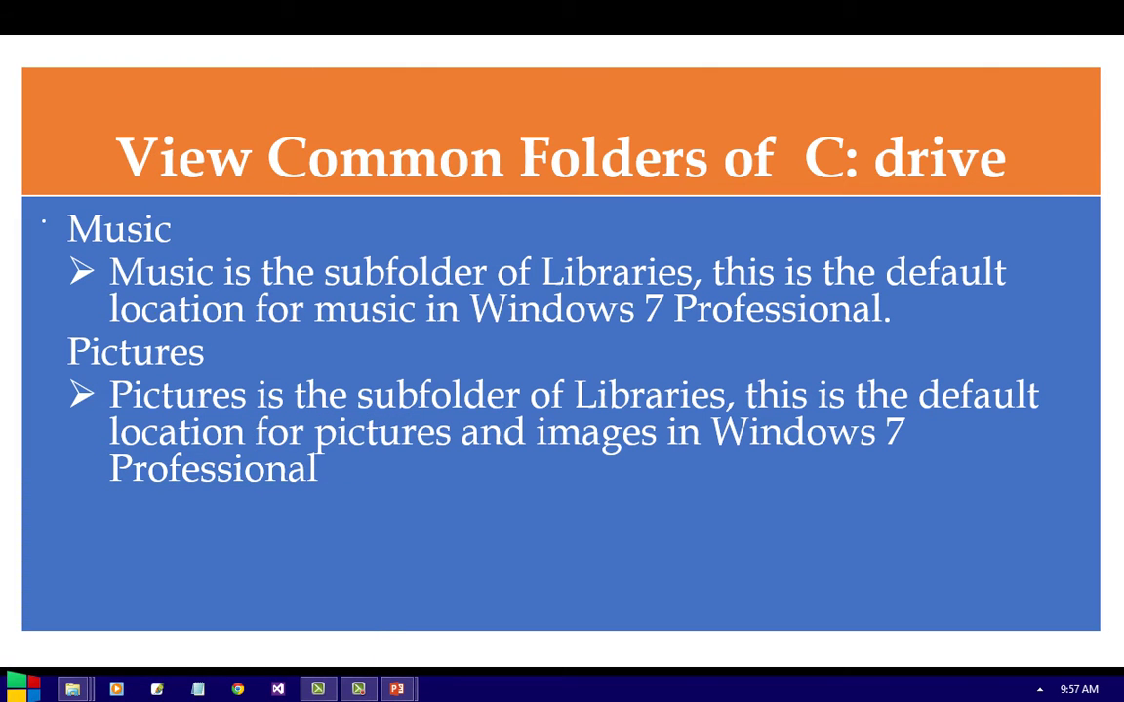
pyautogui.write('adxzxczxcxz')
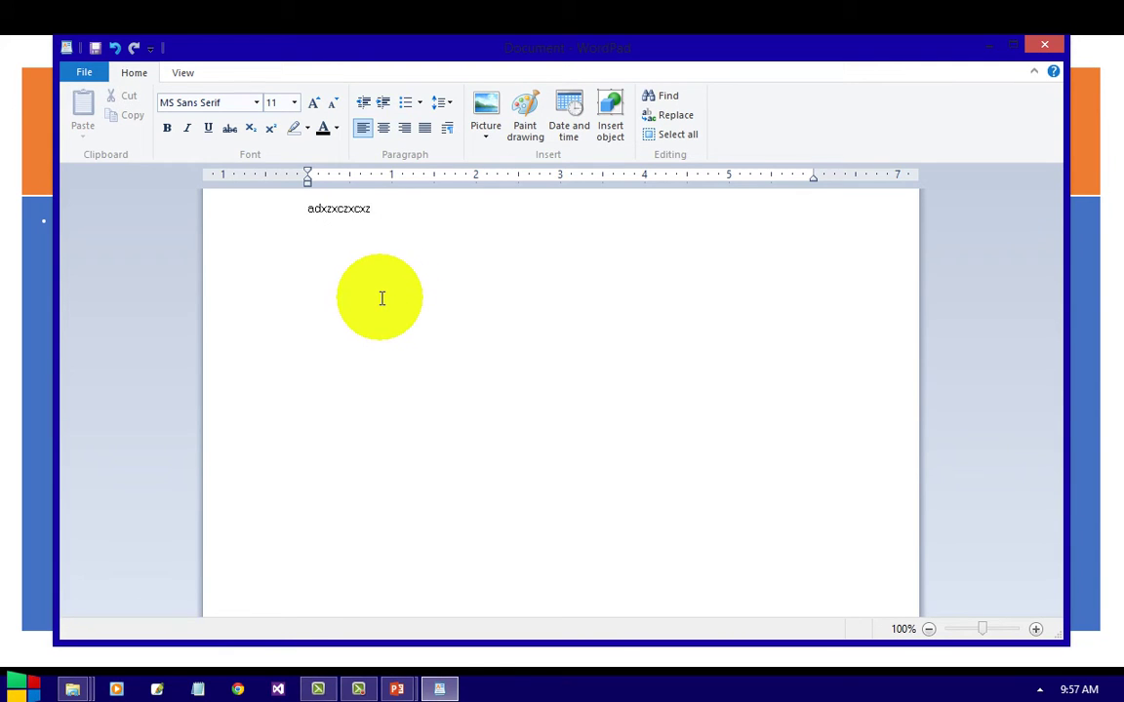
# - View WordPad's default save location in the Save As dialog, cancel it, and close WordPad without saving
pyautogui.hotkey('alt', 'f')
pyautogui.press('a')
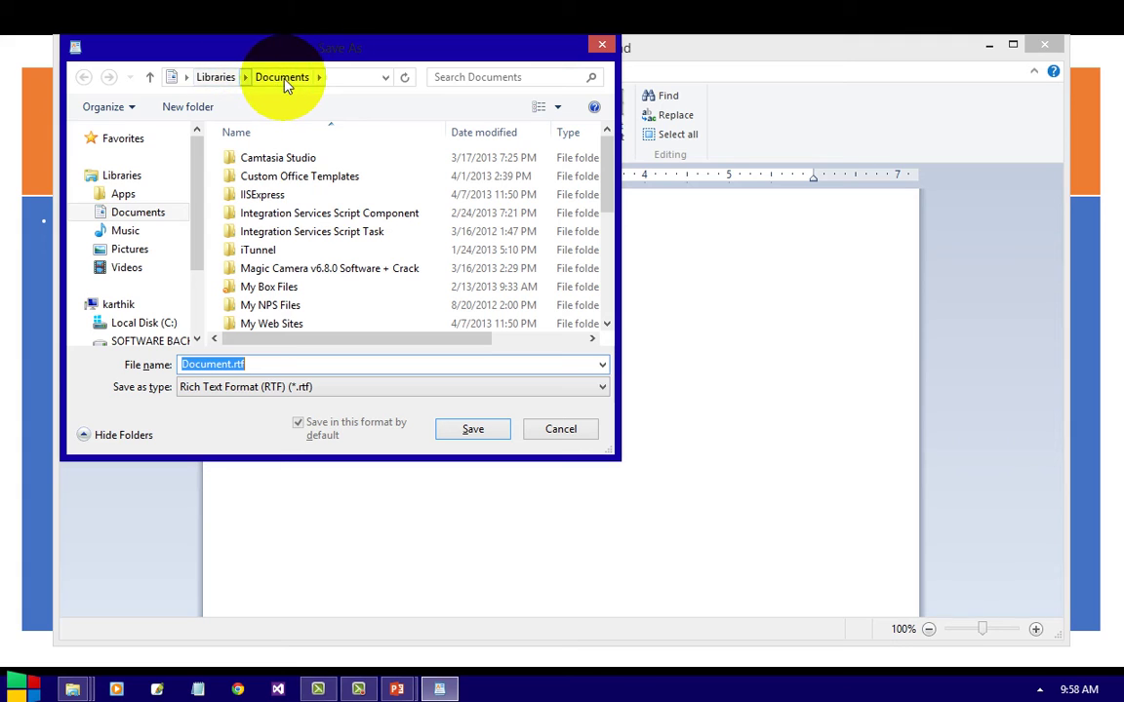
pyautogui.click(560, 429)
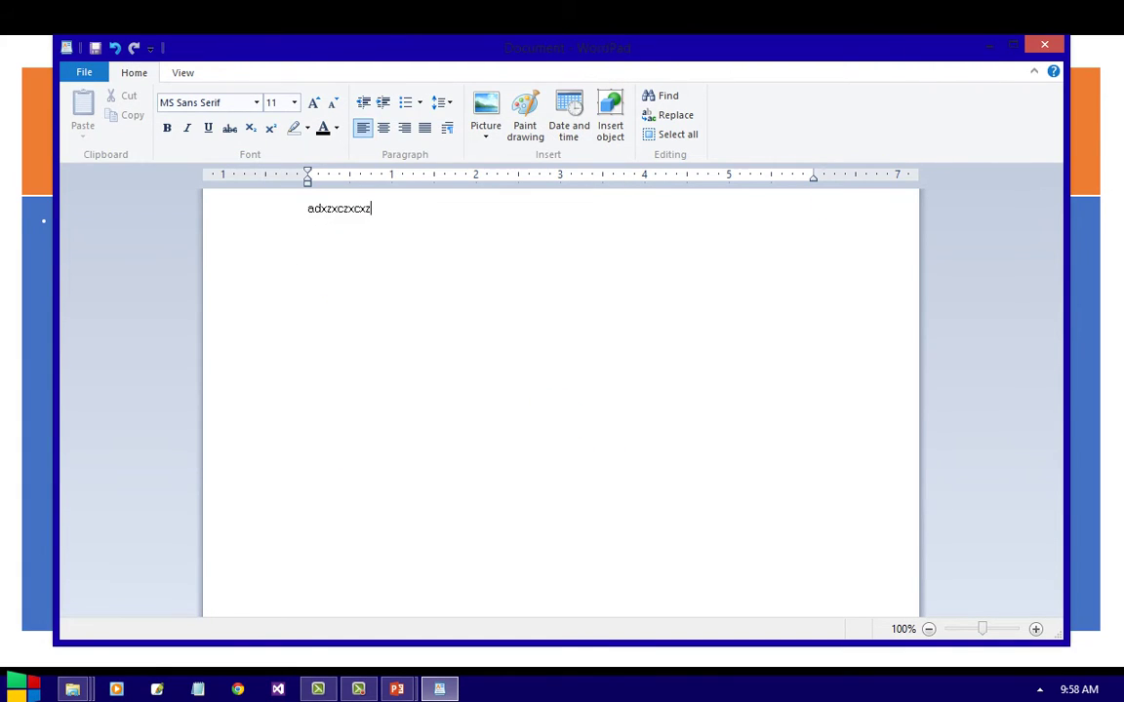
pyautogui.click(1043, 41)
pyautogui.click(591, 349)
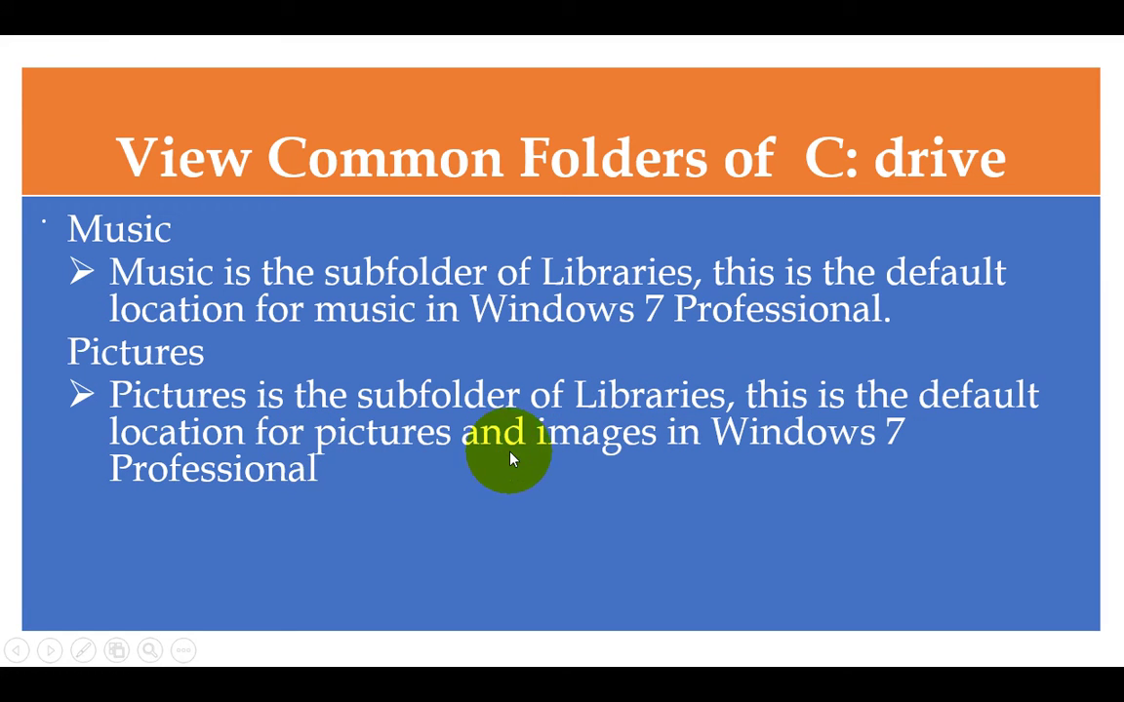
# - Advance to the Create a Directory or Folder slide, then open the computer's drive overview, maximize it and view Libraries
pyautogui.click(409, 434)
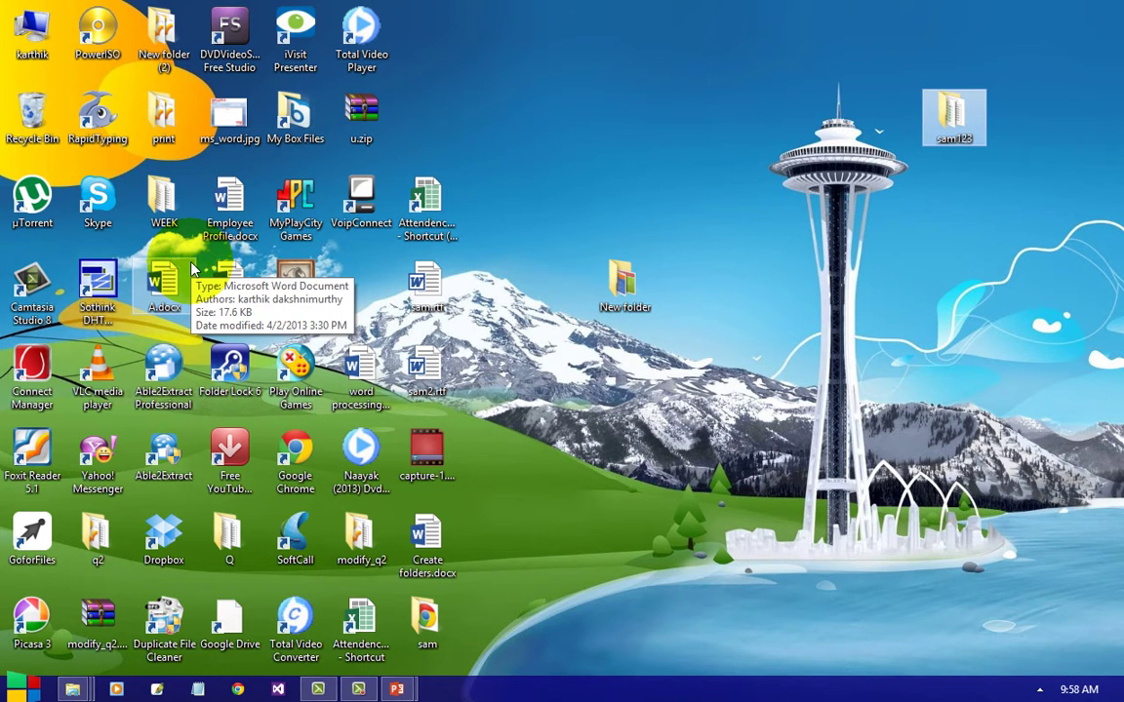
pyautogui.press('super+e')
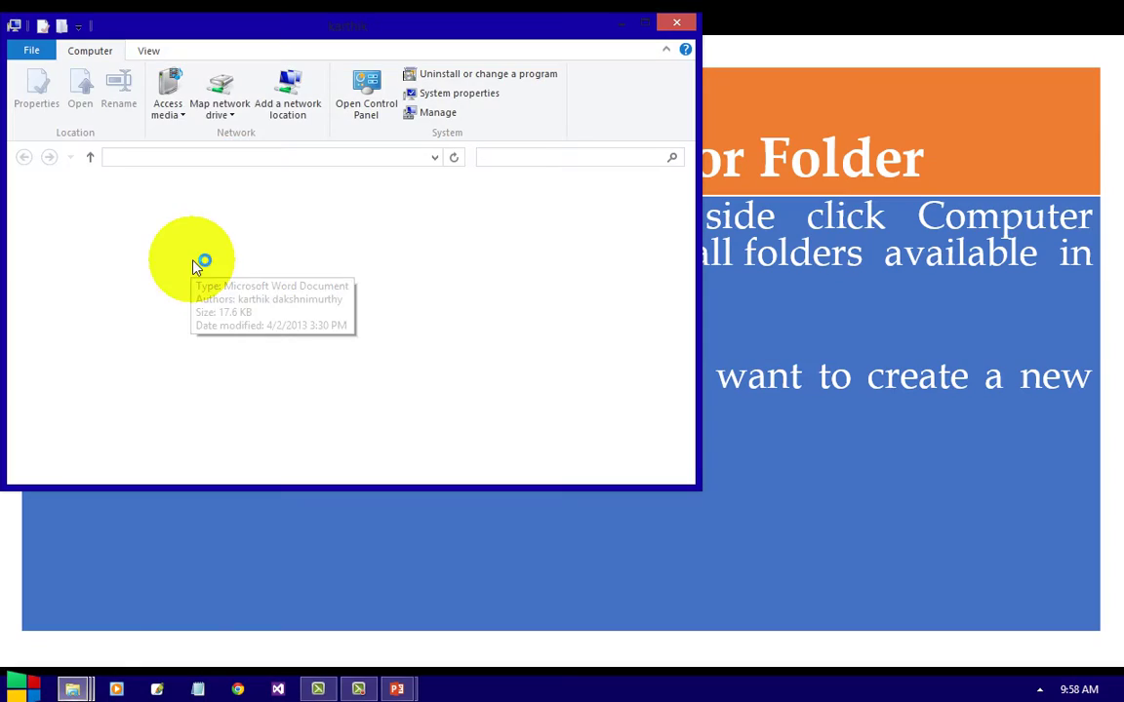
pyautogui.doubleClick(248, 39)
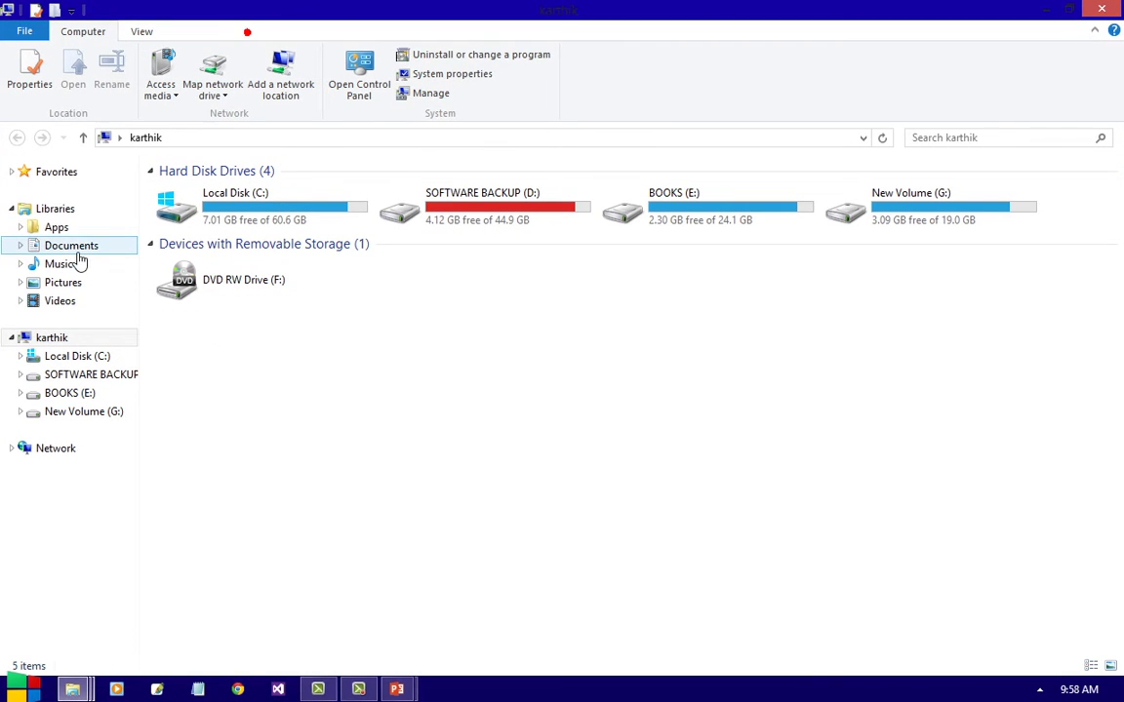
pyautogui.click(52, 209)
pyautogui.click(56, 209)
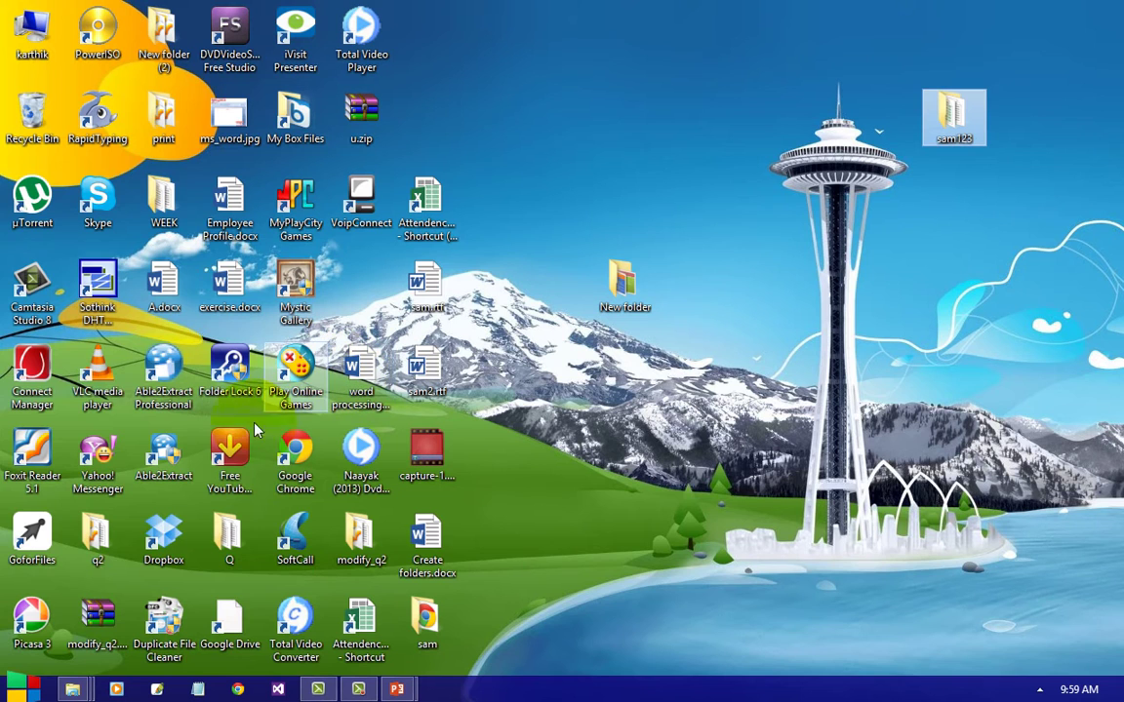
# - Display the computer's drive overview twice by different routes, closing the window after each view
pyautogui.click(21, 690)
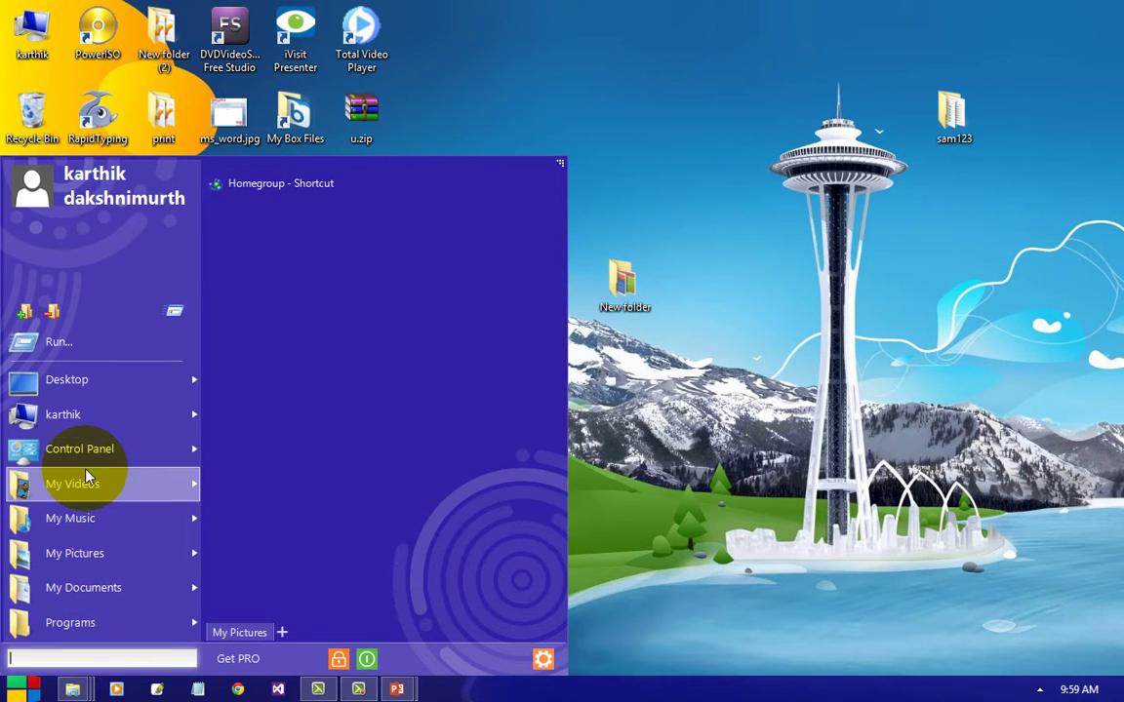
pyautogui.click(59, 423)
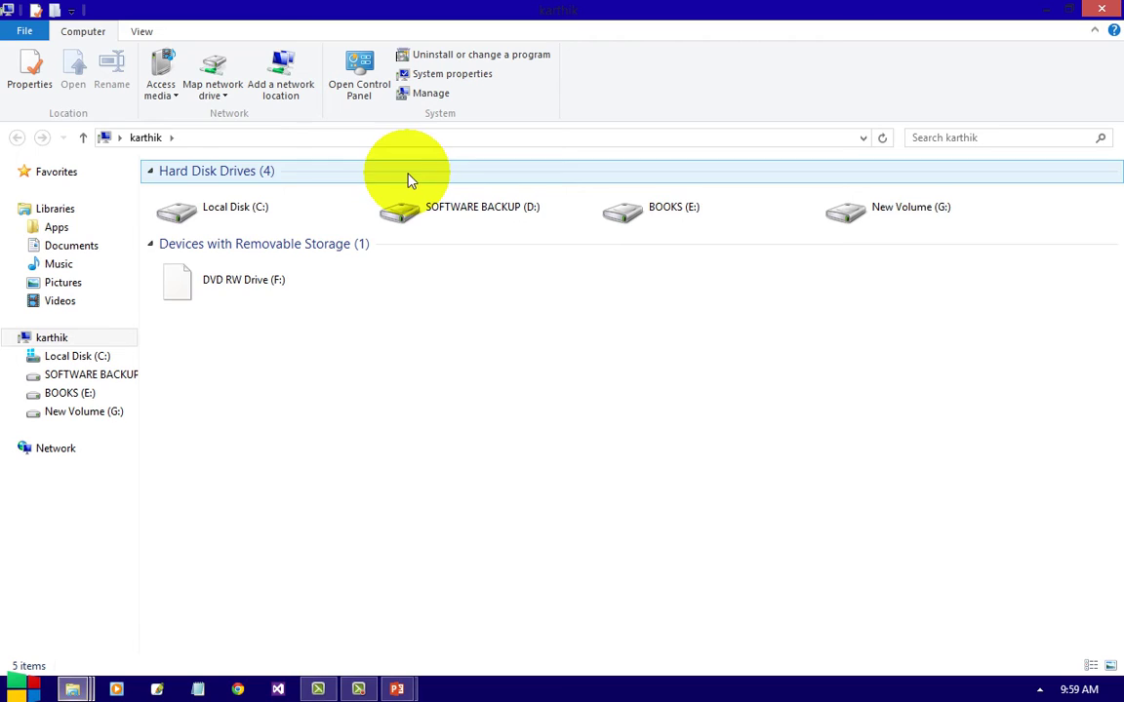
pyautogui.click(1101, 9)
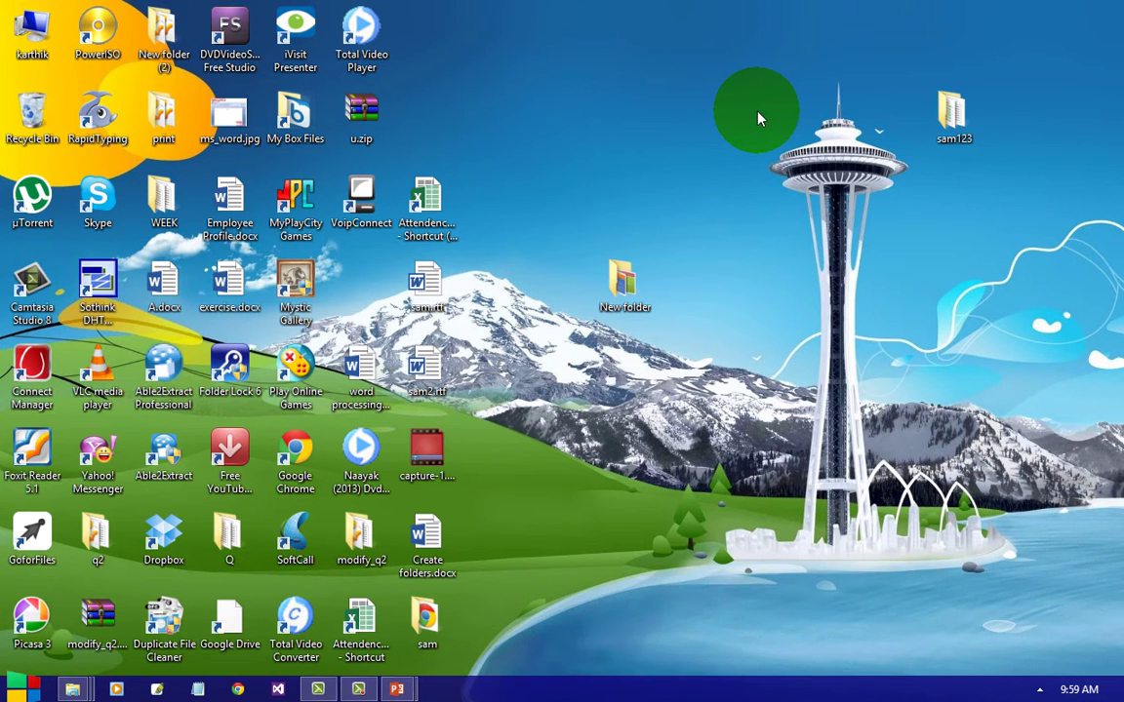
pyautogui.press('super+e')
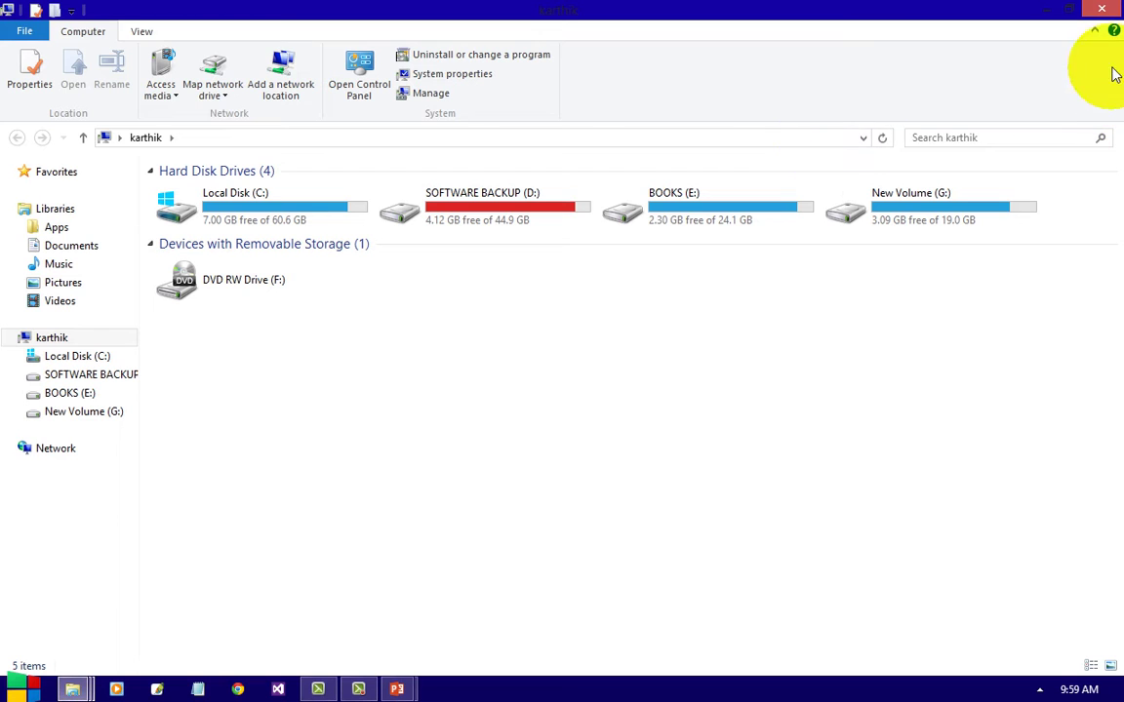
pyautogui.click(1101, 9)
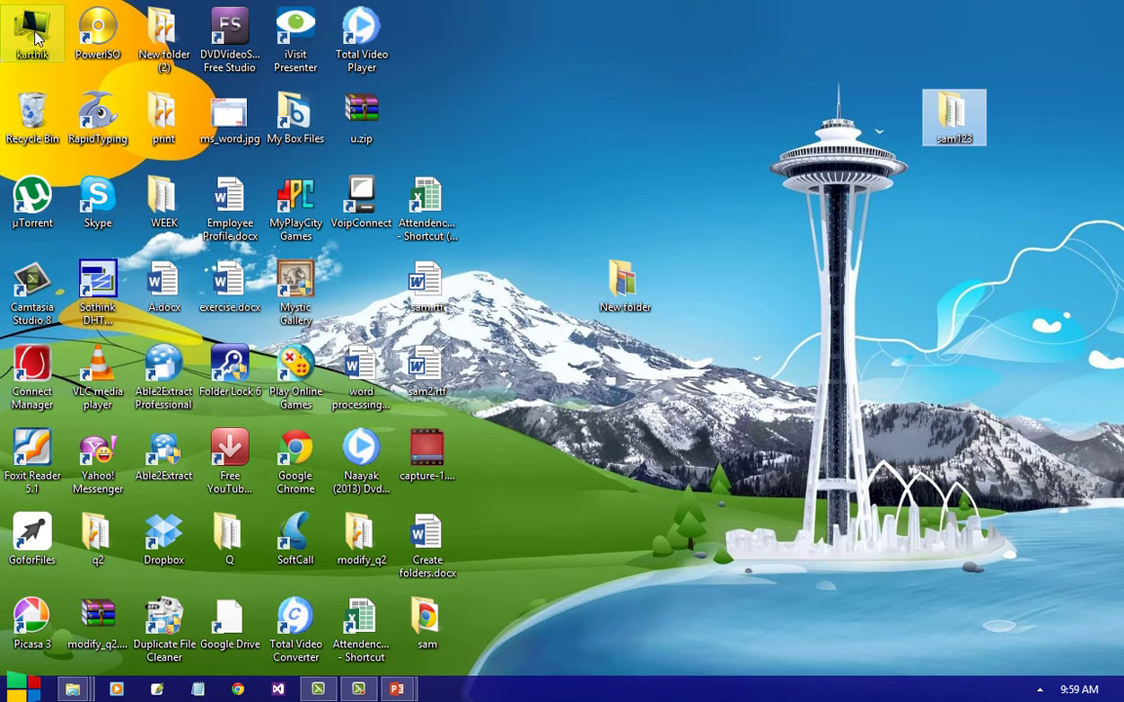
# - Open the computer object from the desktop to view its drives, then minimize the window
pyautogui.click(34, 36)
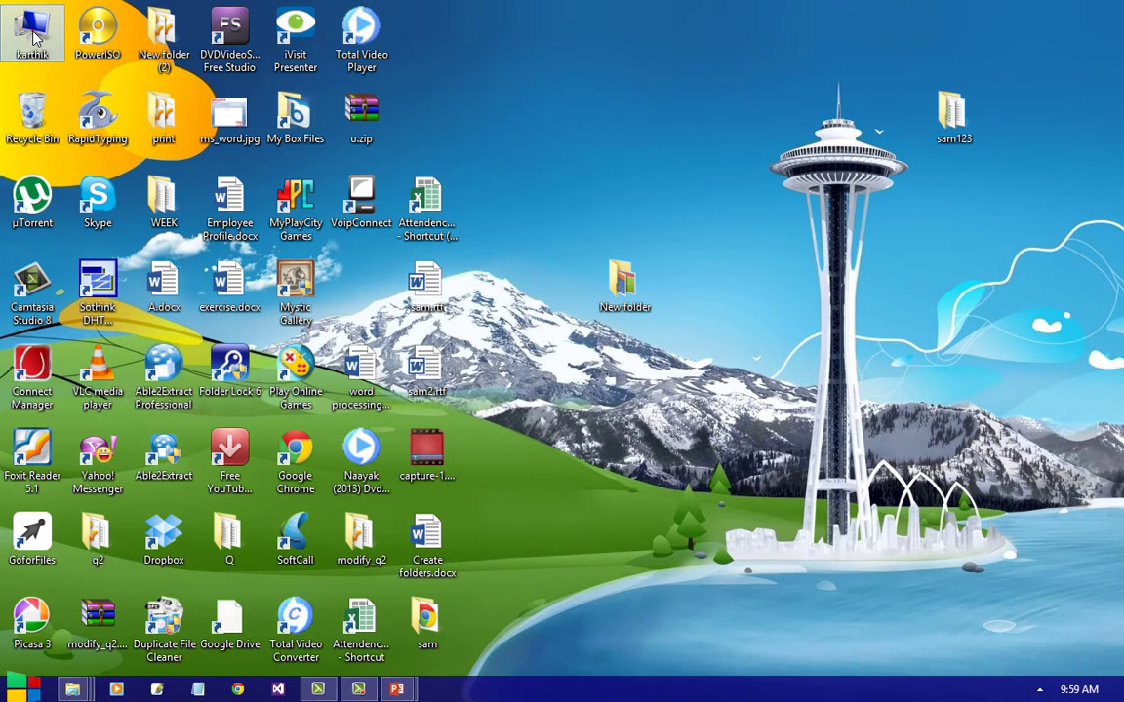
pyautogui.doubleClick(34, 36)
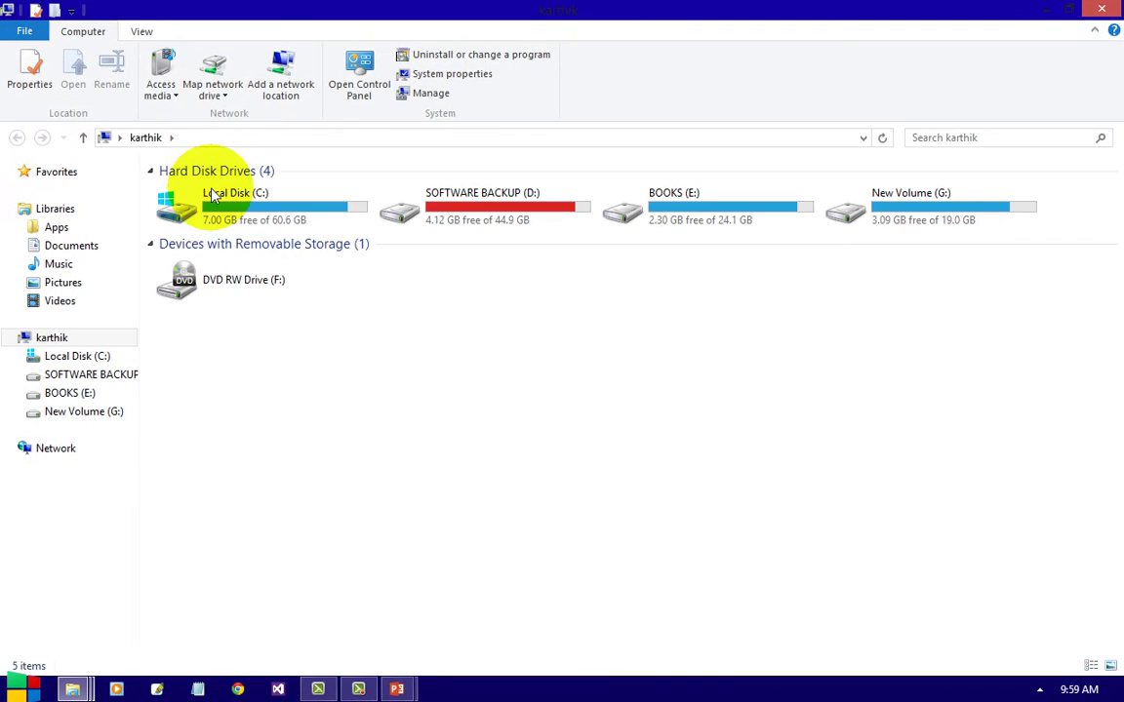
pyautogui.click(1043, 10)
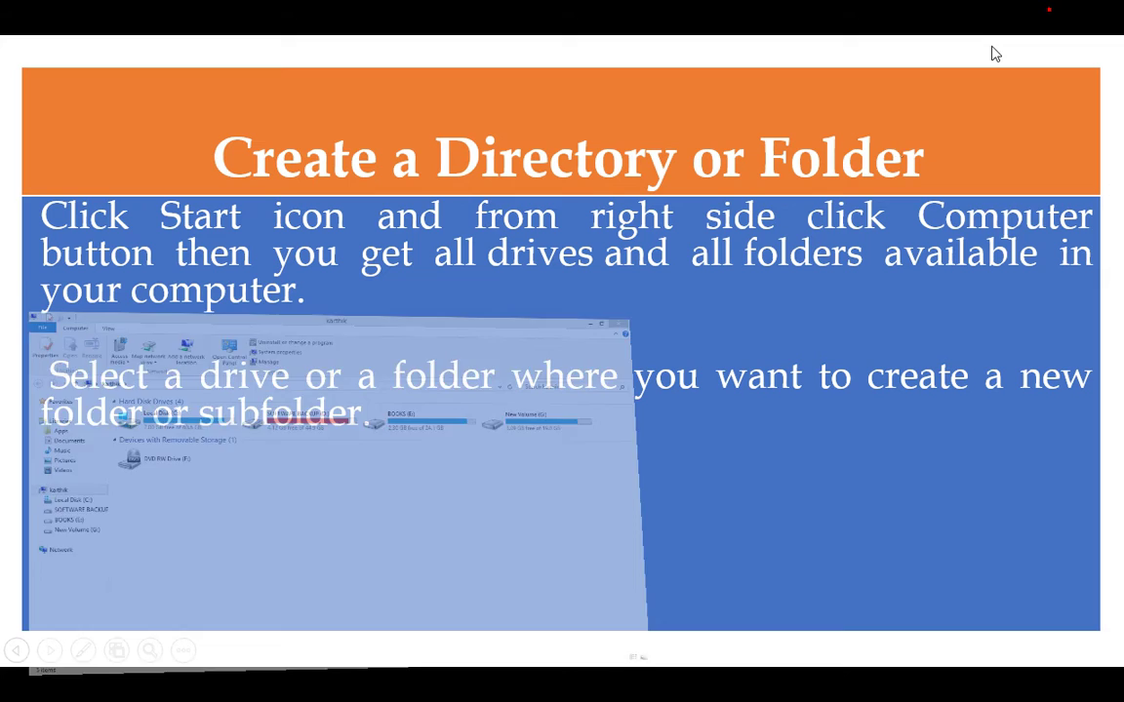
# - Advance to the slide listing the folder creation steps, view the contents of Local Disk (C:), and return to the slide show
pyautogui.click(361, 413)
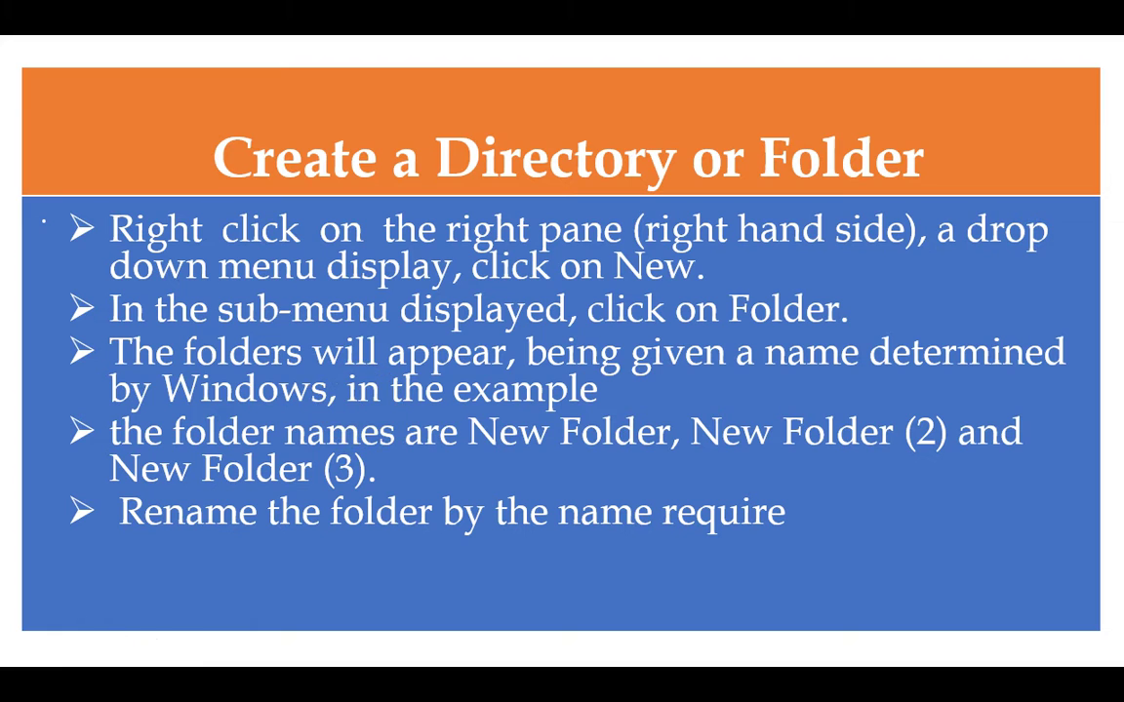
pyautogui.press('super+d')
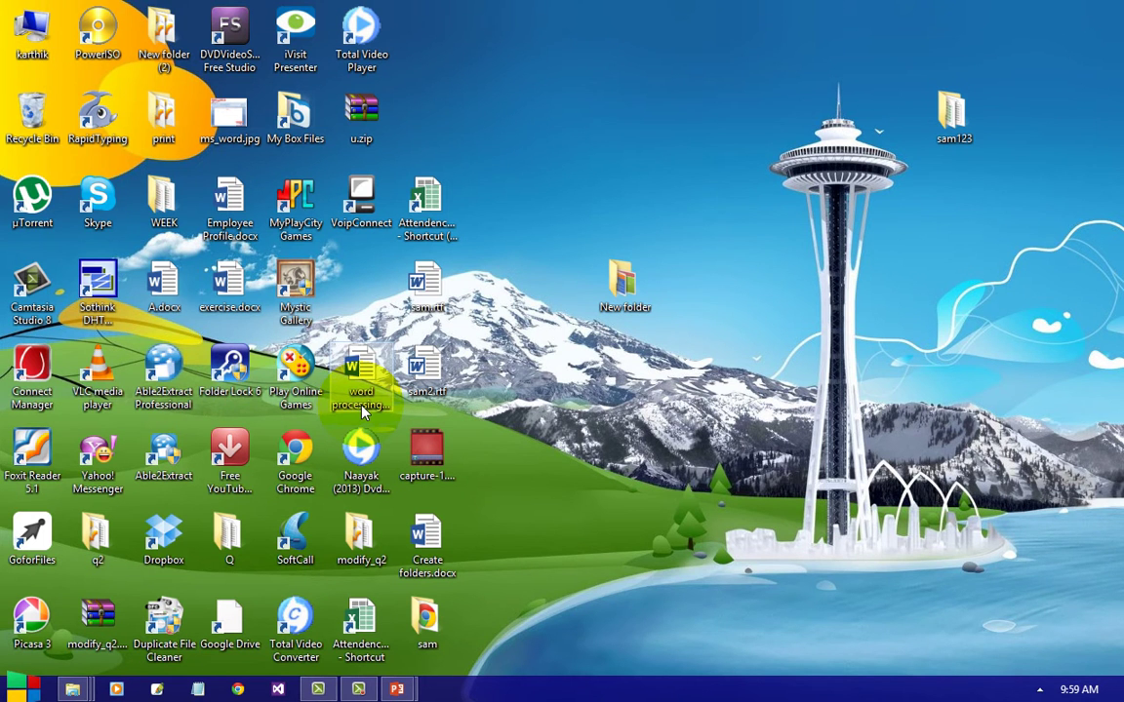
pyautogui.press('super+d')
pyautogui.hotkey('alt', 'Tab')
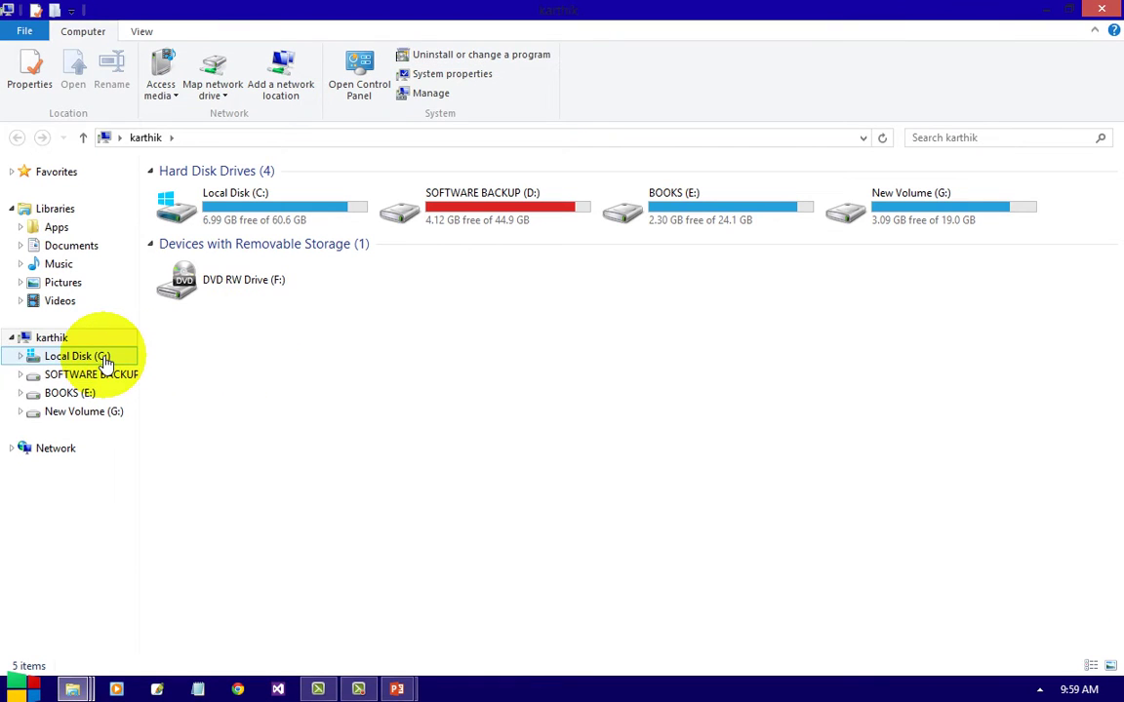
pyautogui.click(104, 359)
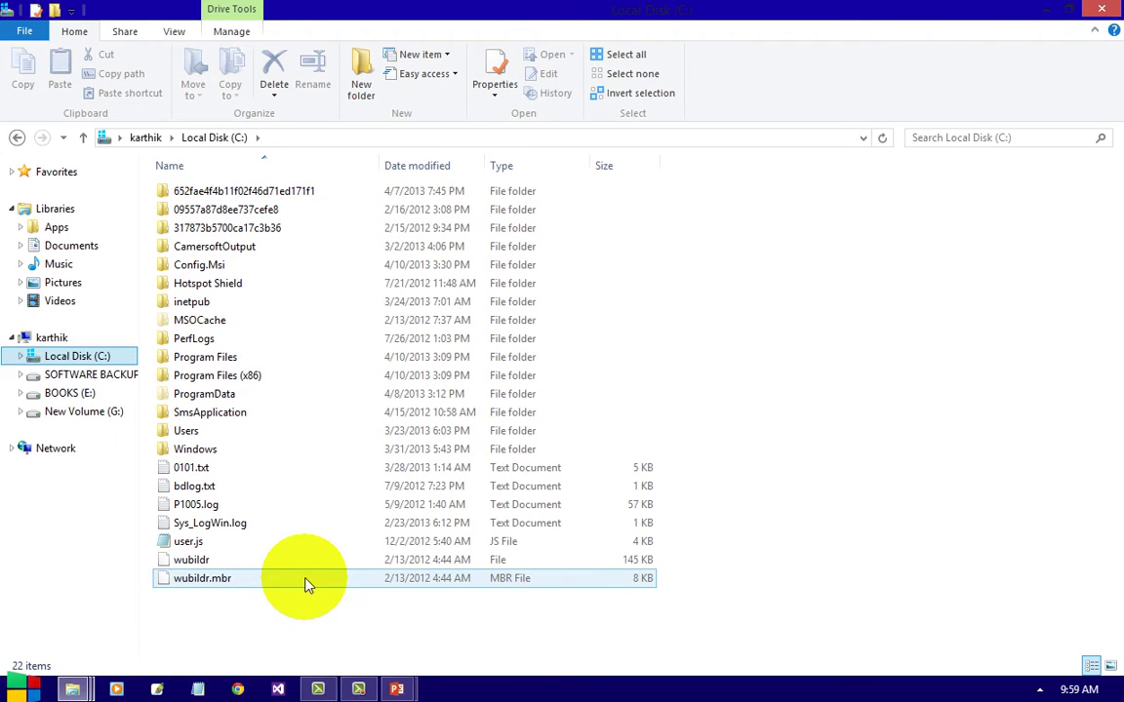
pyautogui.click(396, 688)
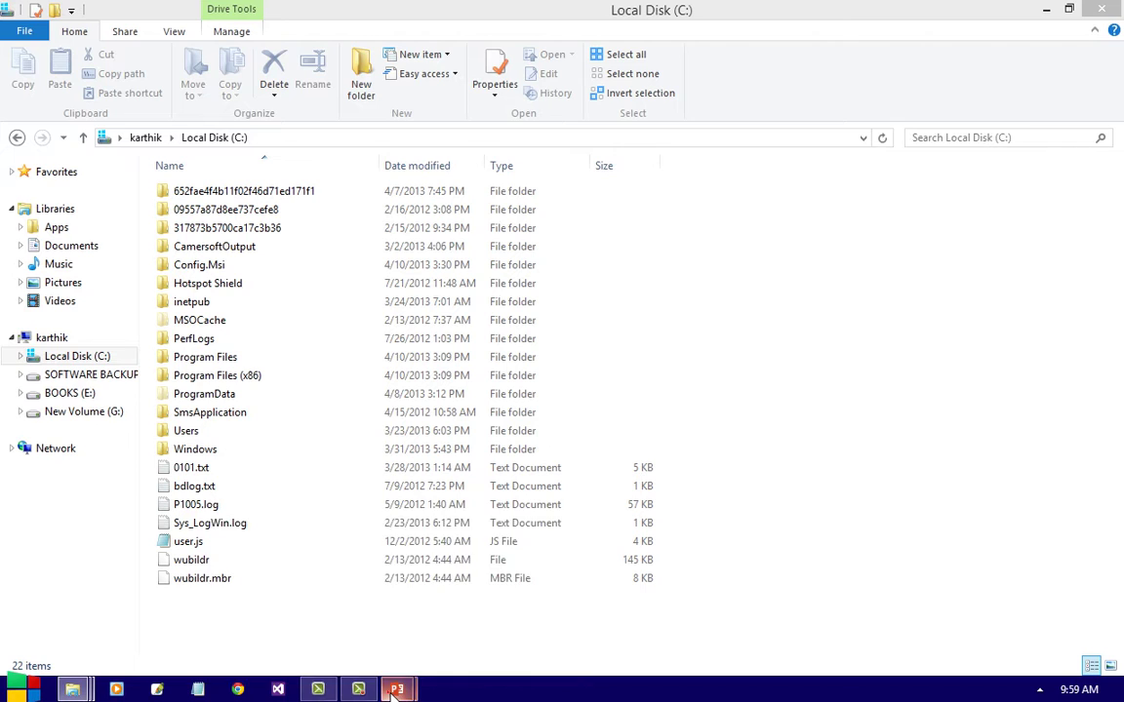
pyautogui.click(458, 582)
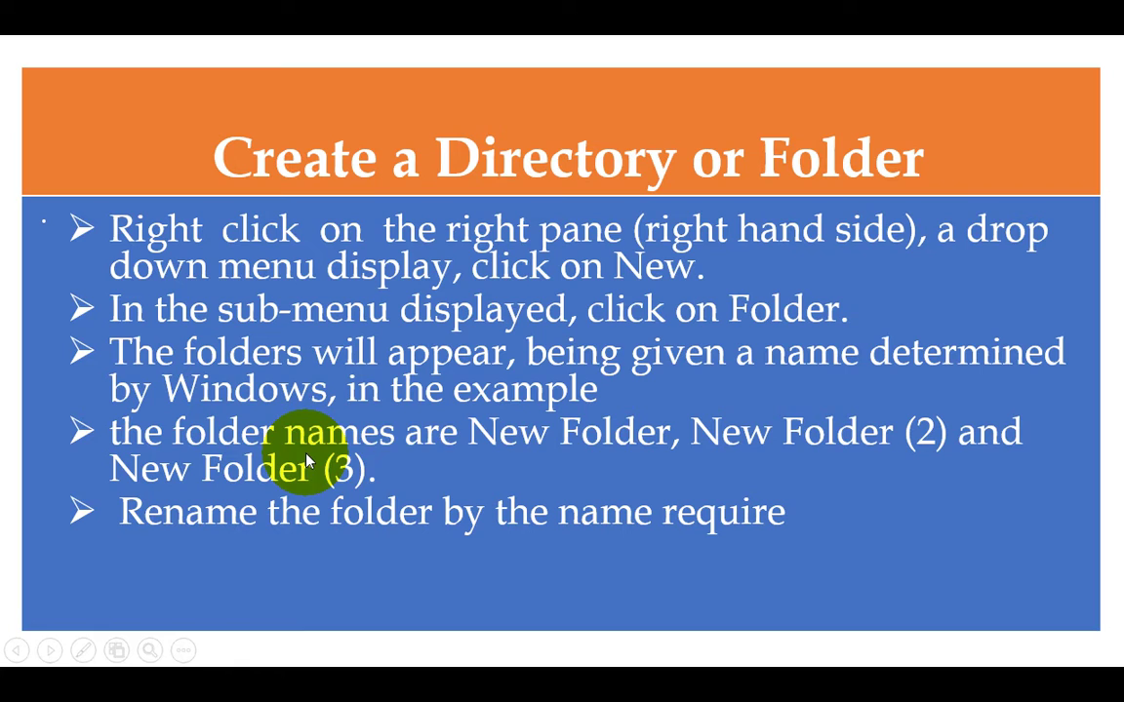
# - Advance to the View Folder Attributes slide, then bring up the open New folder window from the desktop and close it
pyautogui.click(347, 548)
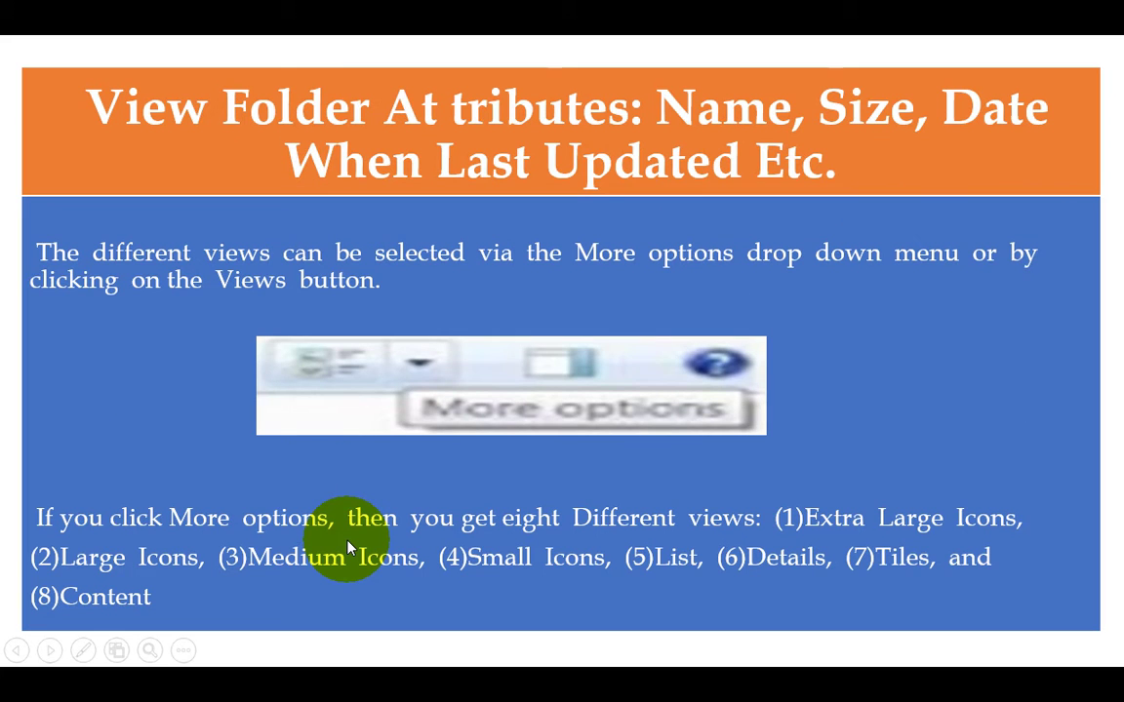
pyautogui.press('super+d')
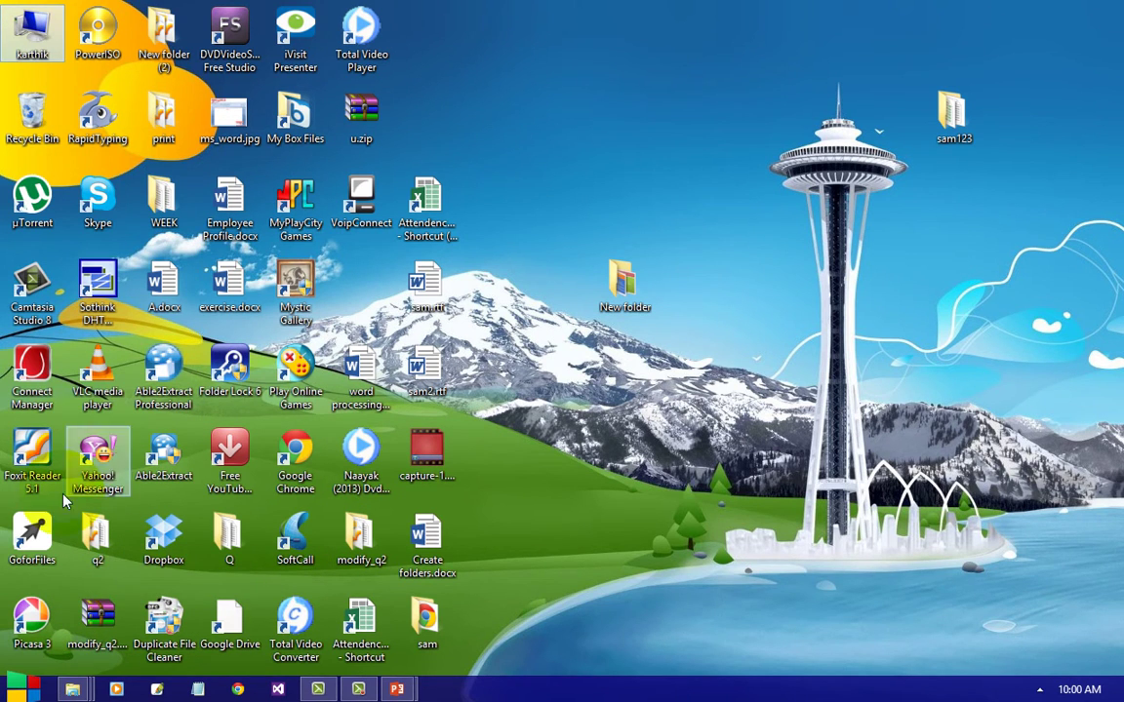
pyautogui.moveTo(72, 688)
pyautogui.click(136, 599)
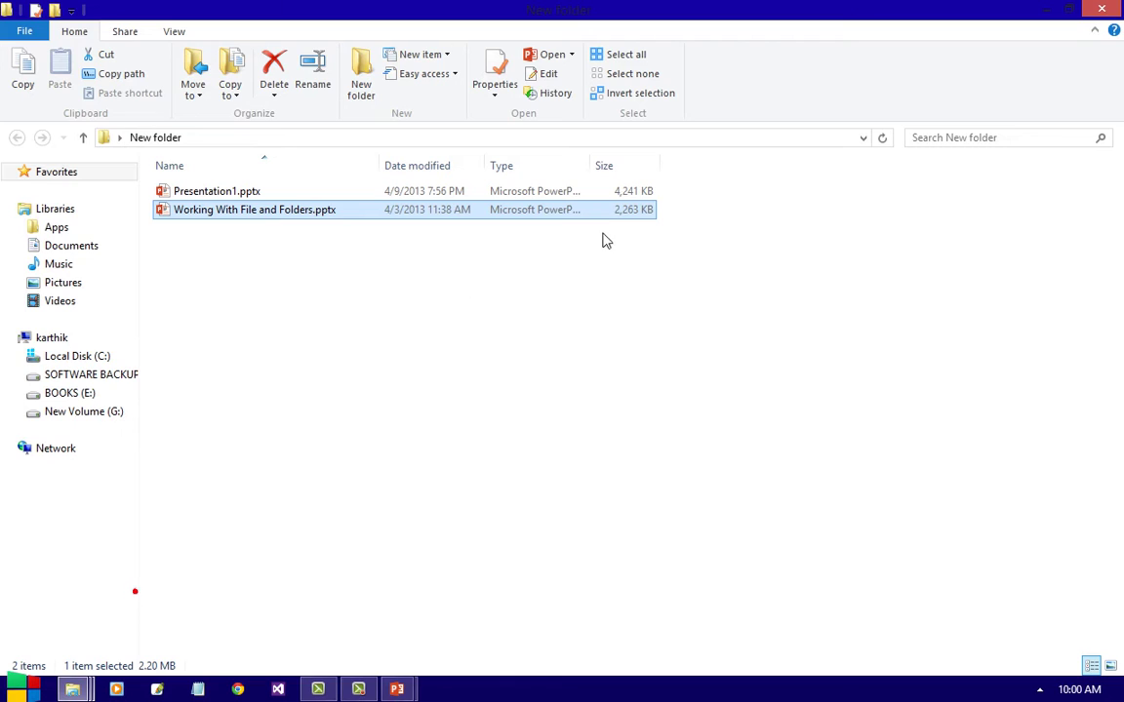
pyautogui.click(1089, 9)
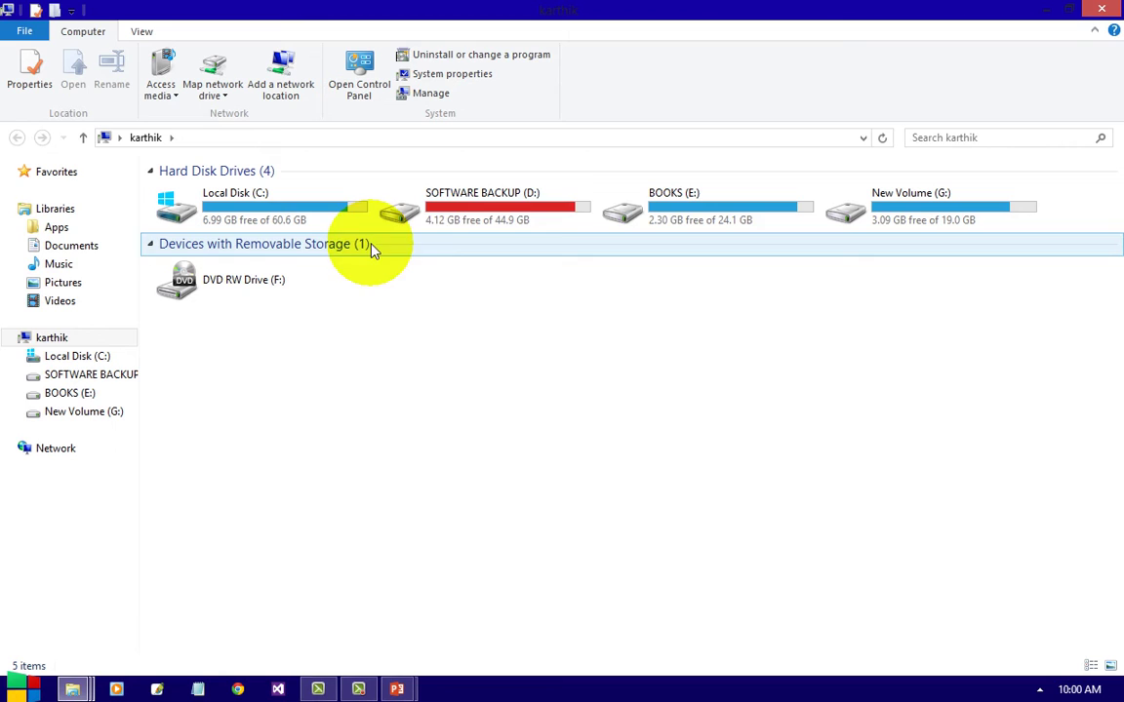
# - Create a new folder named sample on the BOOKS (E:) drive
pyautogui.click(101, 398)
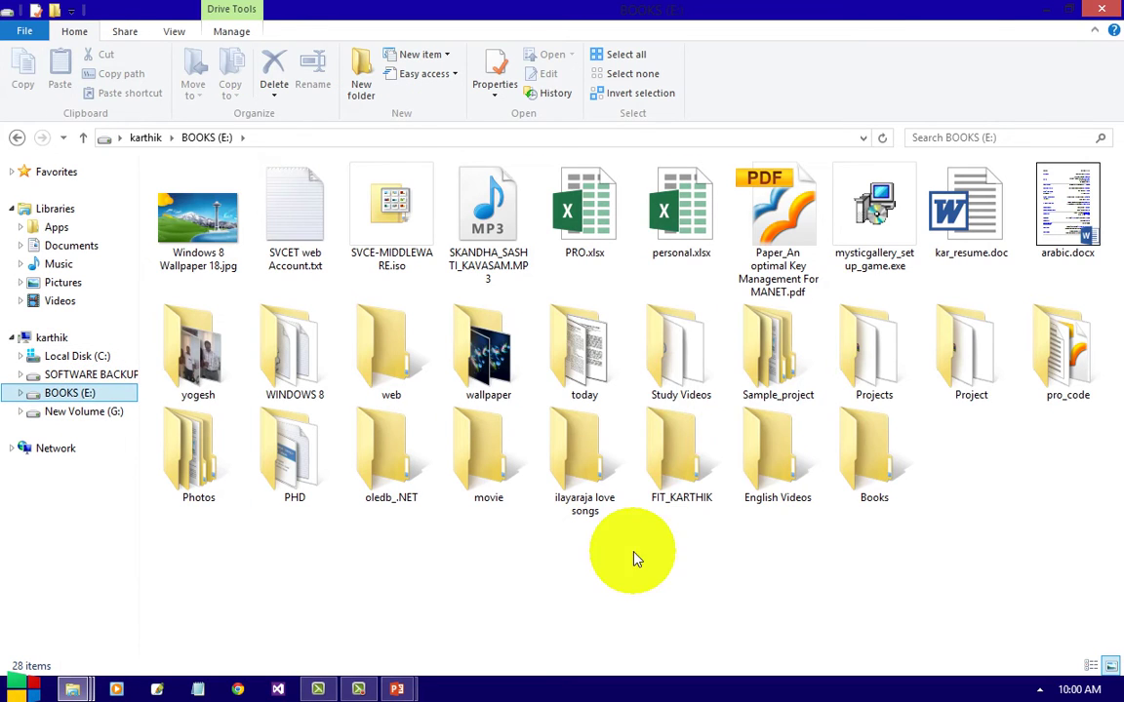
pyautogui.rightClick(633, 552)
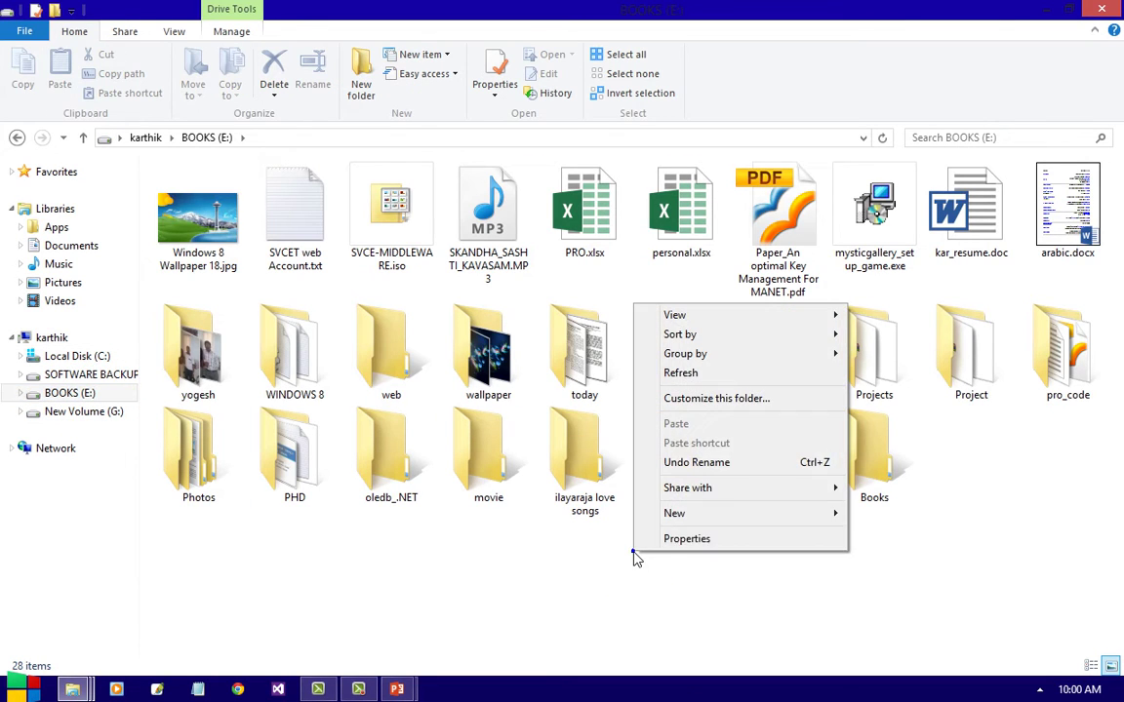
pyautogui.click(728, 512)
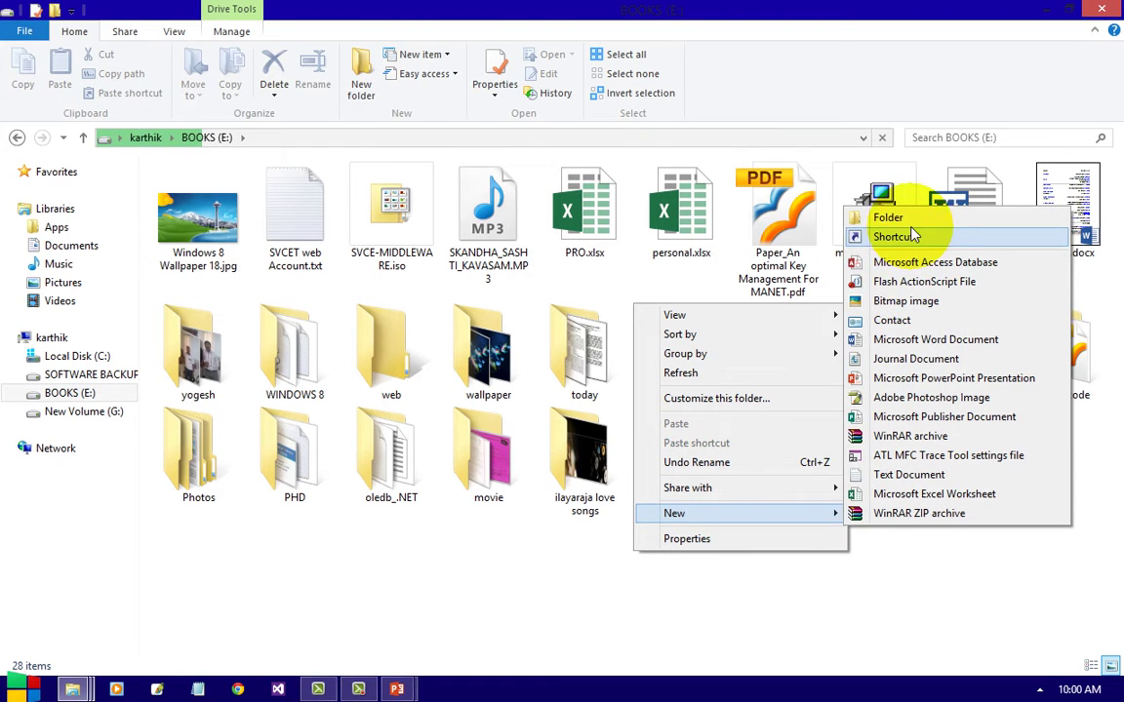
pyautogui.click(888, 218)
pyautogui.write('sample')
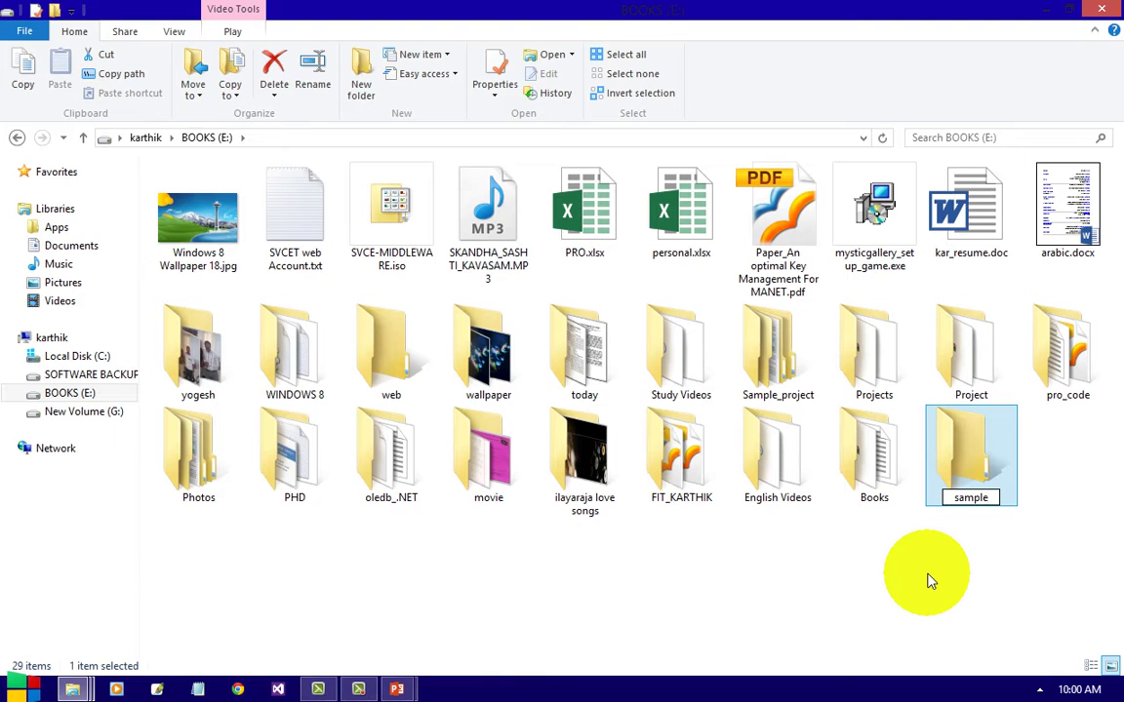
pyautogui.press('Return')
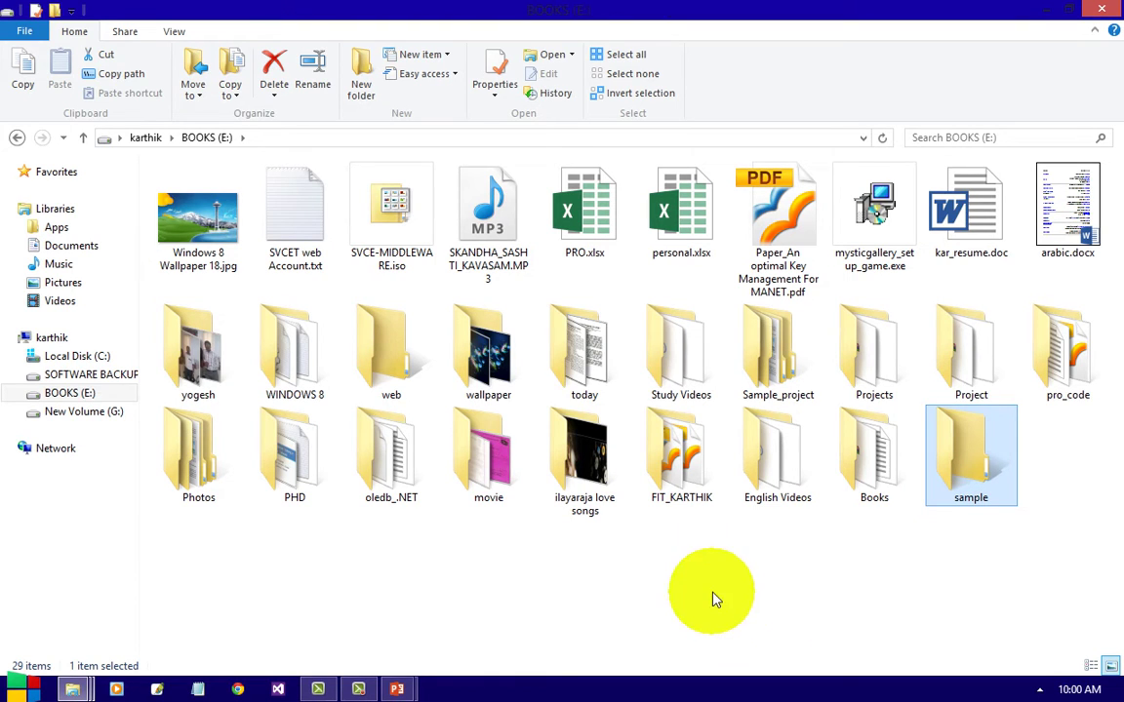
# - Return to the running slide show at the slide on viewing folder attributes
pyautogui.moveTo(417, 690)
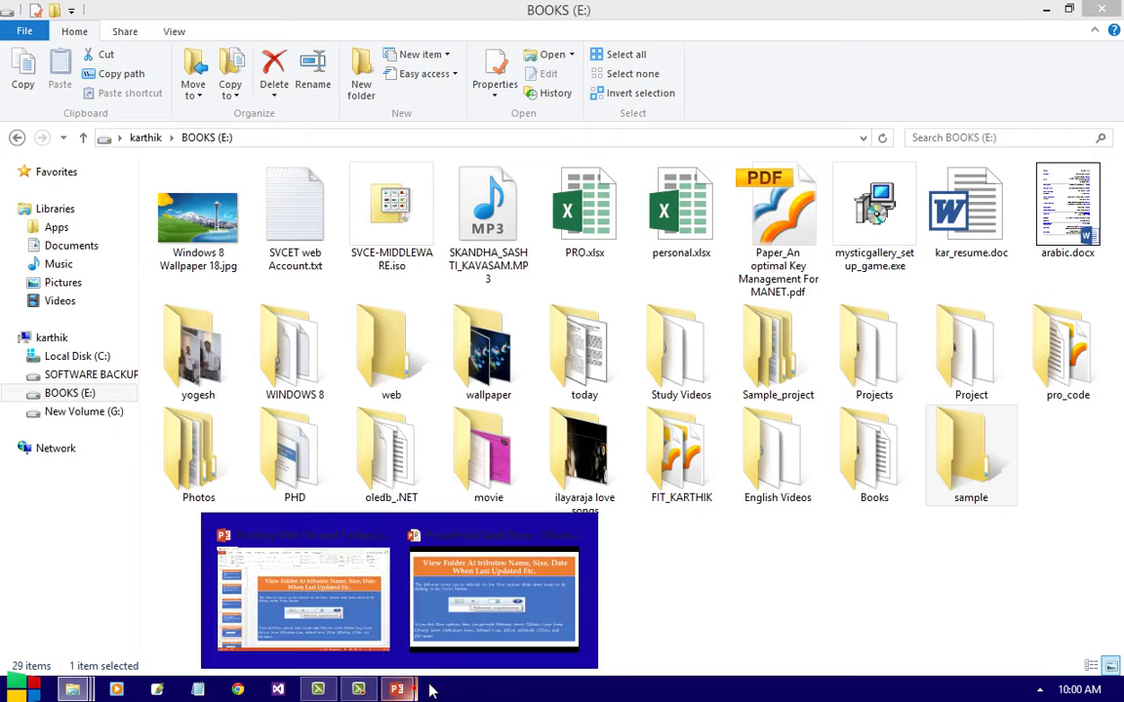
pyautogui.moveTo(444, 641)
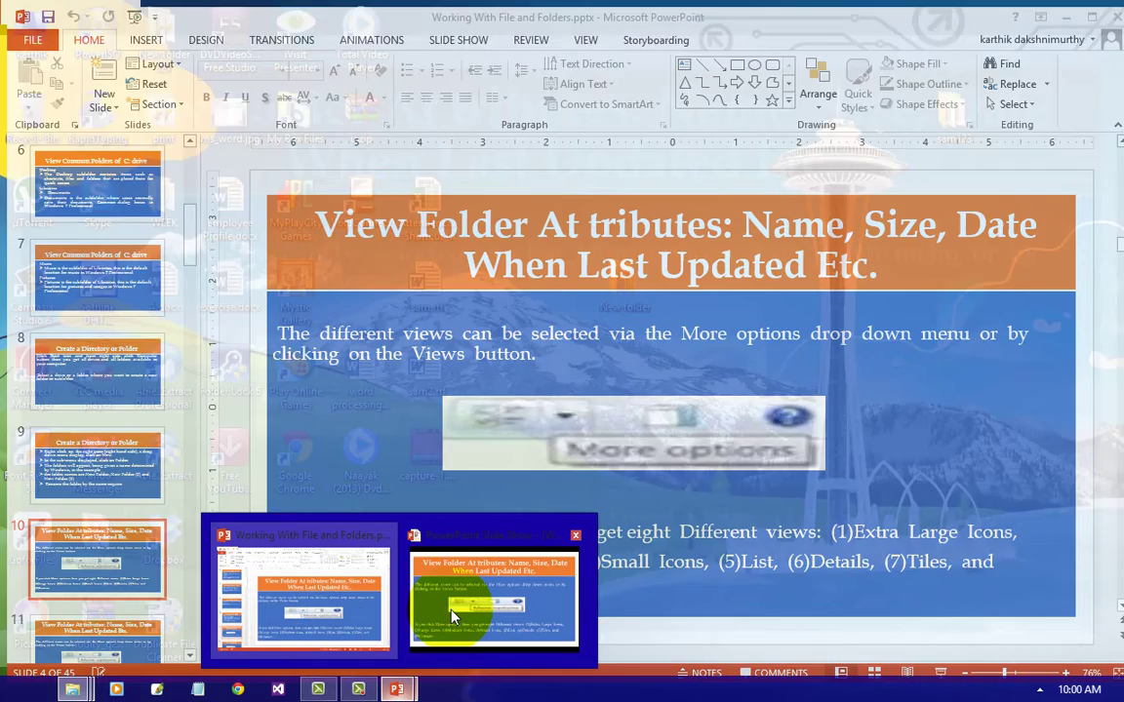
pyautogui.click(449, 619)
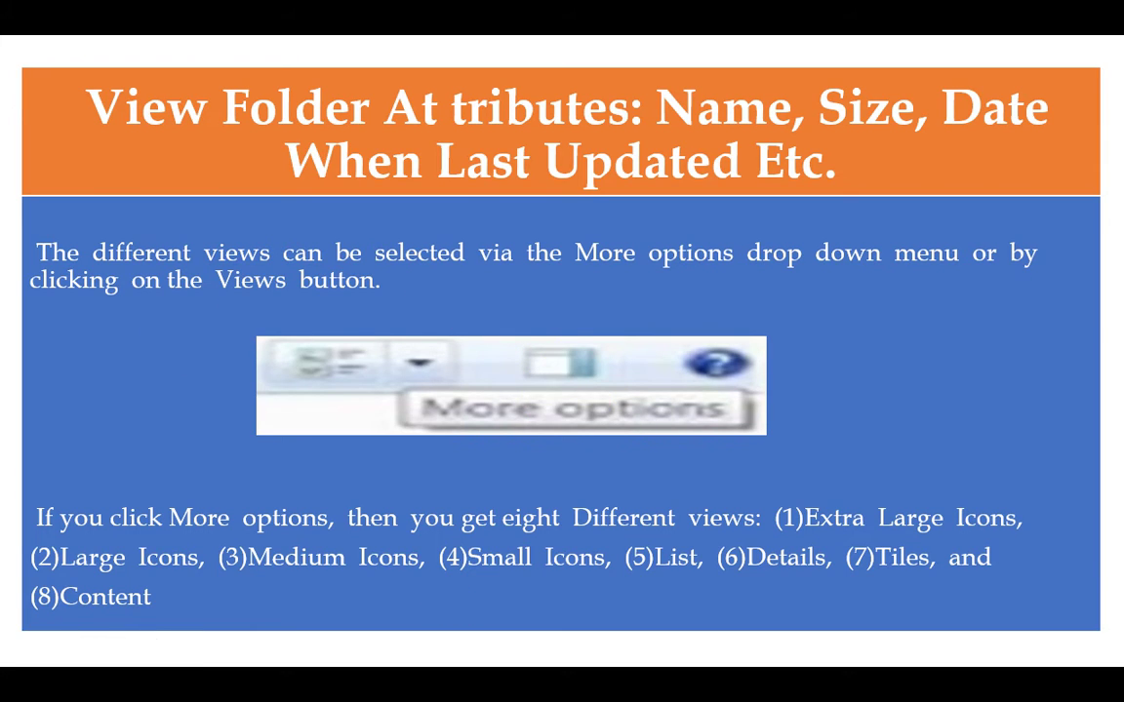
# - Switch back to the BOOKS (E:) window and try the Extra large icons layout
pyautogui.hotkey('alt', 'Tab')
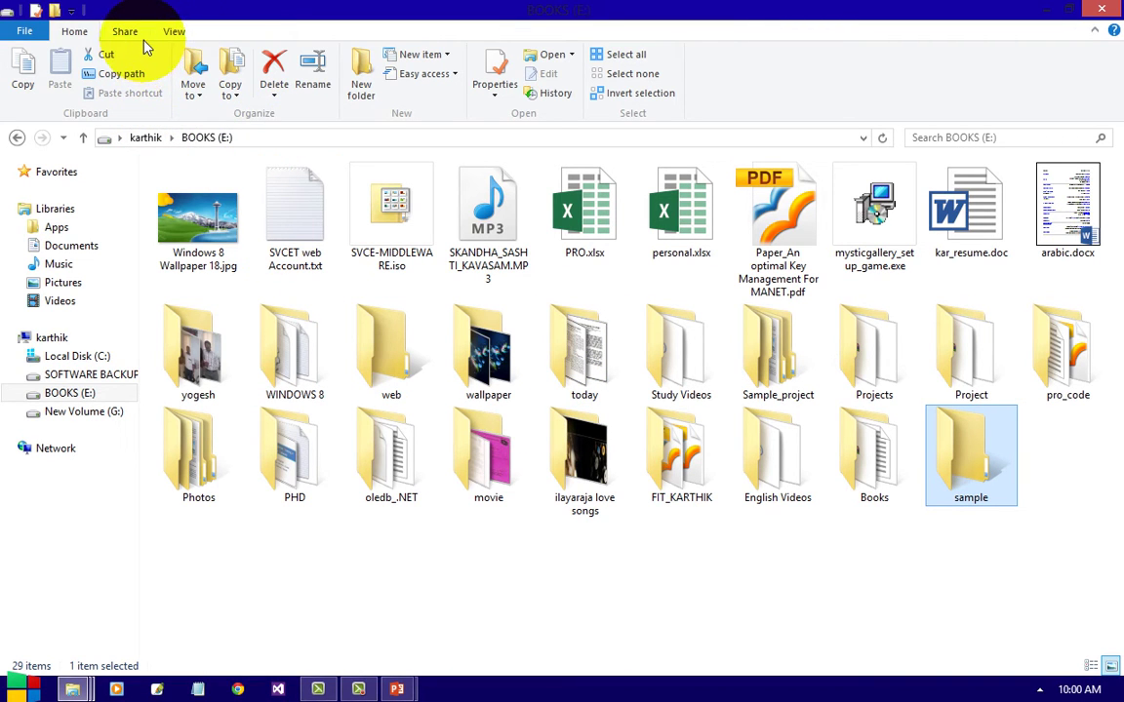
pyautogui.click(176, 33)
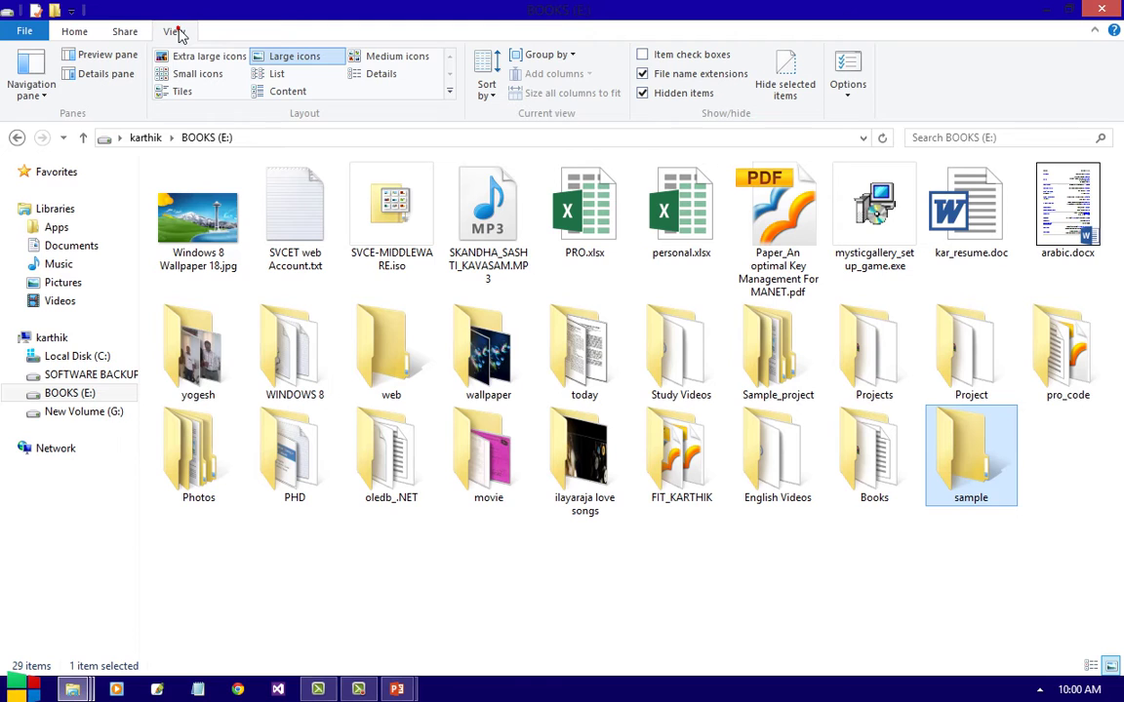
pyautogui.click(201, 58)
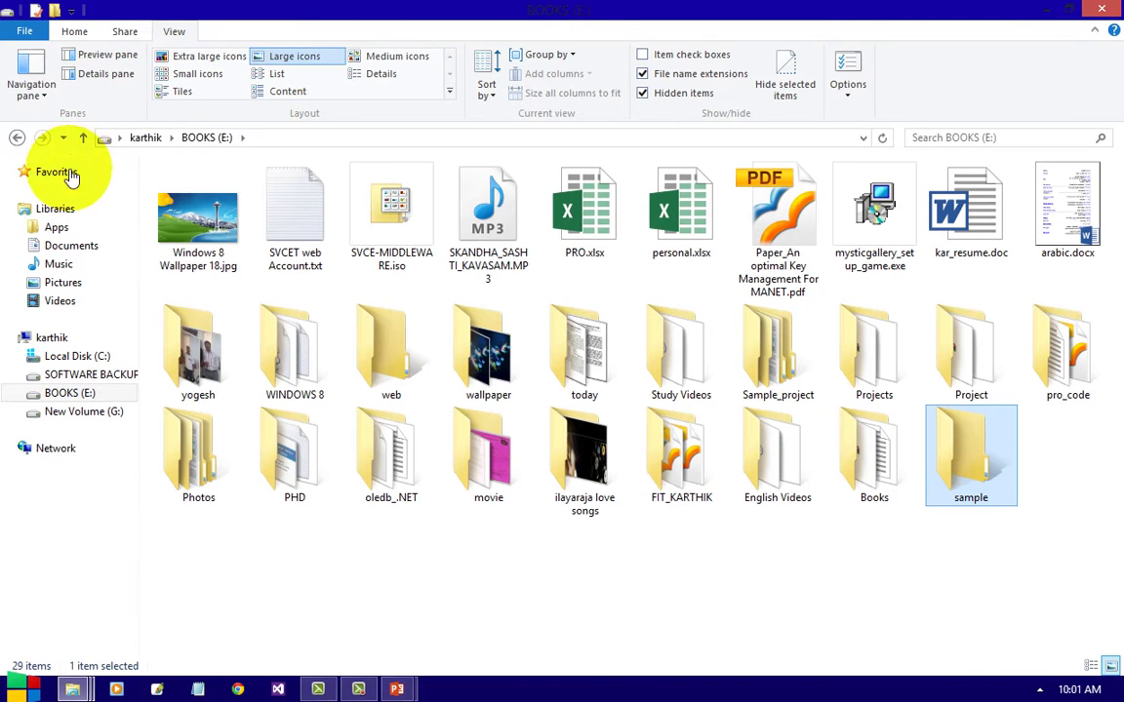
# - View the contents of Local Disk (C:) with their attribute columns, then return to the slide show
pyautogui.click(78, 357)
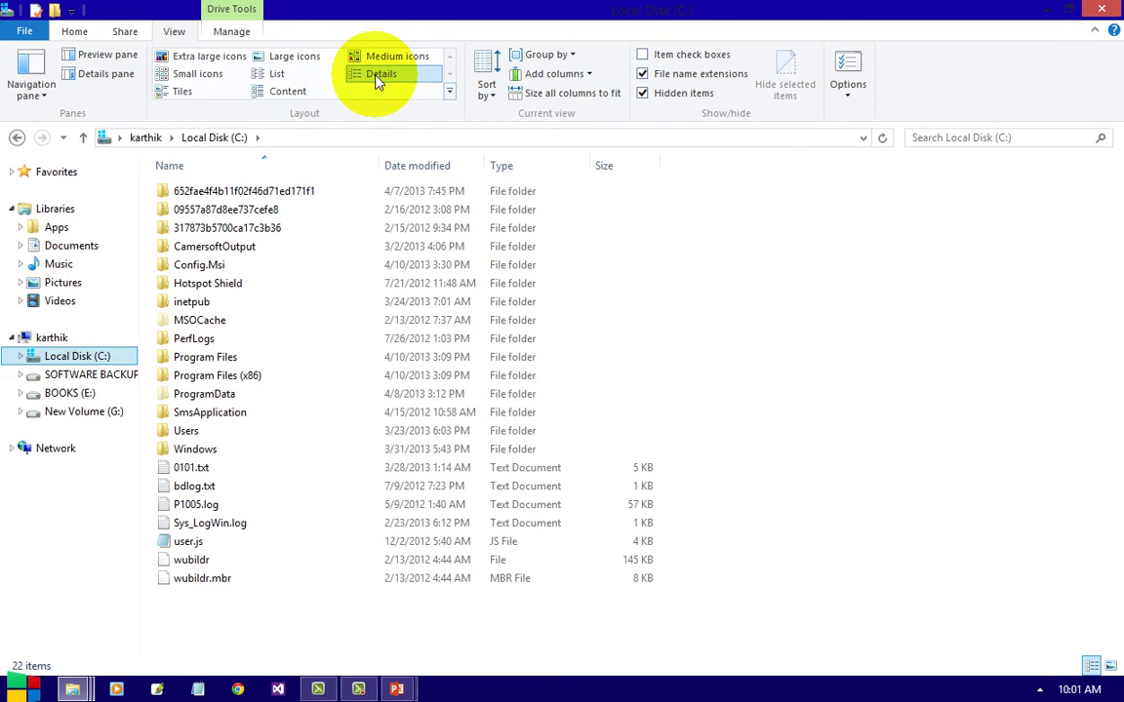
pyautogui.moveTo(400, 689)
pyautogui.click(392, 566)
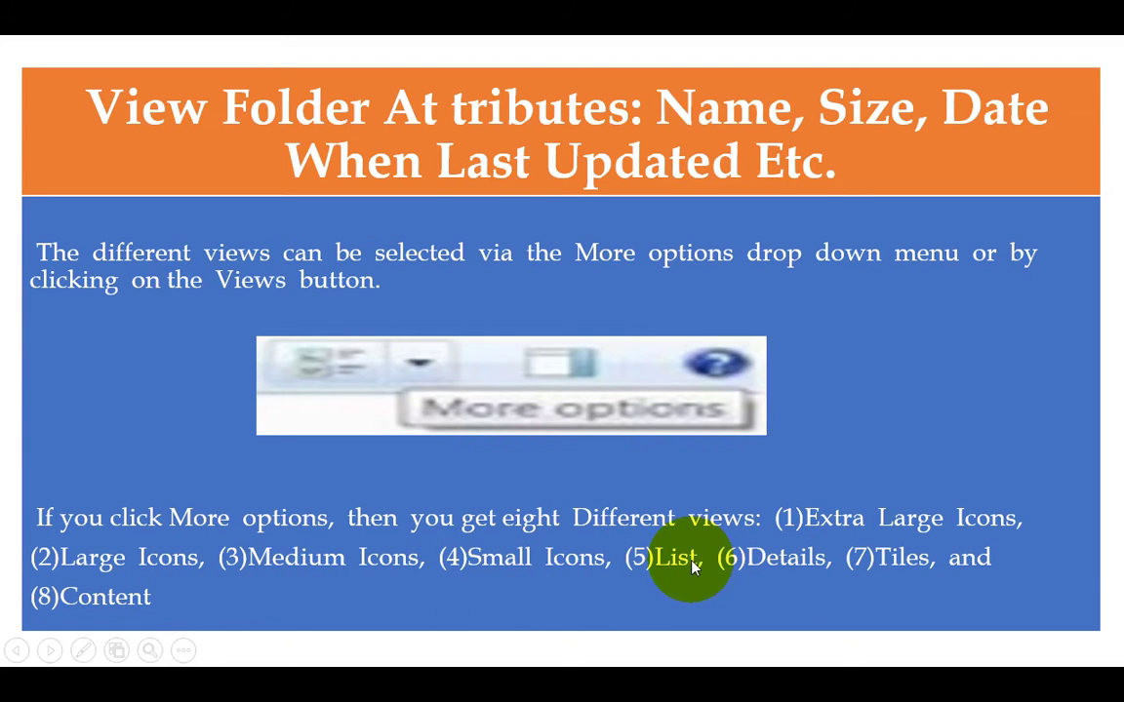
# - Advance the slide show to the File and Folders Properties slide listing name, type, location, size and attributes
pyautogui.moveTo(656, 558); pyautogui.dragTo(746, 558)
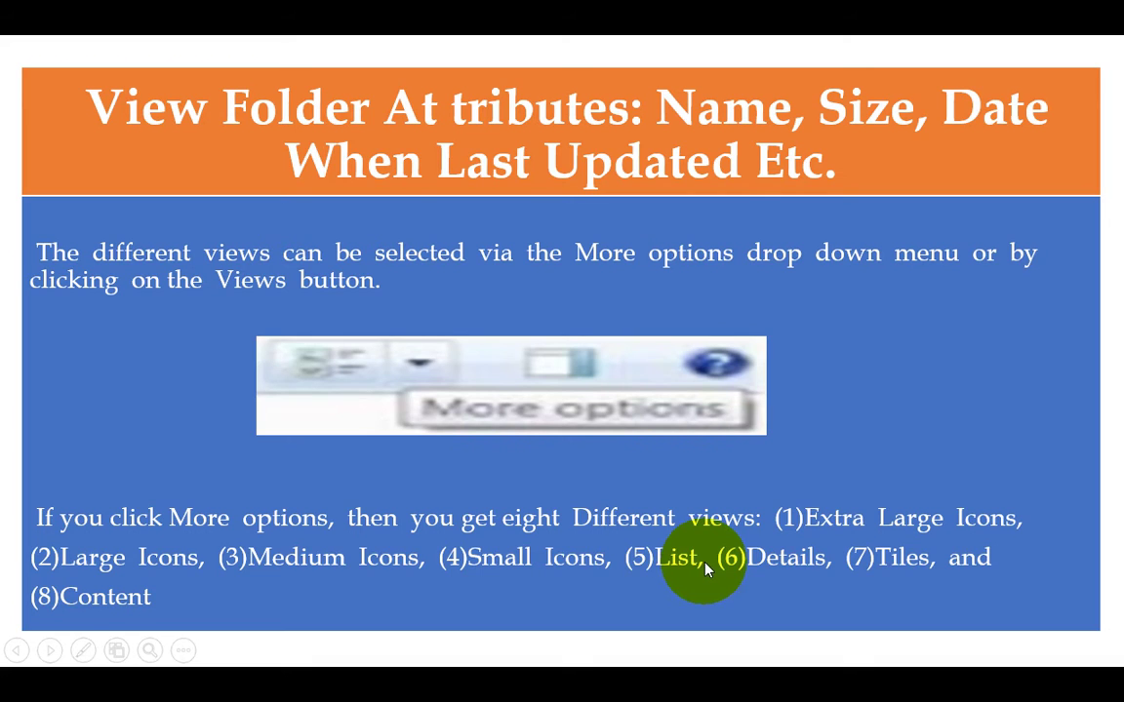
pyautogui.click(710, 597)
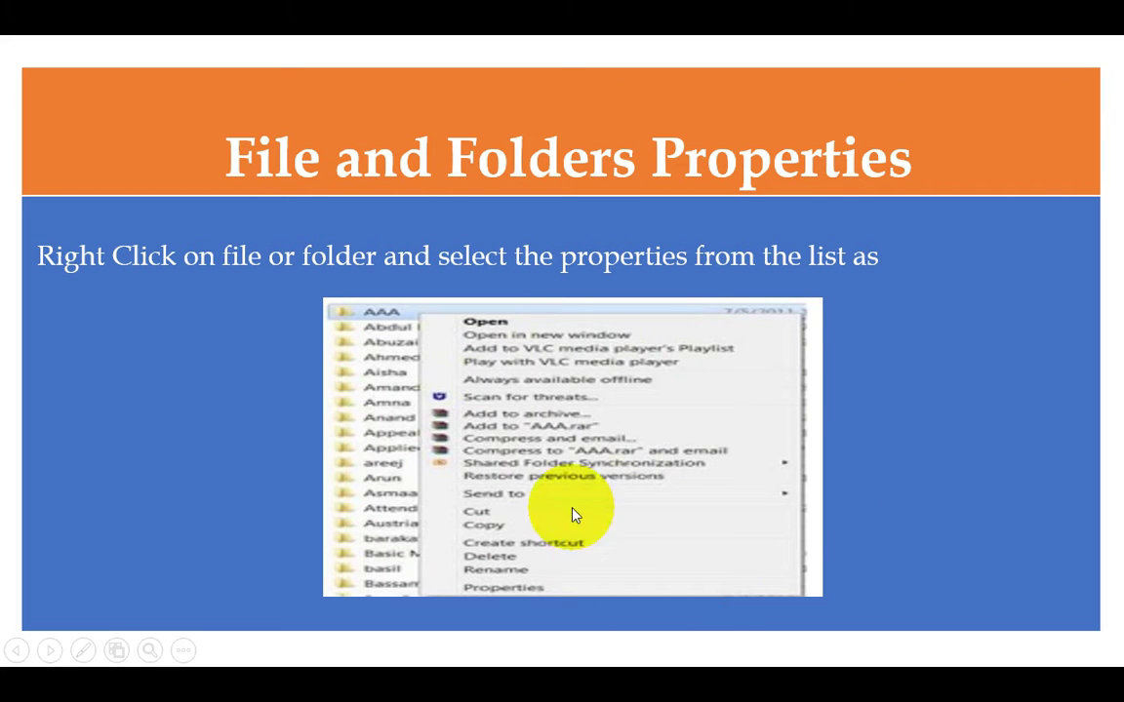
pyautogui.press('Right')
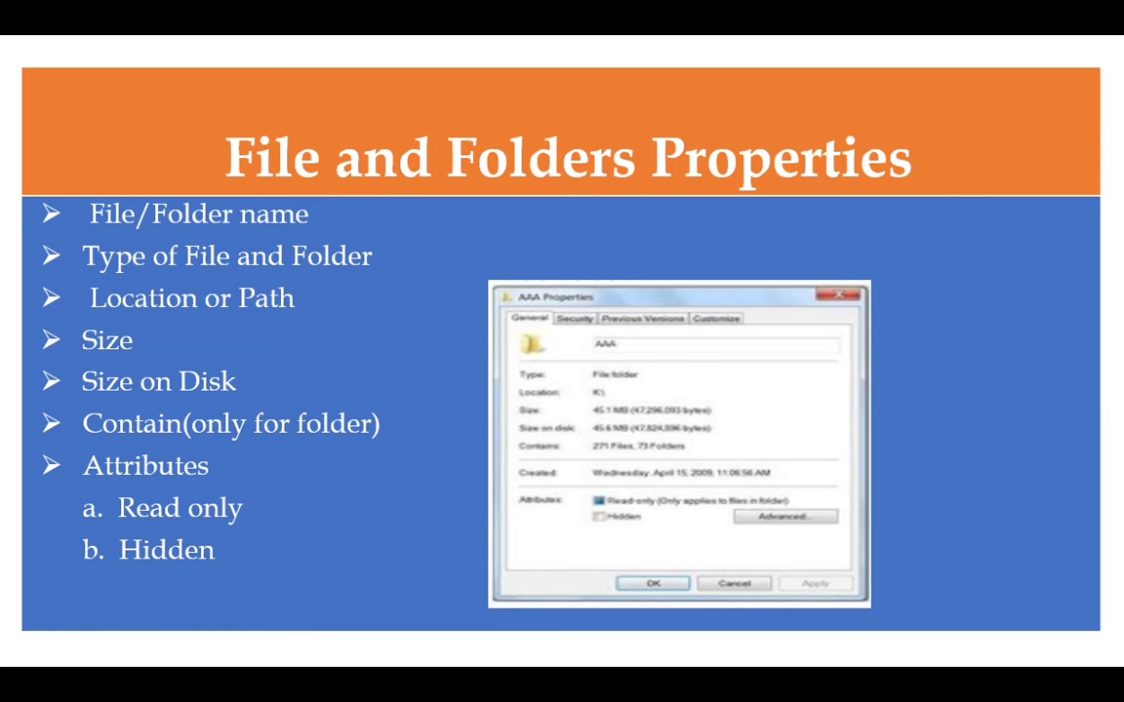
pyautogui.press('Right')
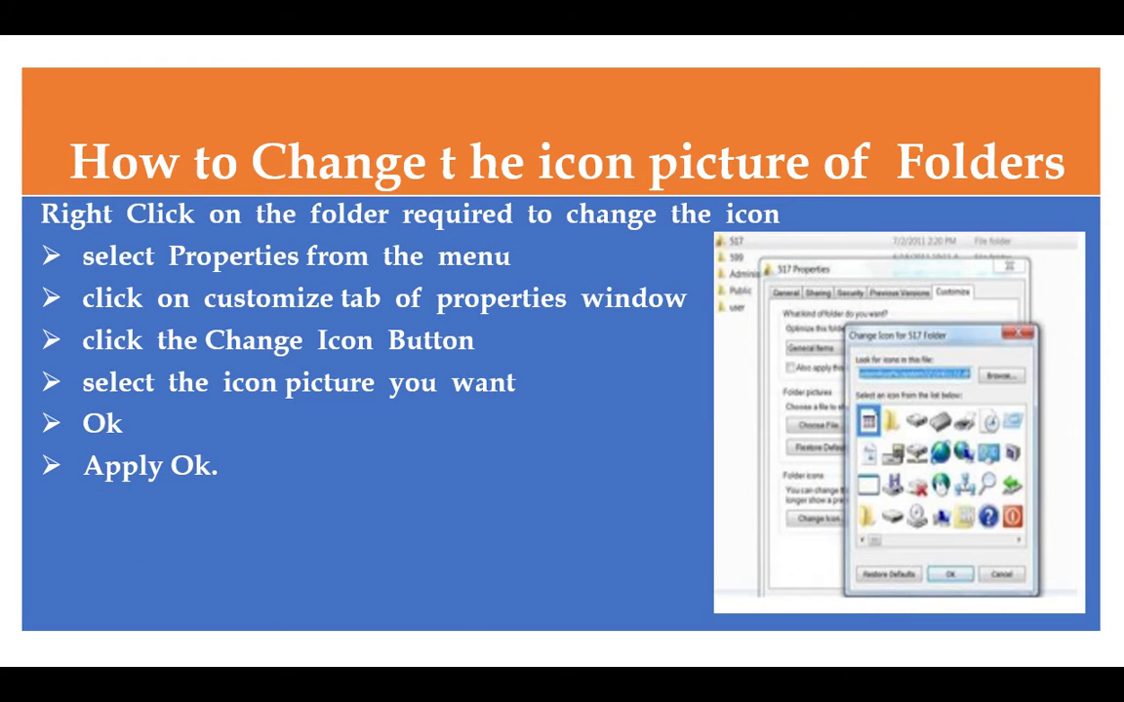
pyautogui.press('Left')
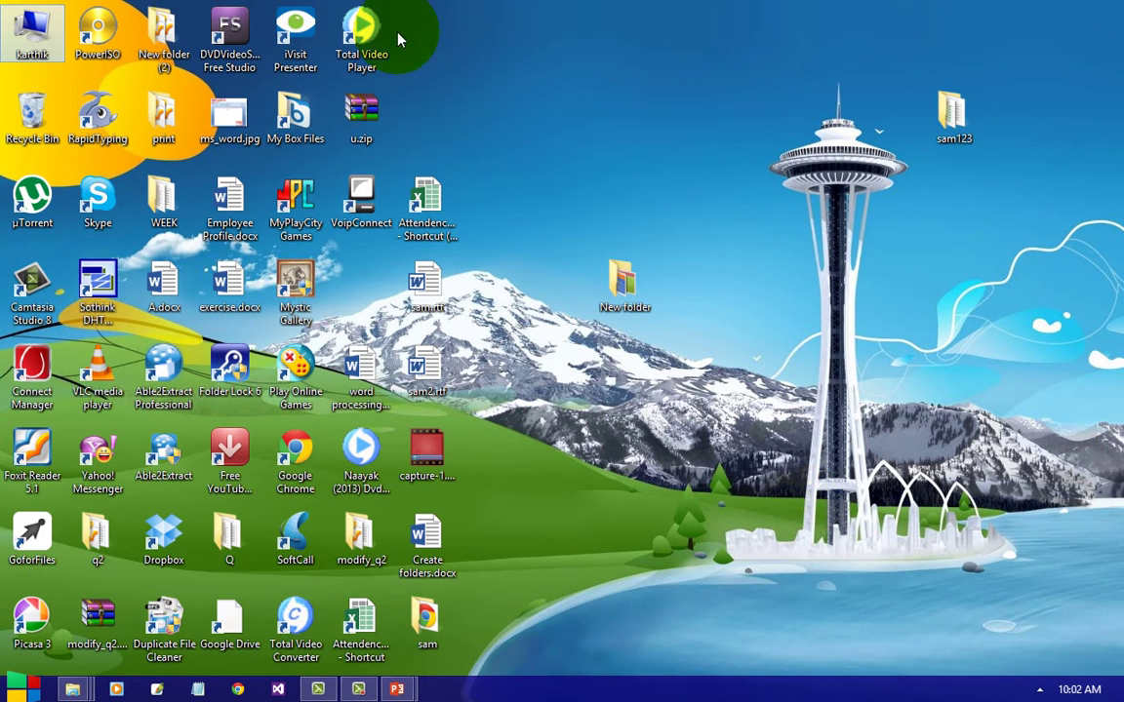
# - Open the computer's drive overview from the desktop, maximize it, and browse BOOKS (E:) before opening Local Disk (C:)
pyautogui.doubleClick(32, 31)
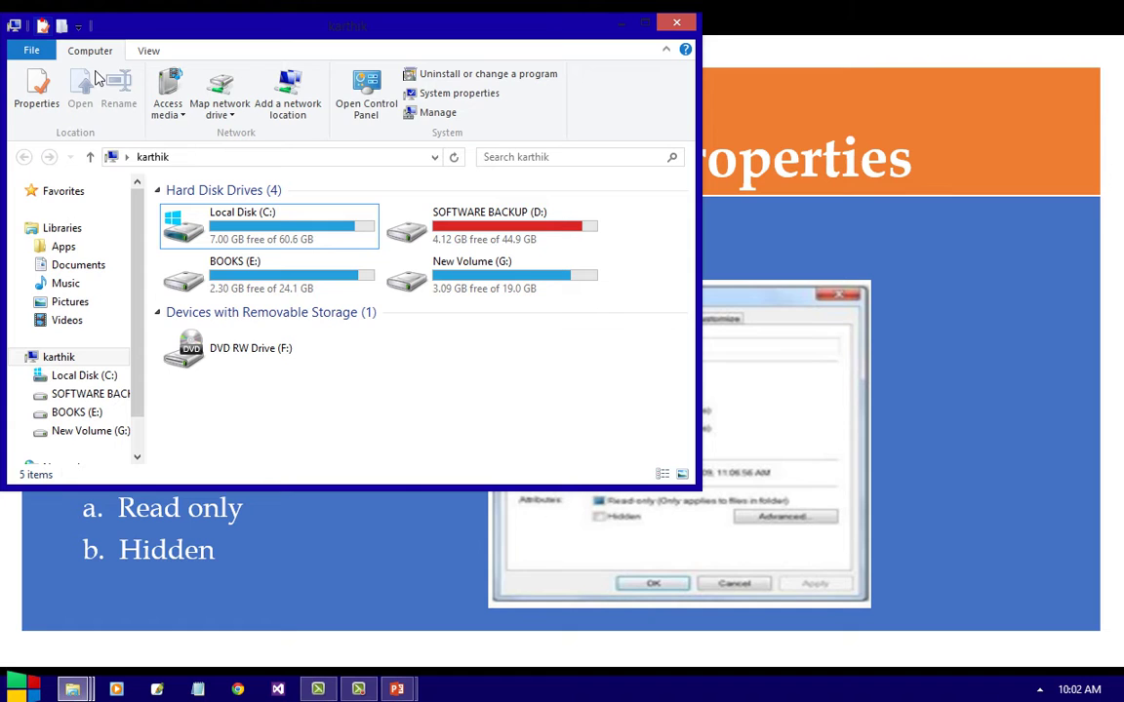
pyautogui.click(645, 22)
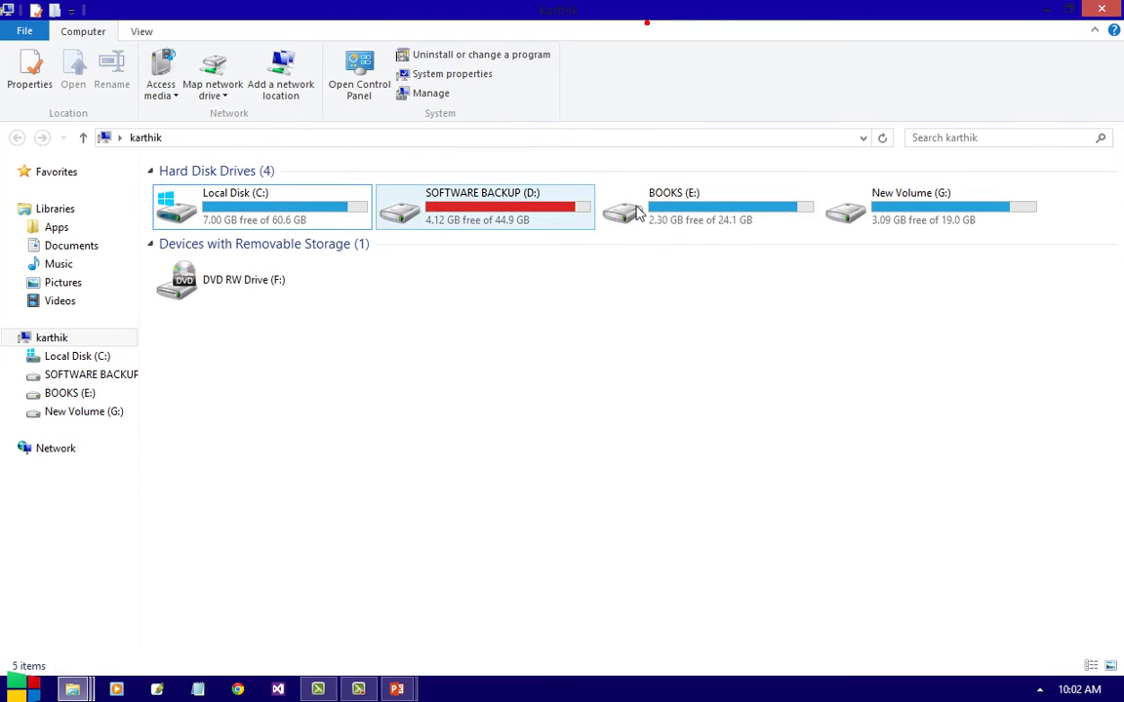
pyautogui.click(741, 205)
pyautogui.doubleClick(749, 215)
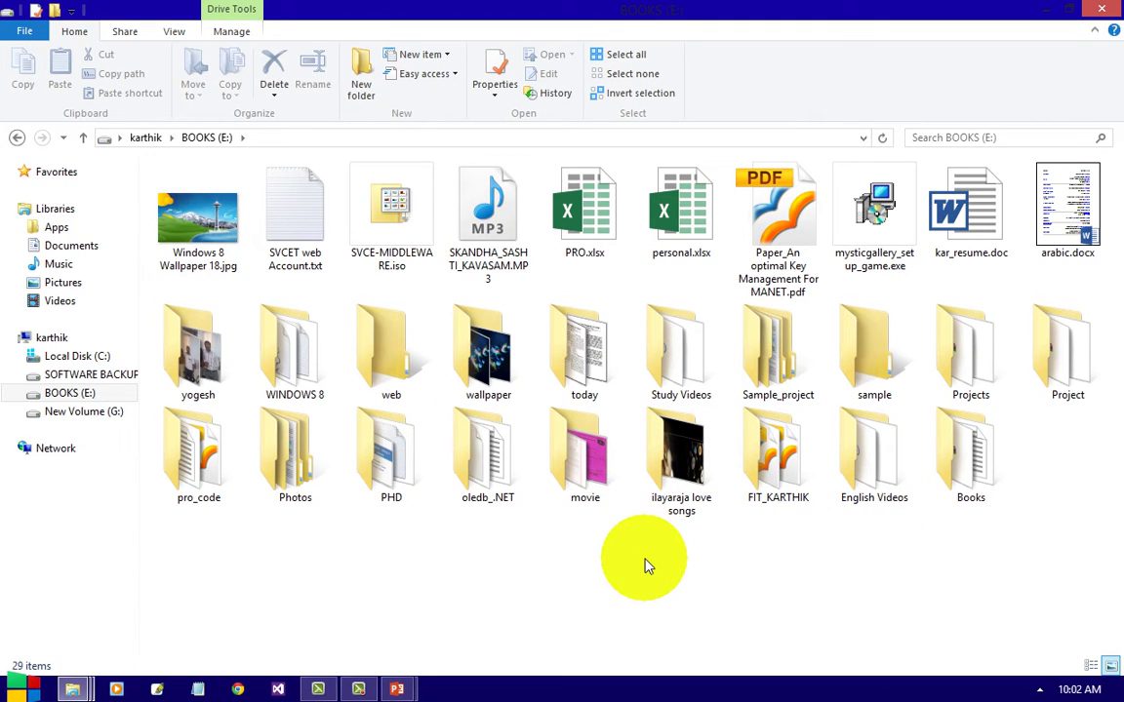
pyautogui.click(17, 138)
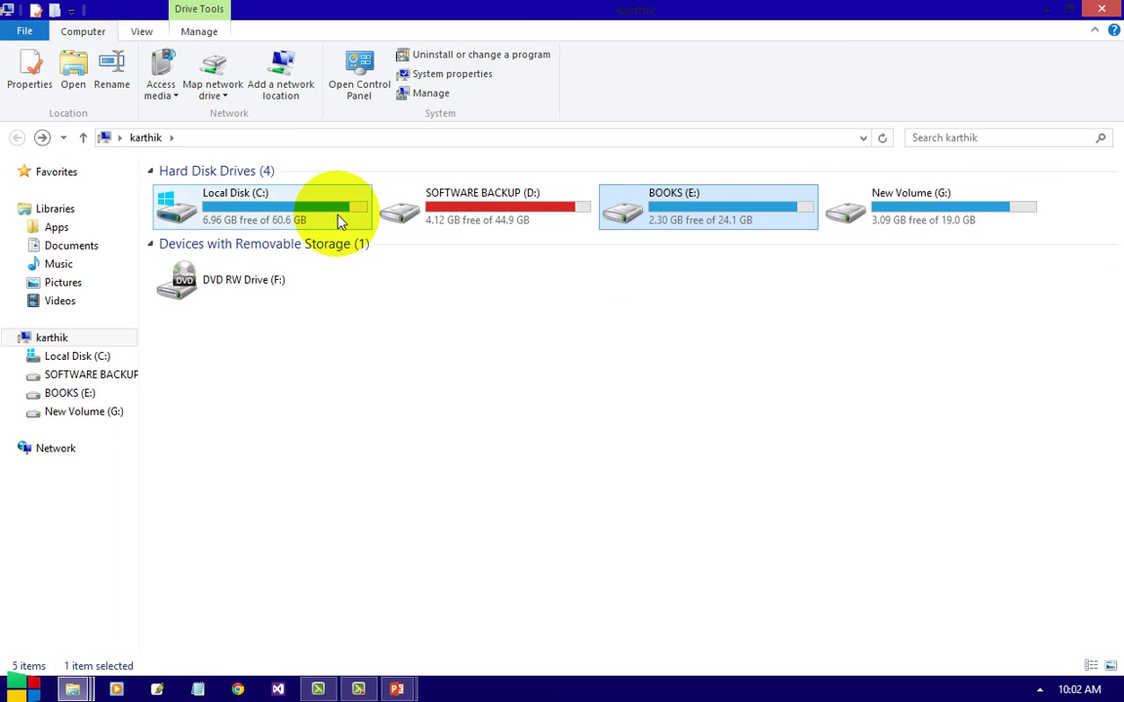
pyautogui.doubleClick(338, 218)
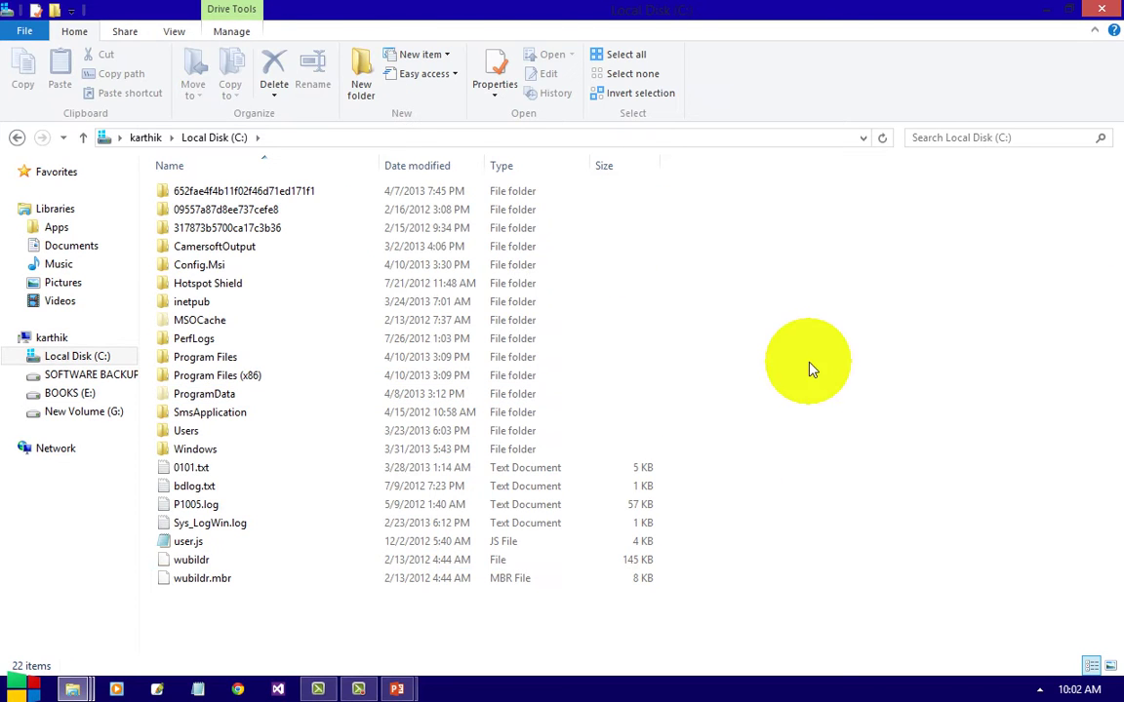
# - Create a new folder named sam on Local Disk (C:)
pyautogui.rightClick(800, 359)
pyautogui.moveTo(927, 546)
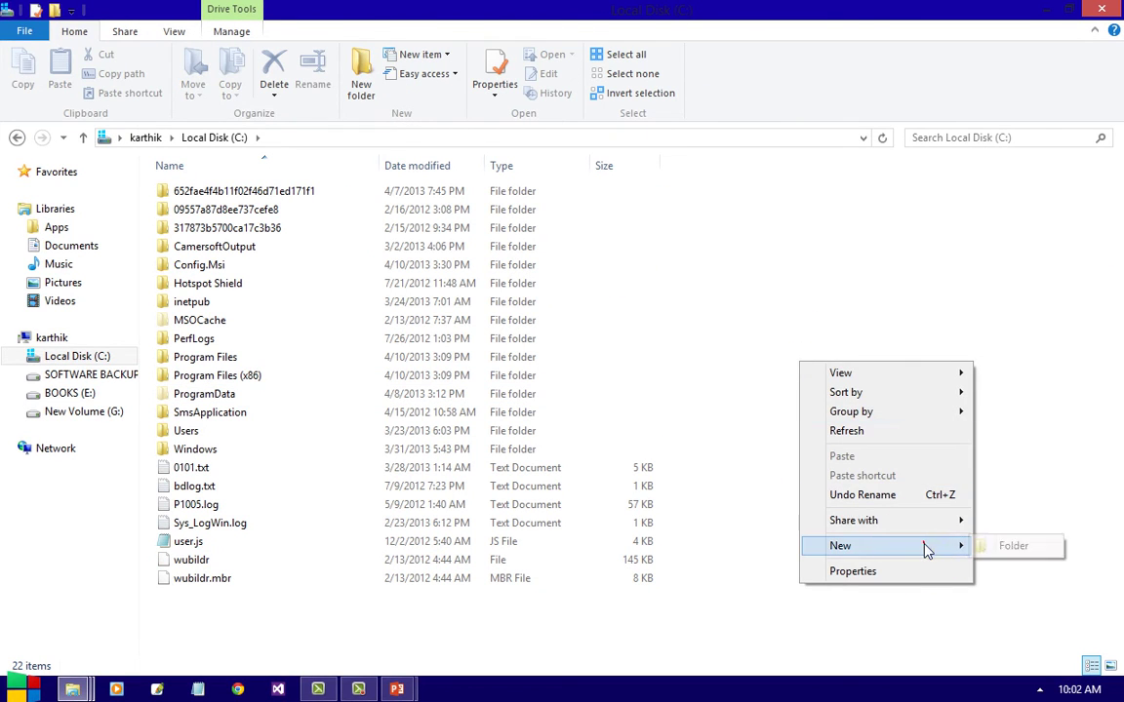
pyautogui.click(983, 548)
pyautogui.write('sam')
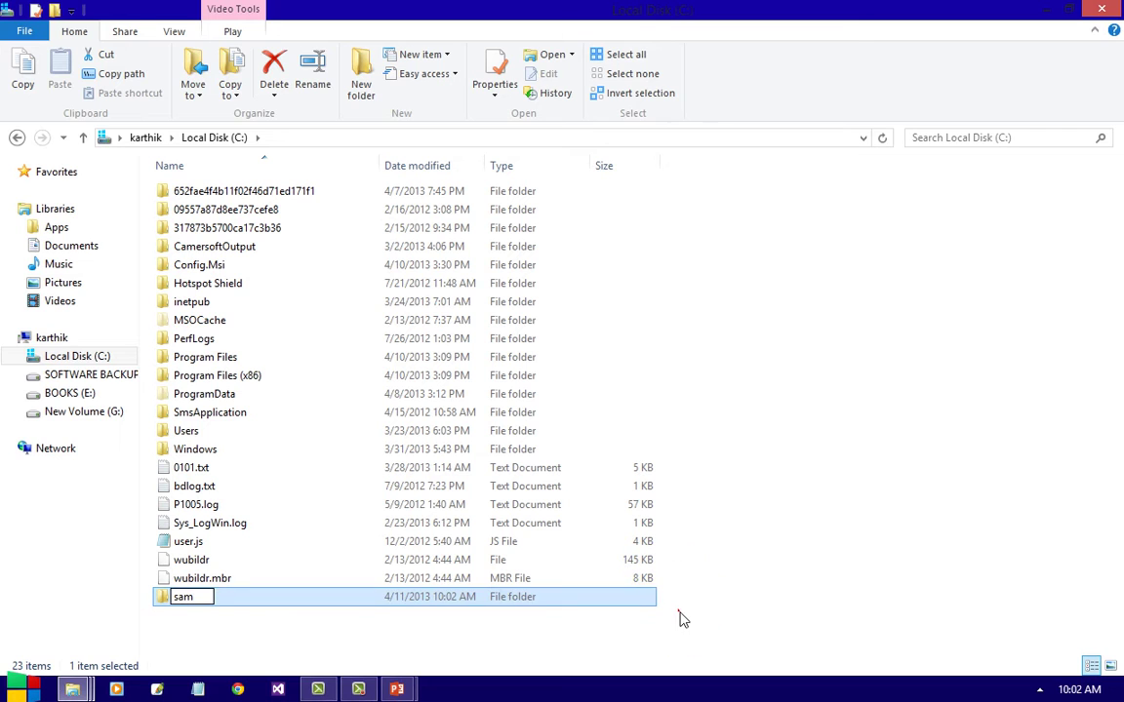
pyautogui.click(677, 612)
# - Open the sam folder's properties and examine its name, location and size
pyautogui.click(218, 600)
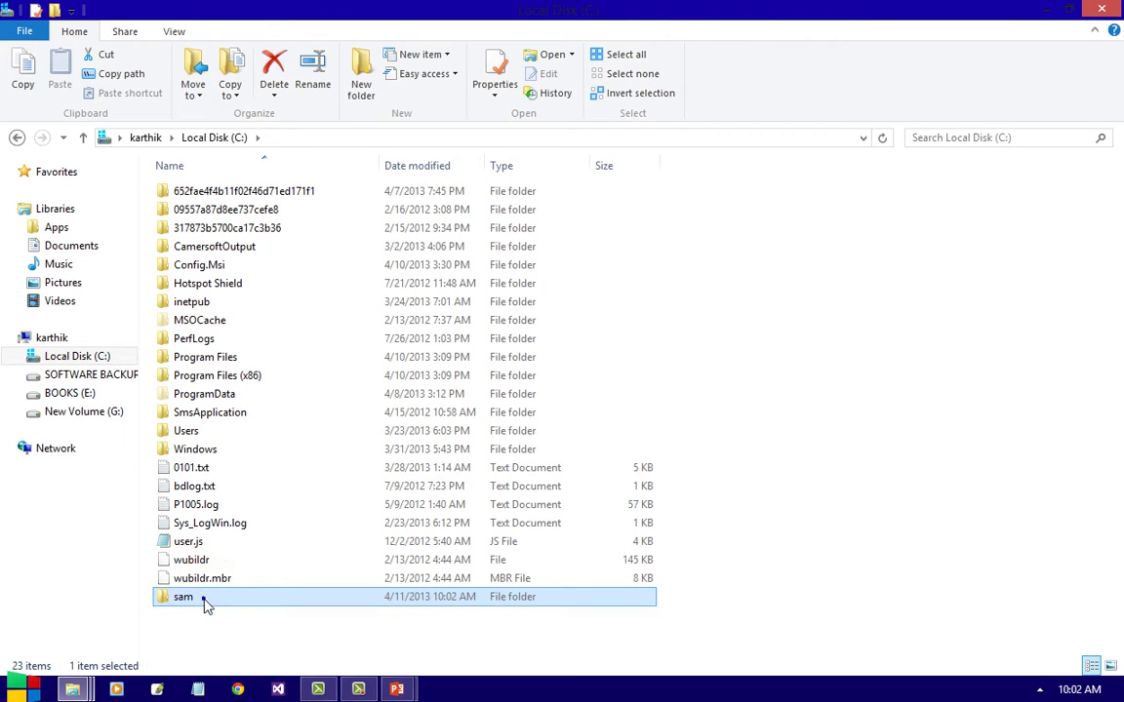
pyautogui.rightClick(206, 603)
pyautogui.click(238, 590)
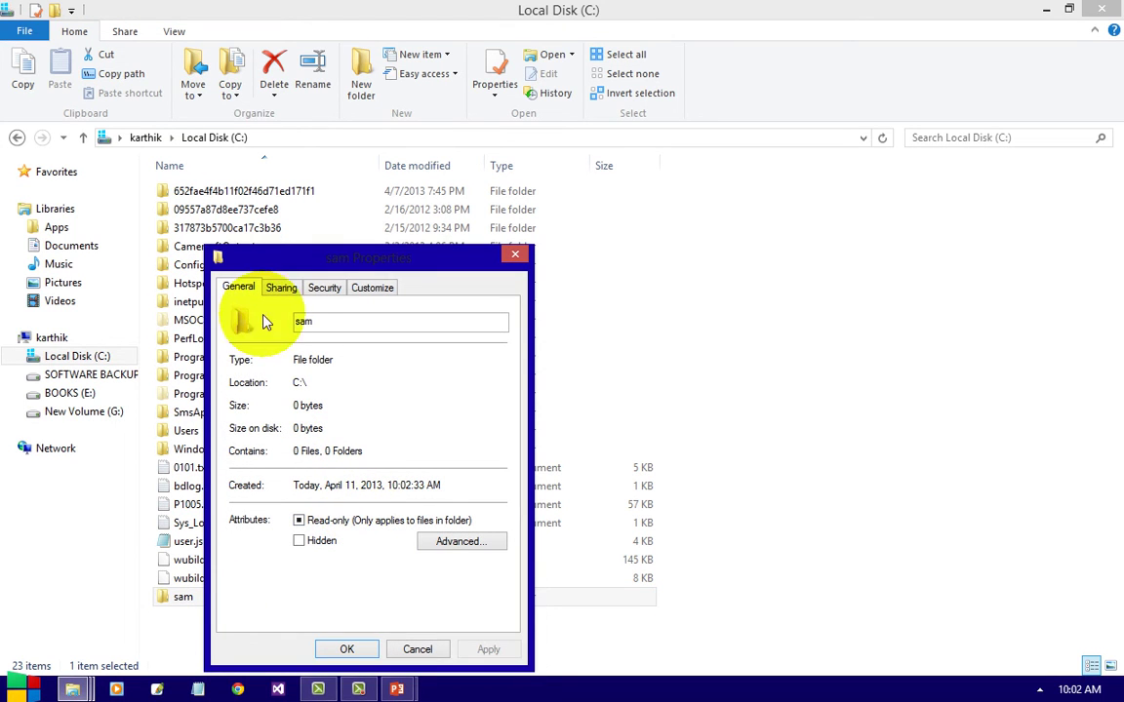
pyautogui.moveTo(293, 257); pyautogui.dragTo(317, 97)
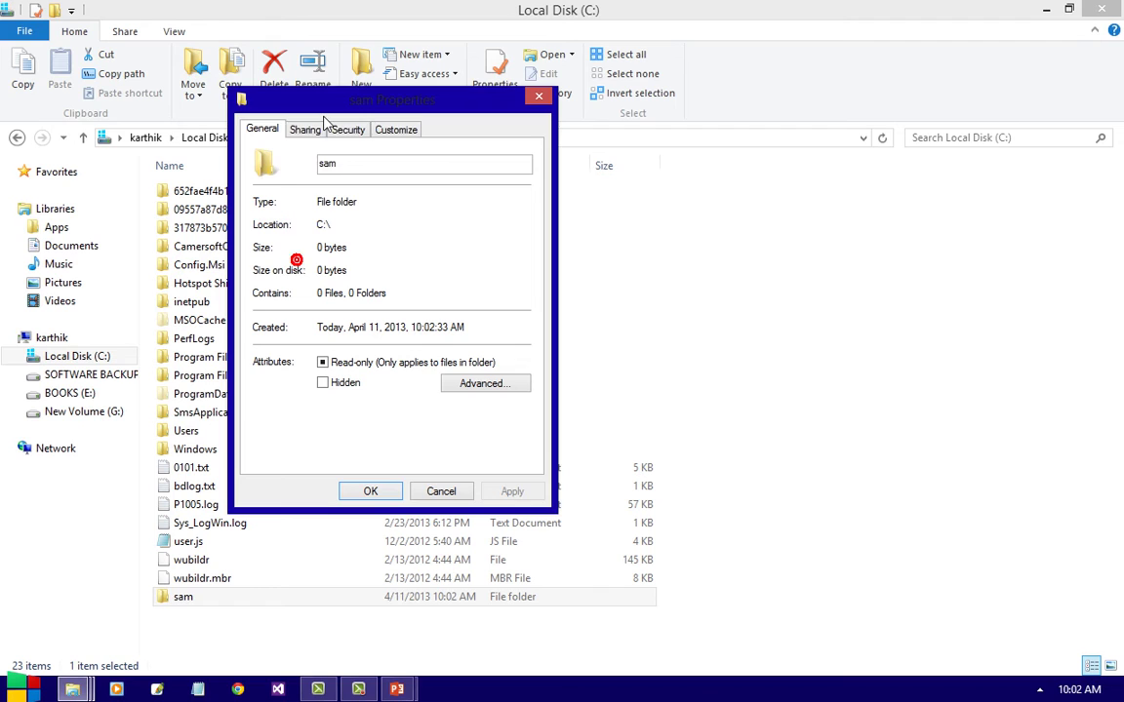
pyautogui.moveTo(346, 163); pyautogui.dragTo(311, 165)
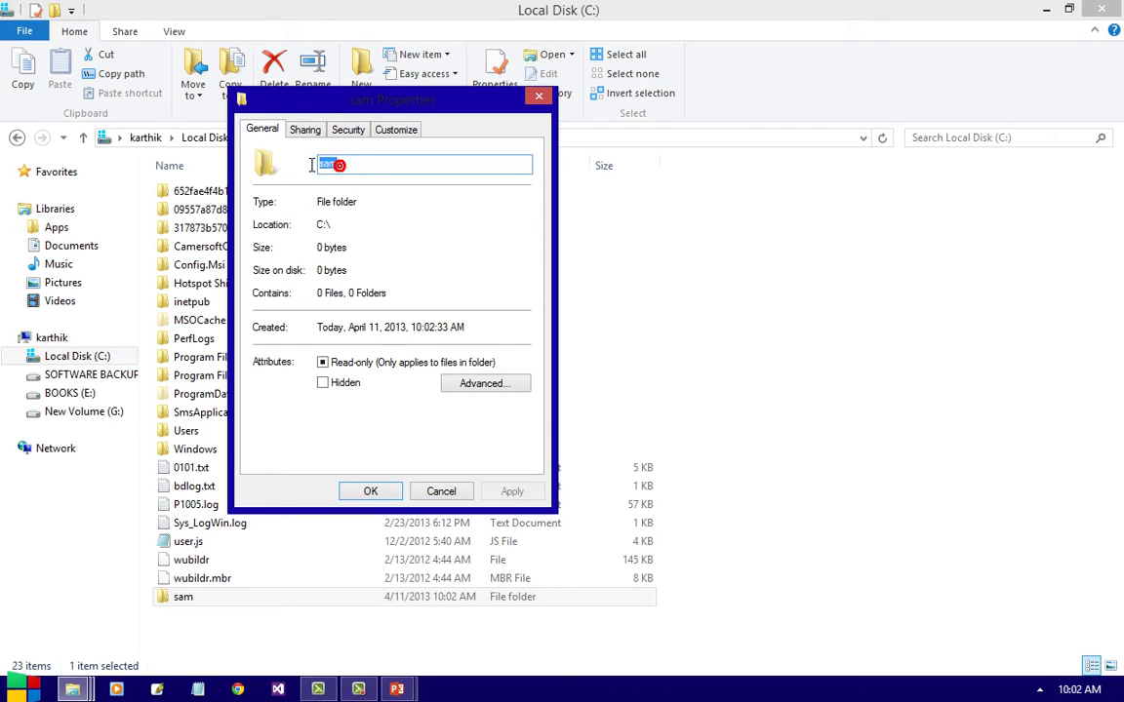
pyautogui.click(317, 225)
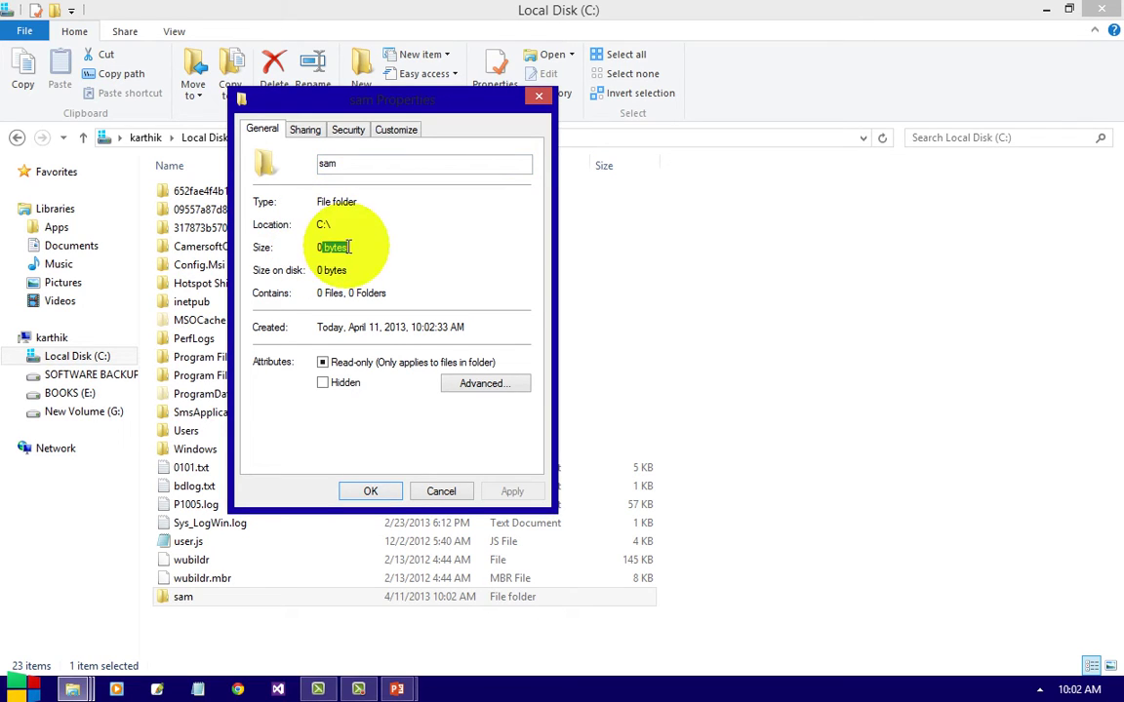
# - Apply the Read-only attribute to the sam folder and close its properties
pyautogui.click(324, 369)
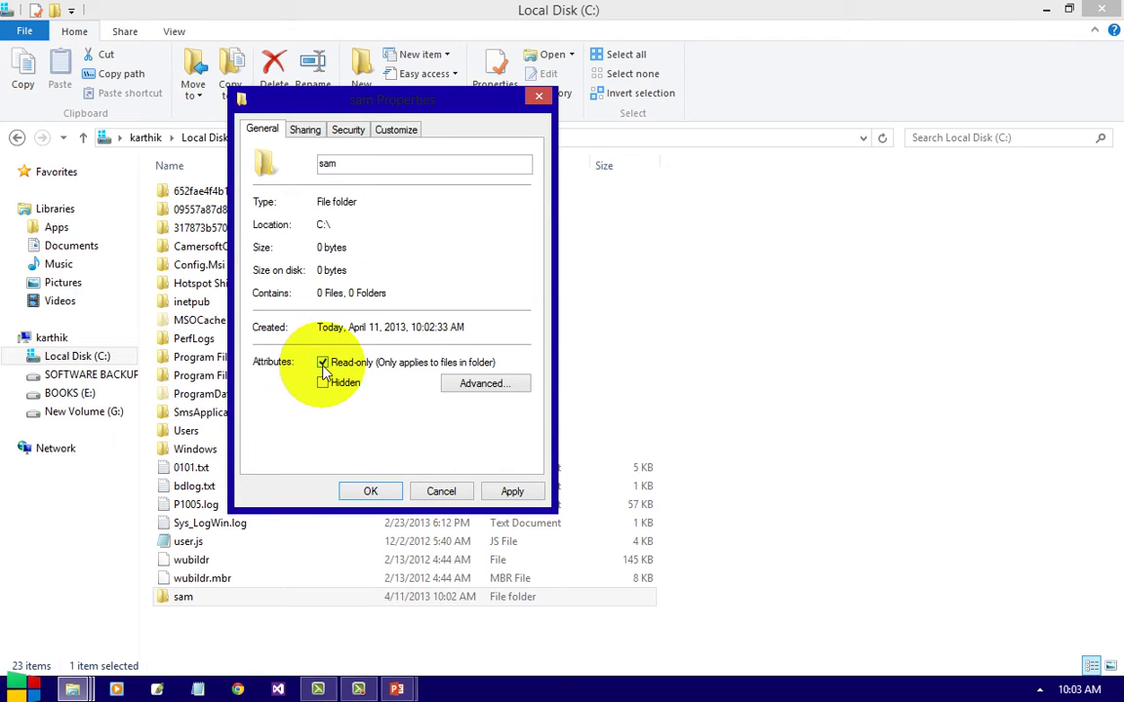
pyautogui.click(536, 494)
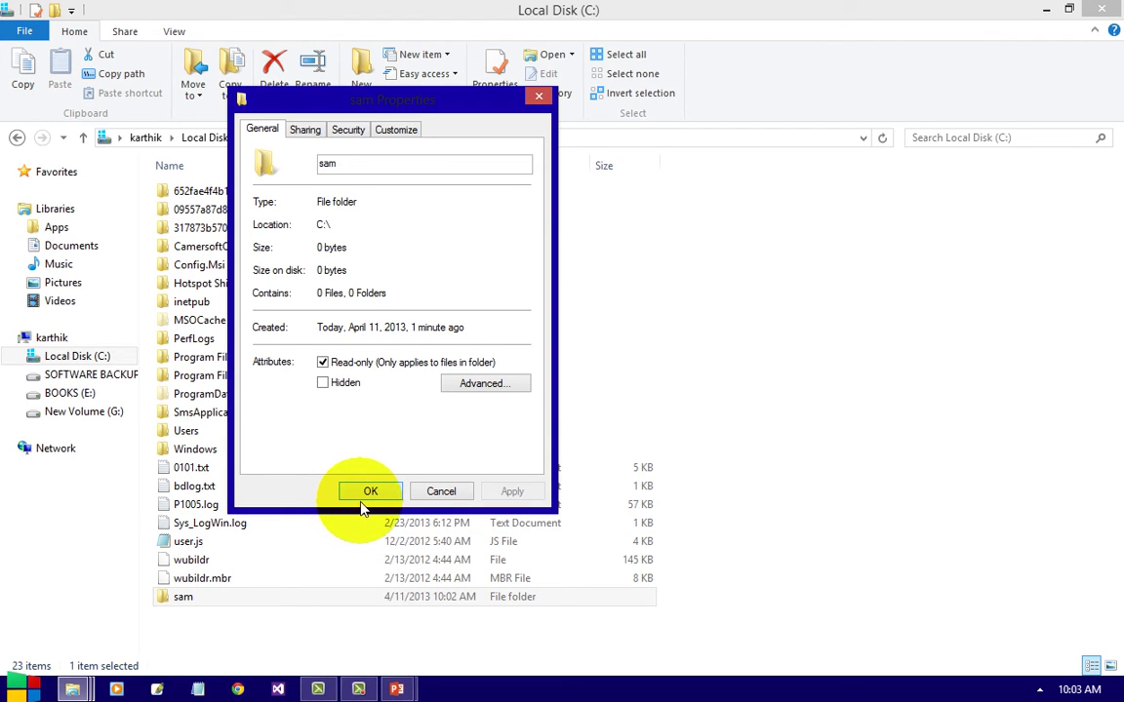
pyautogui.click(370, 492)
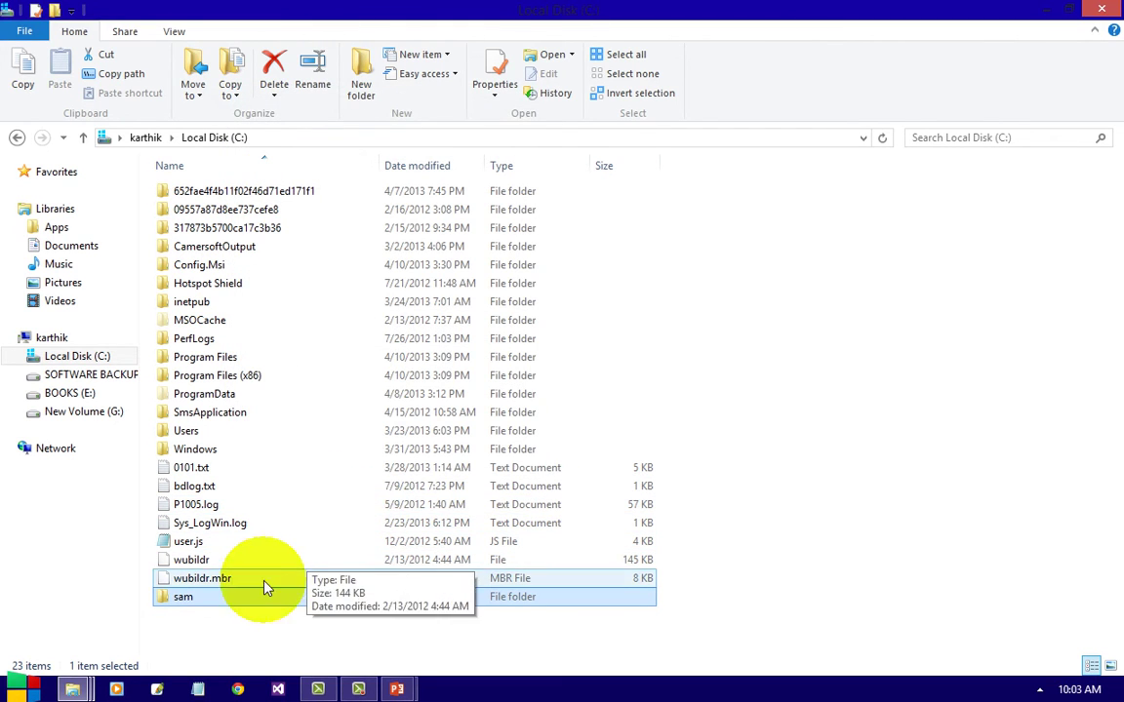
# - Reopen the sam folder's properties, apply the Read-only attribute again and accept the settings
pyautogui.click(185, 597)
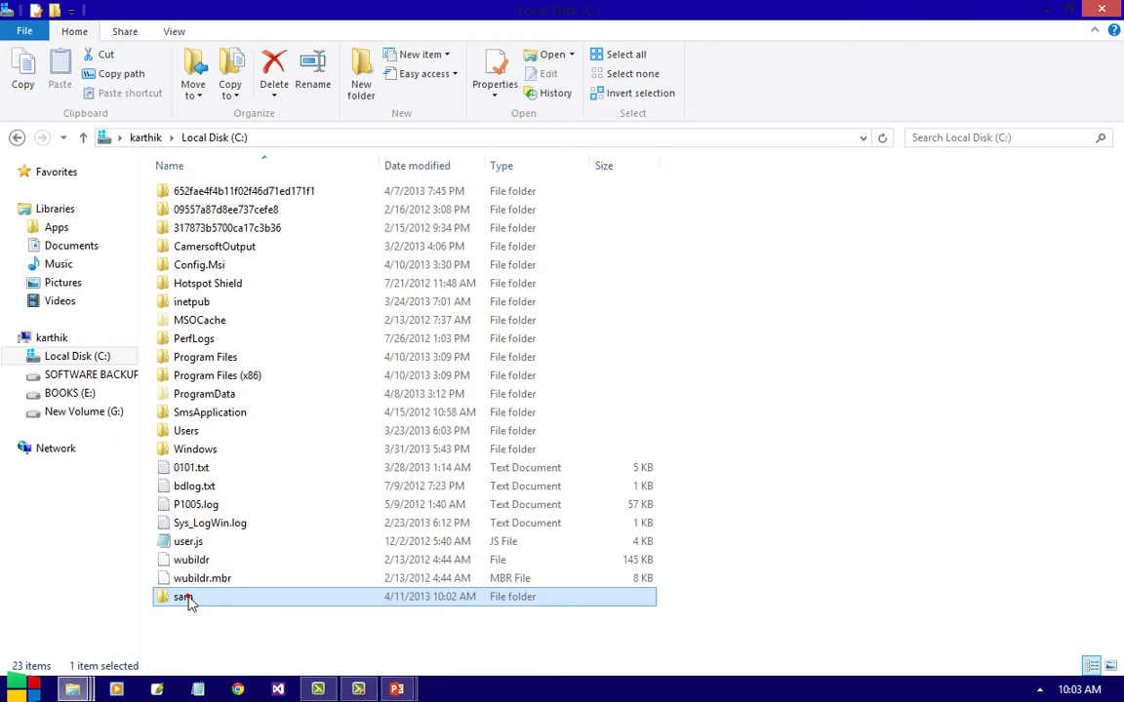
pyautogui.click(170, 602)
pyautogui.rightClick(170, 602)
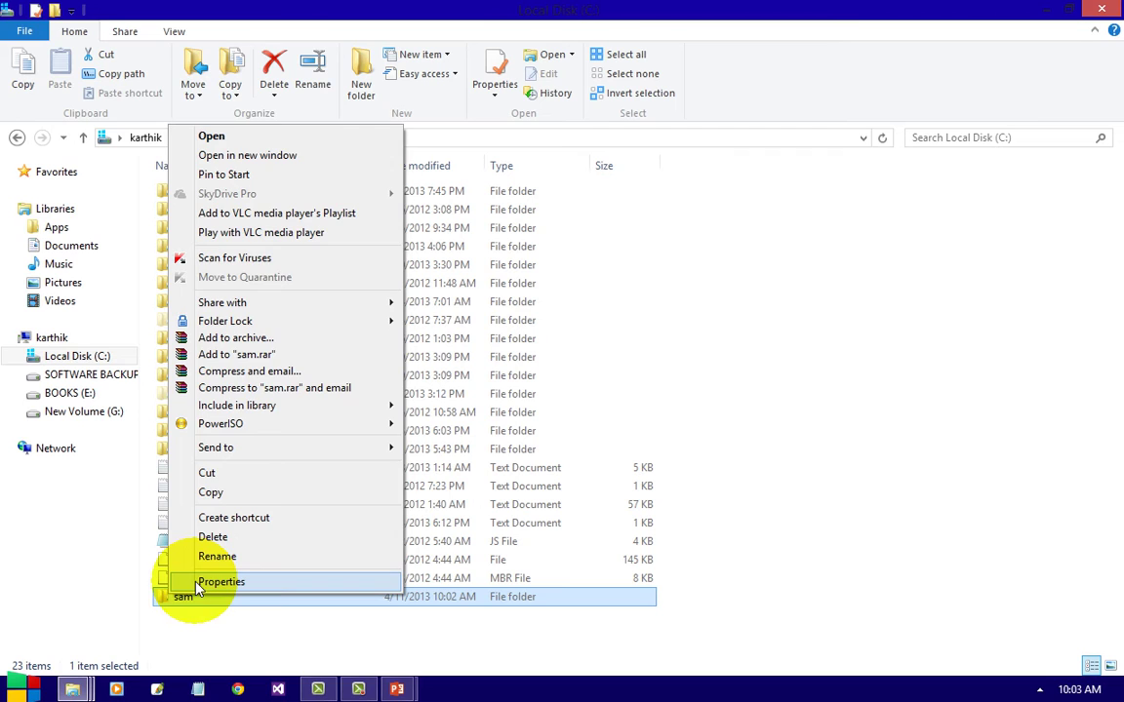
pyautogui.click(200, 582)
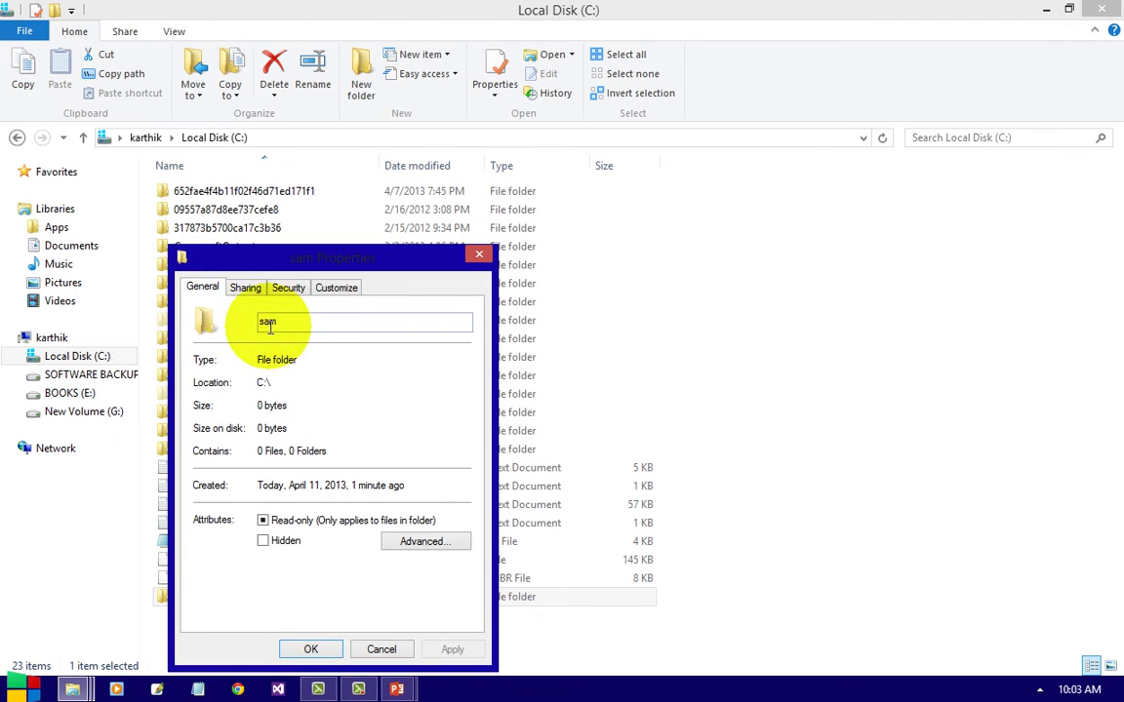
pyautogui.click(321, 324)
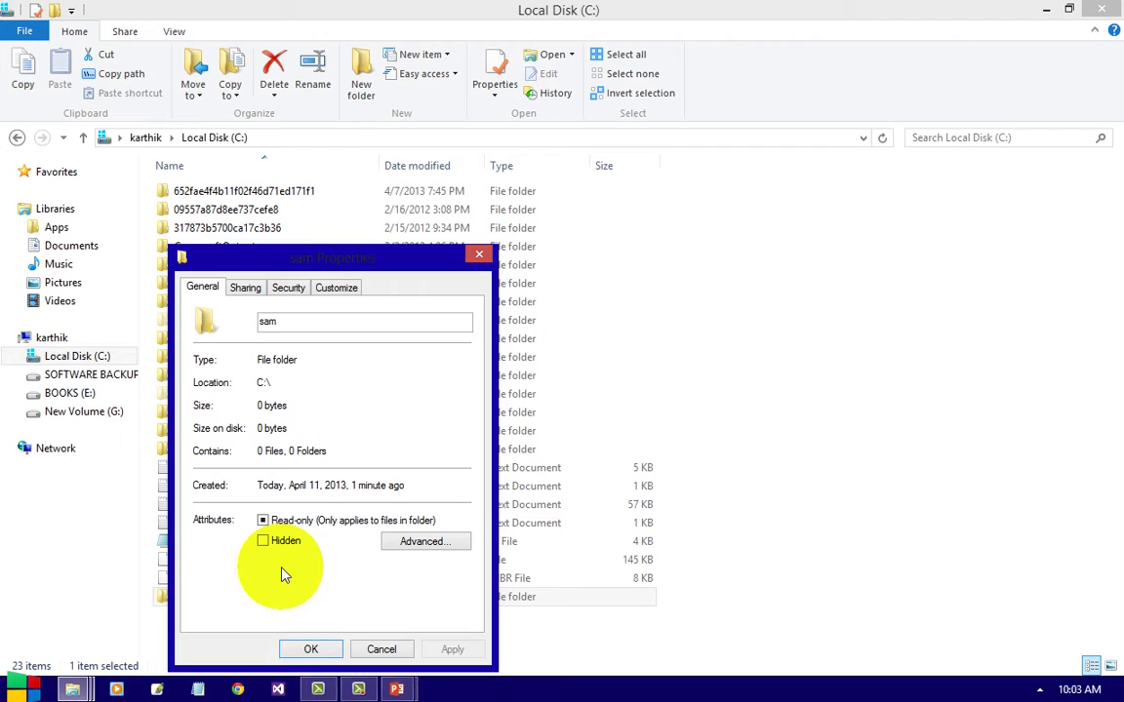
pyautogui.click(261, 522)
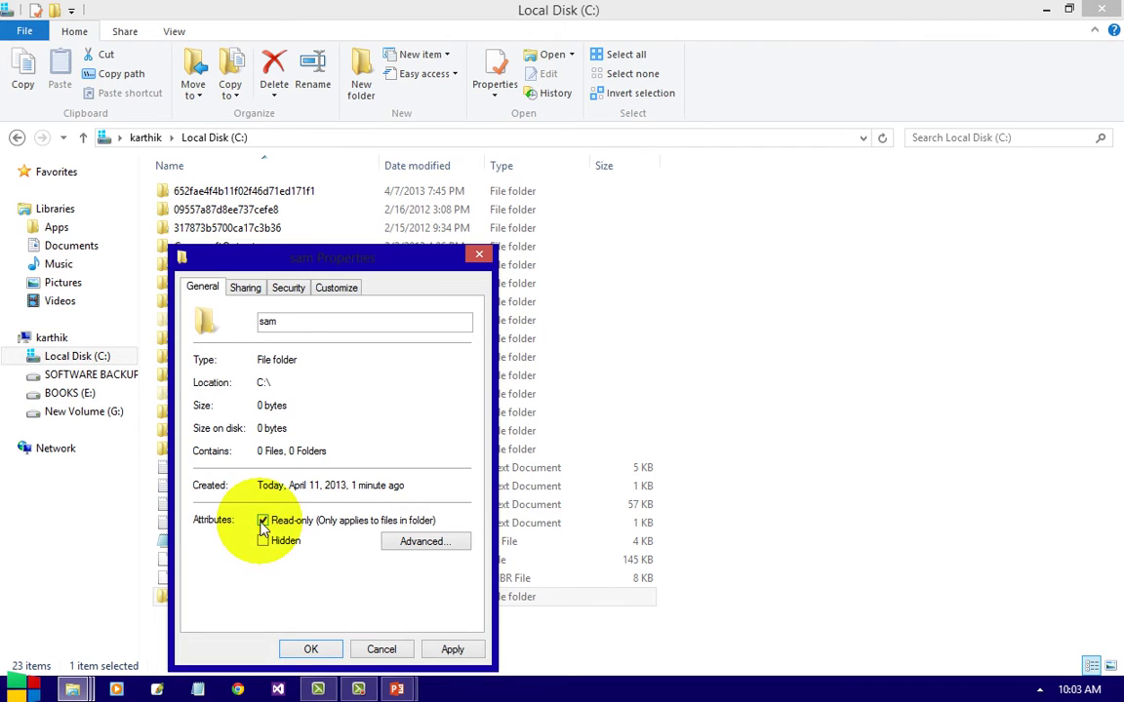
pyautogui.click(452, 650)
pyautogui.click(311, 649)
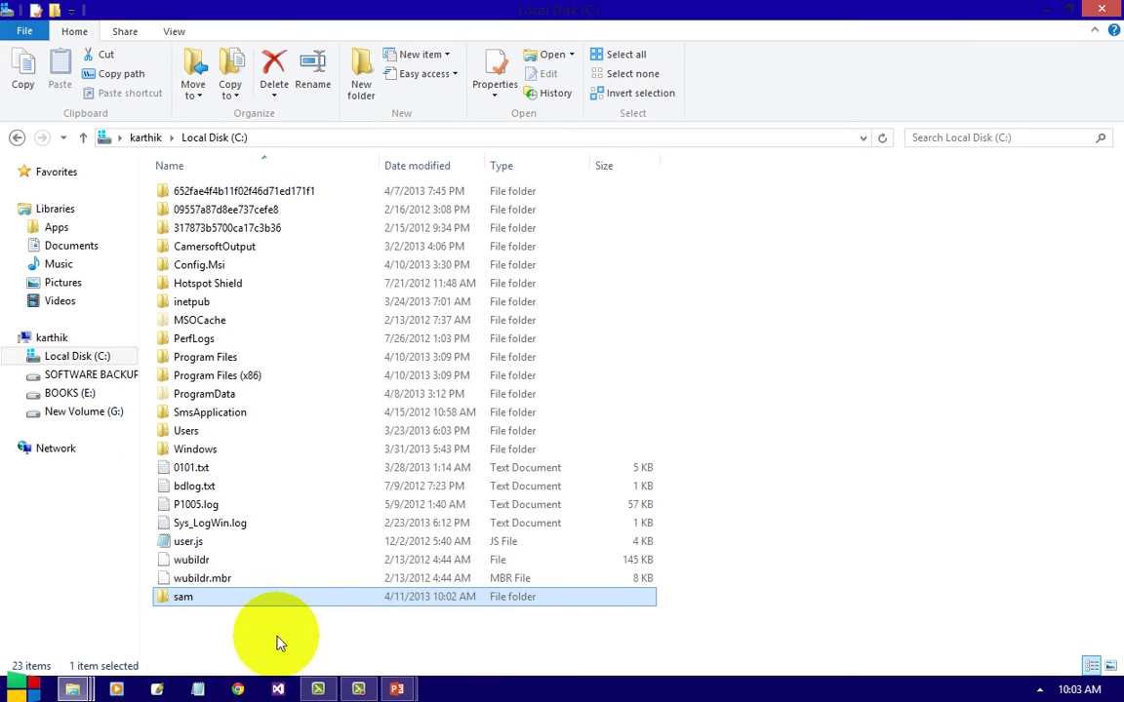
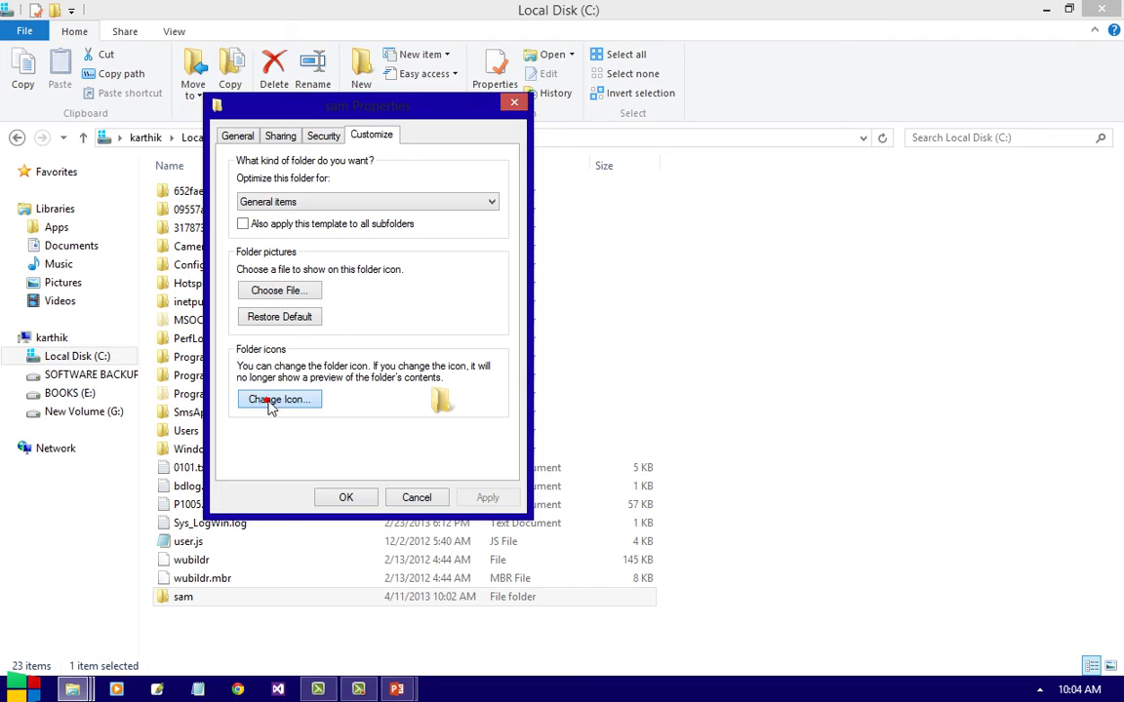
# - Change the sam folder's icon to the globe picture from SHELL32.dll and apply it
pyautogui.click(270, 401)
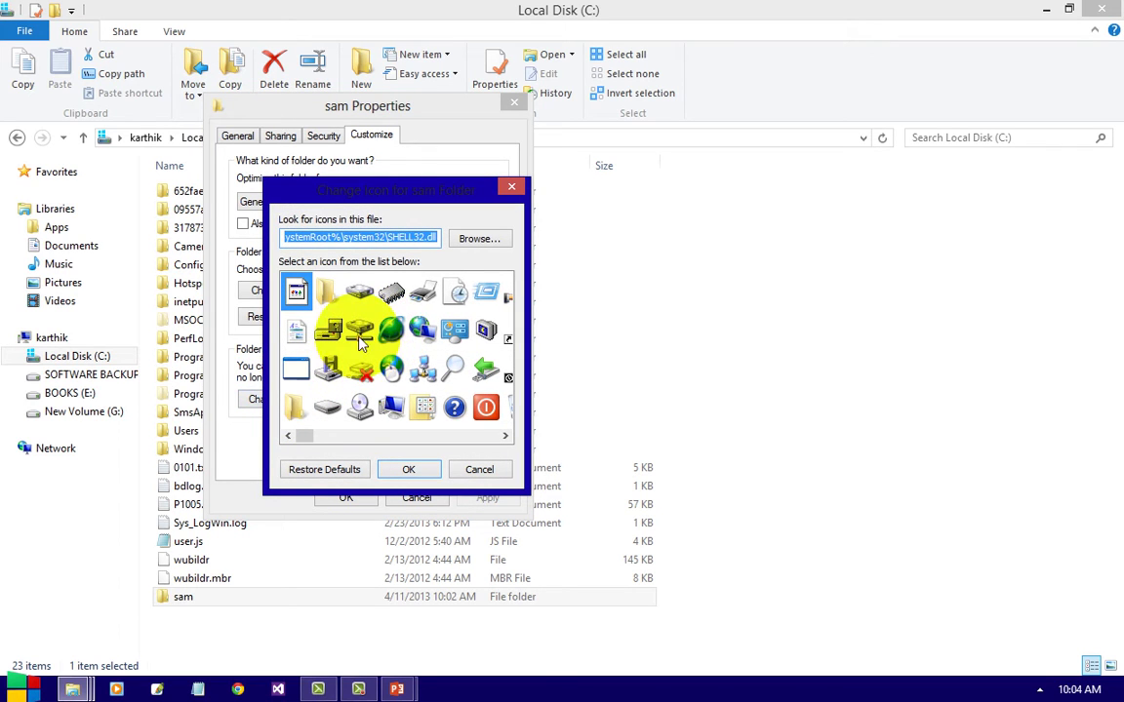
pyautogui.click(396, 332)
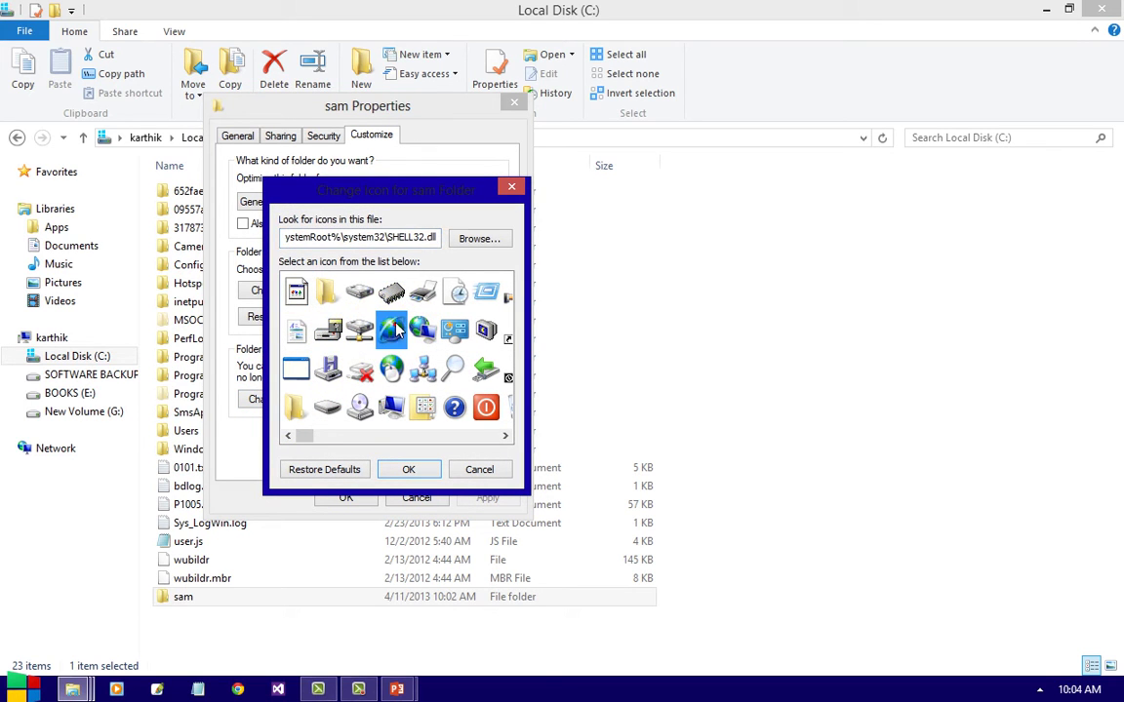
pyautogui.click(406, 469)
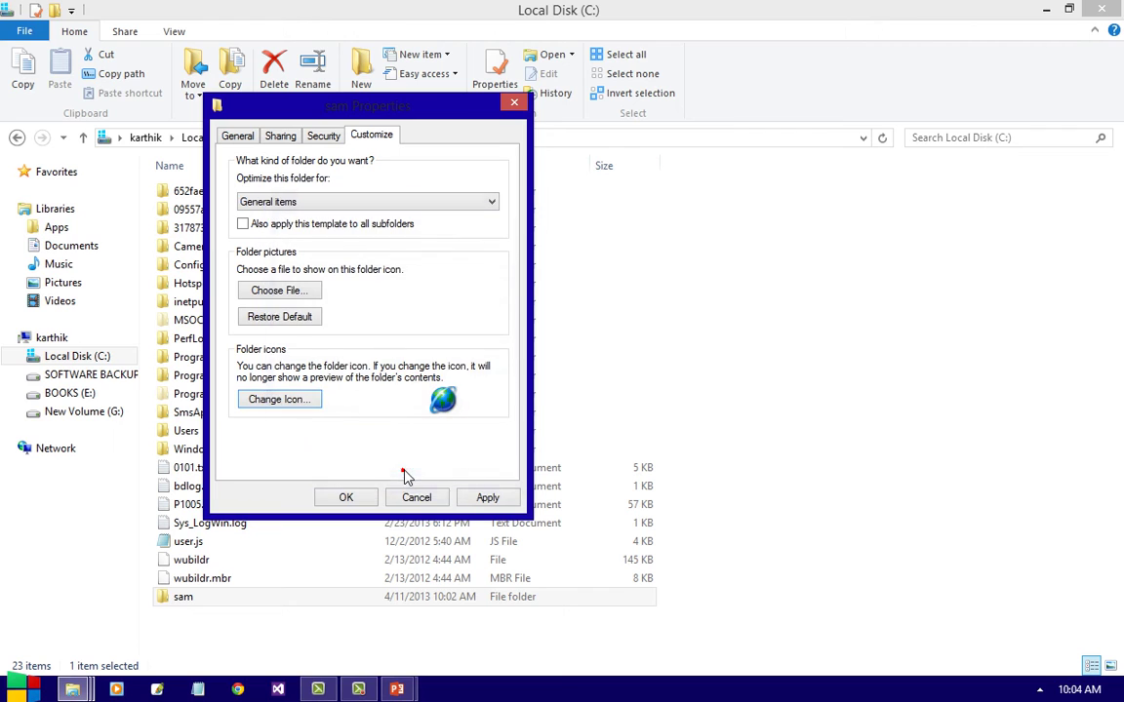
pyautogui.click(475, 497)
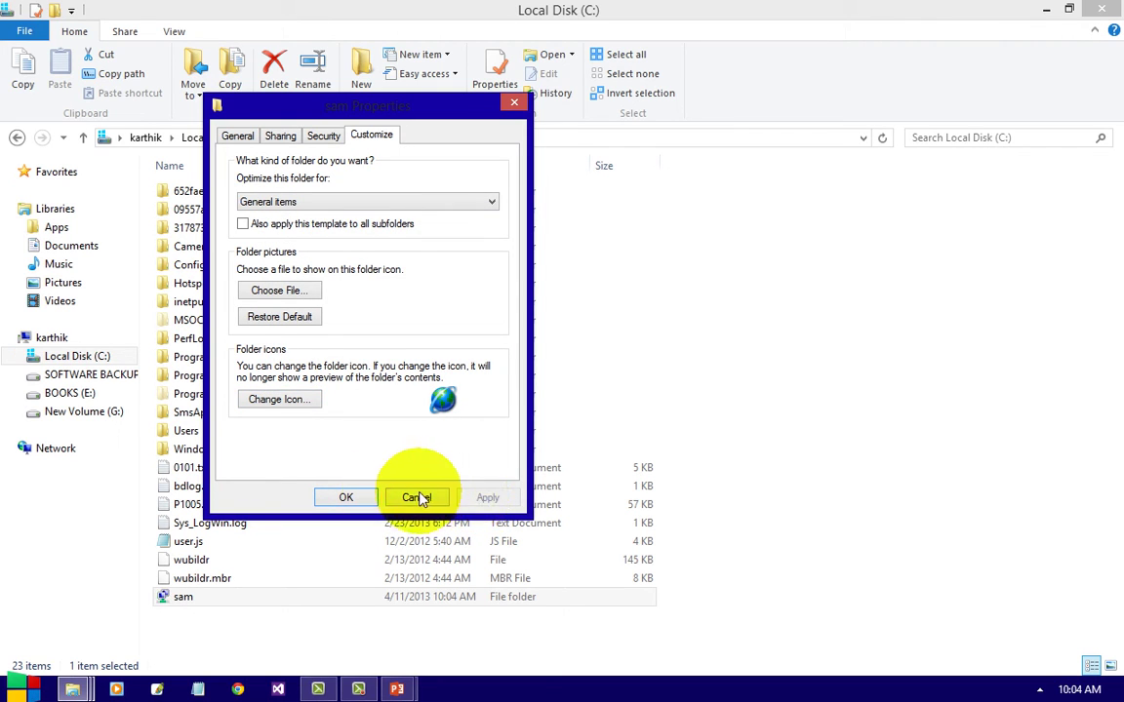
pyautogui.click(368, 499)
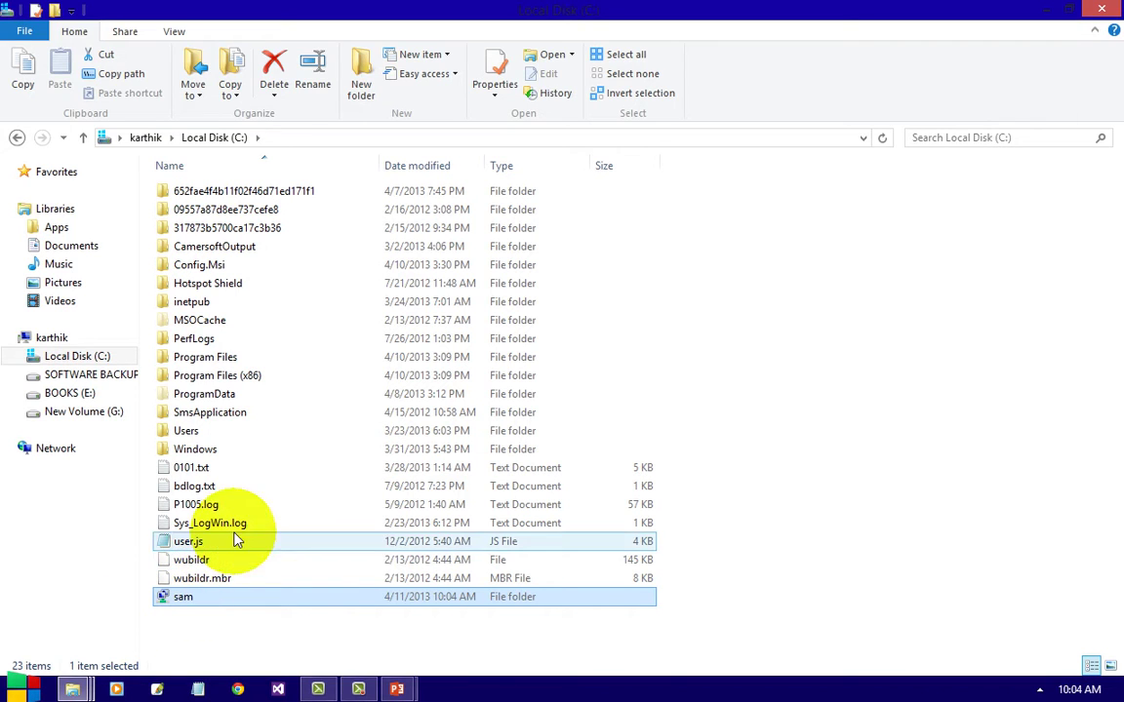
# - Display the C: drive's contents as extra large icons and create a new folder named student beside the sam folder
pyautogui.click(174, 32)
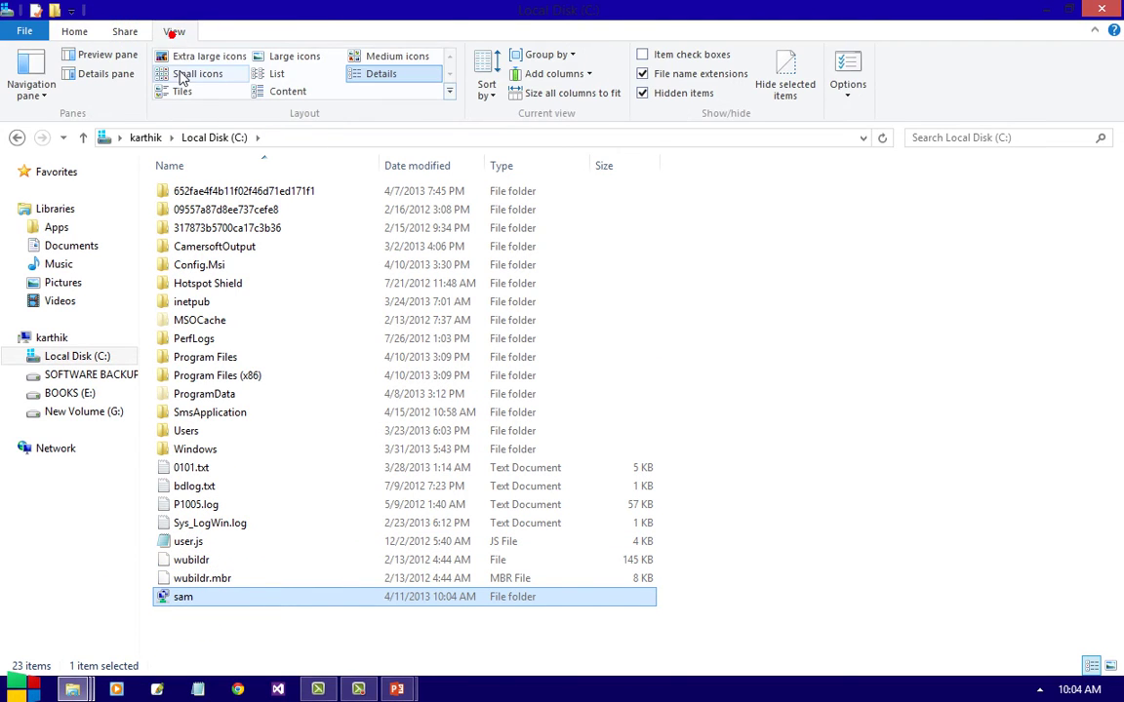
pyautogui.click(185, 56)
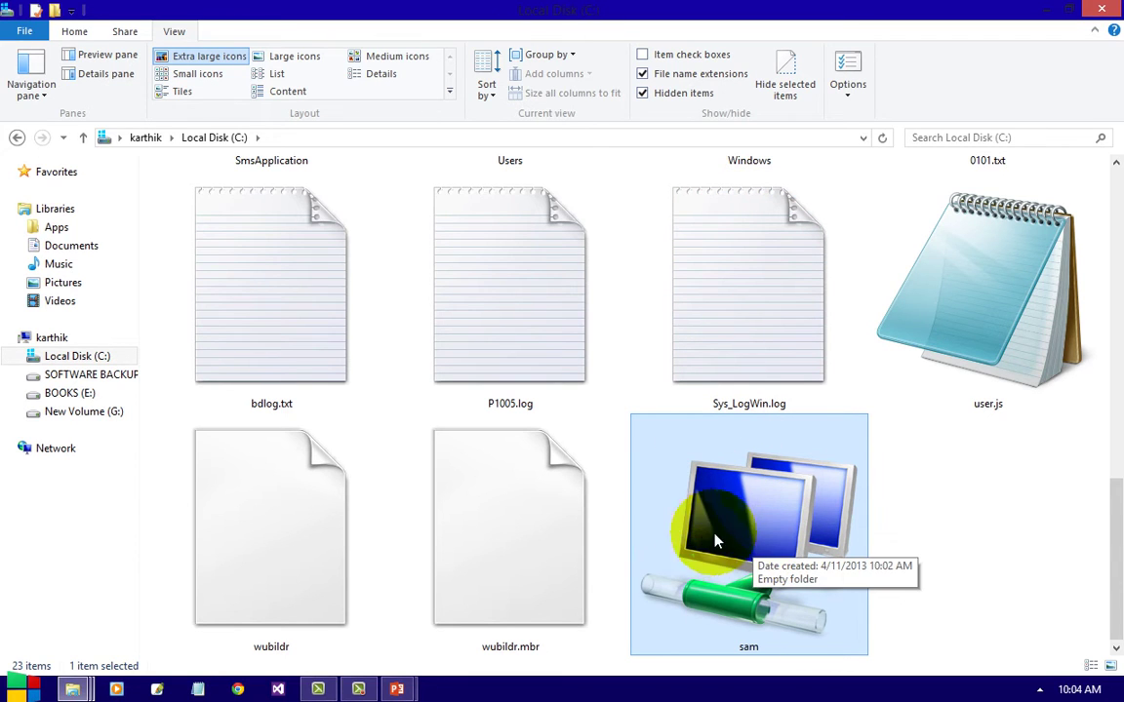
pyautogui.rightClick(952, 452)
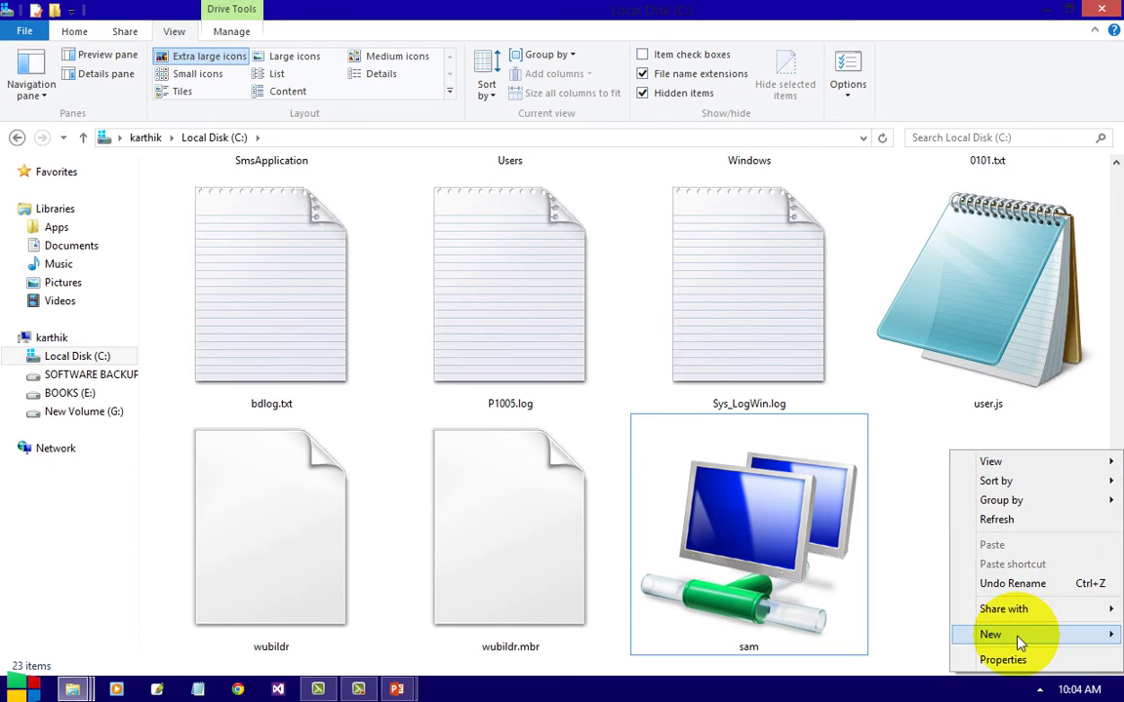
pyautogui.moveTo(1020, 641)
pyautogui.click(936, 638)
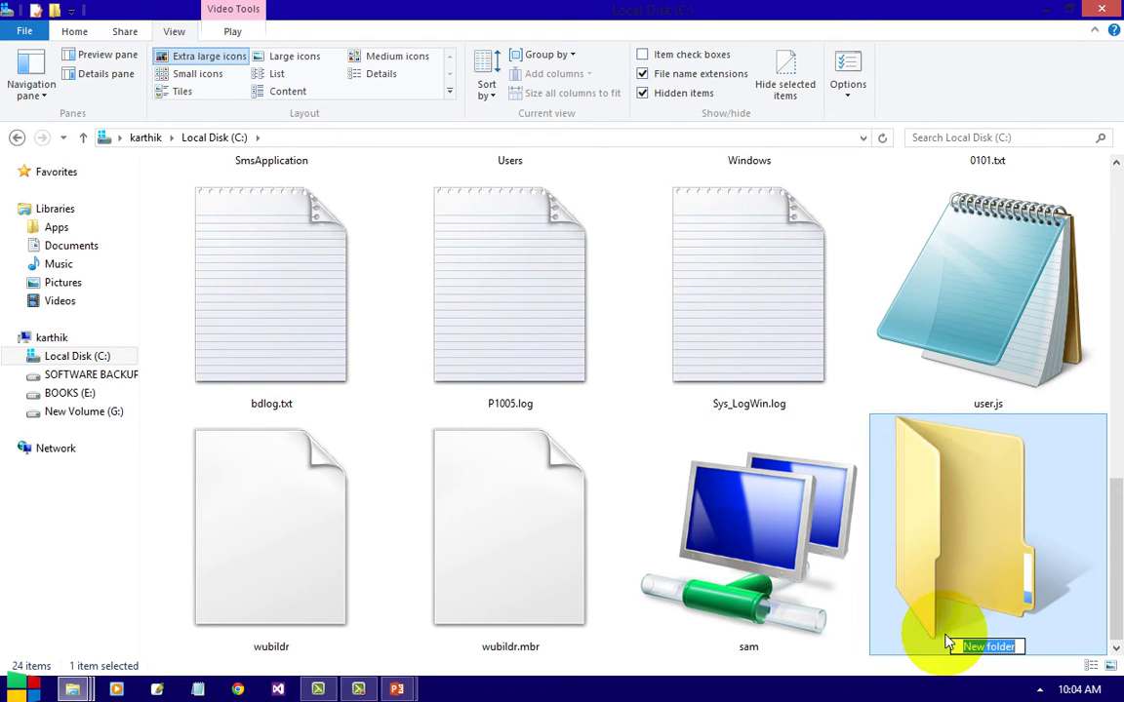
pyautogui.write('student')
pyautogui.click(1092, 377)
# - Change the student folder's icon to the red power symbol from SHELL32.dll and accept its properties
pyautogui.click(1034, 546)
pyautogui.rightClick(1015, 556)
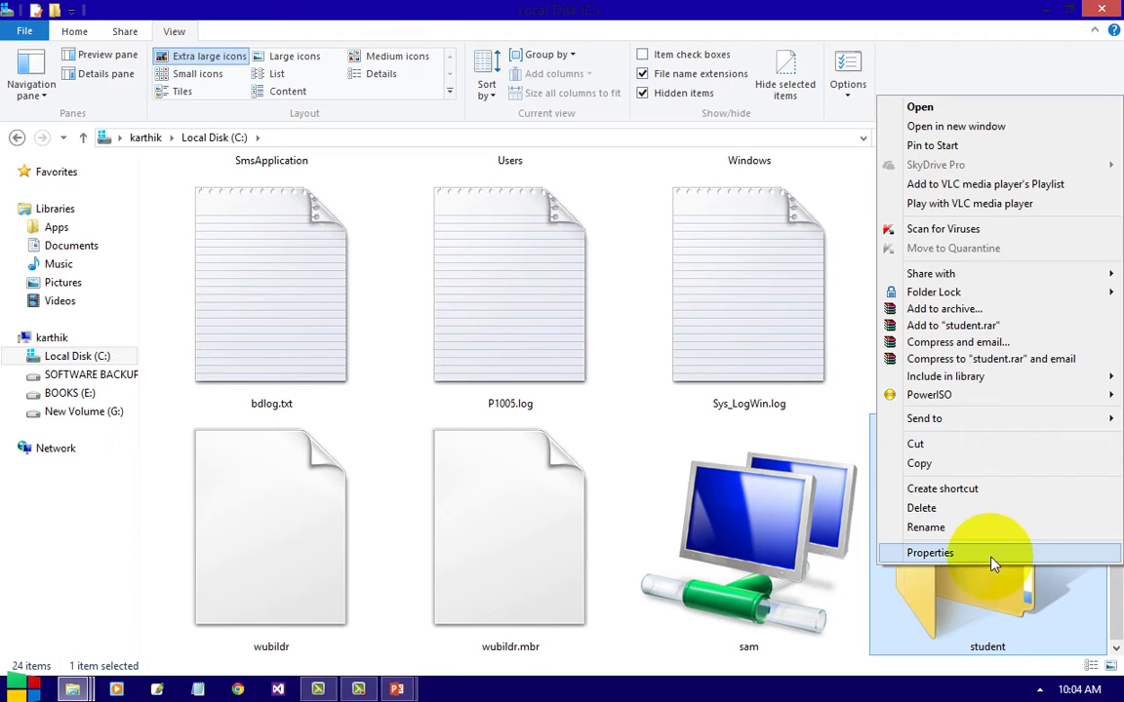
pyautogui.click(992, 563)
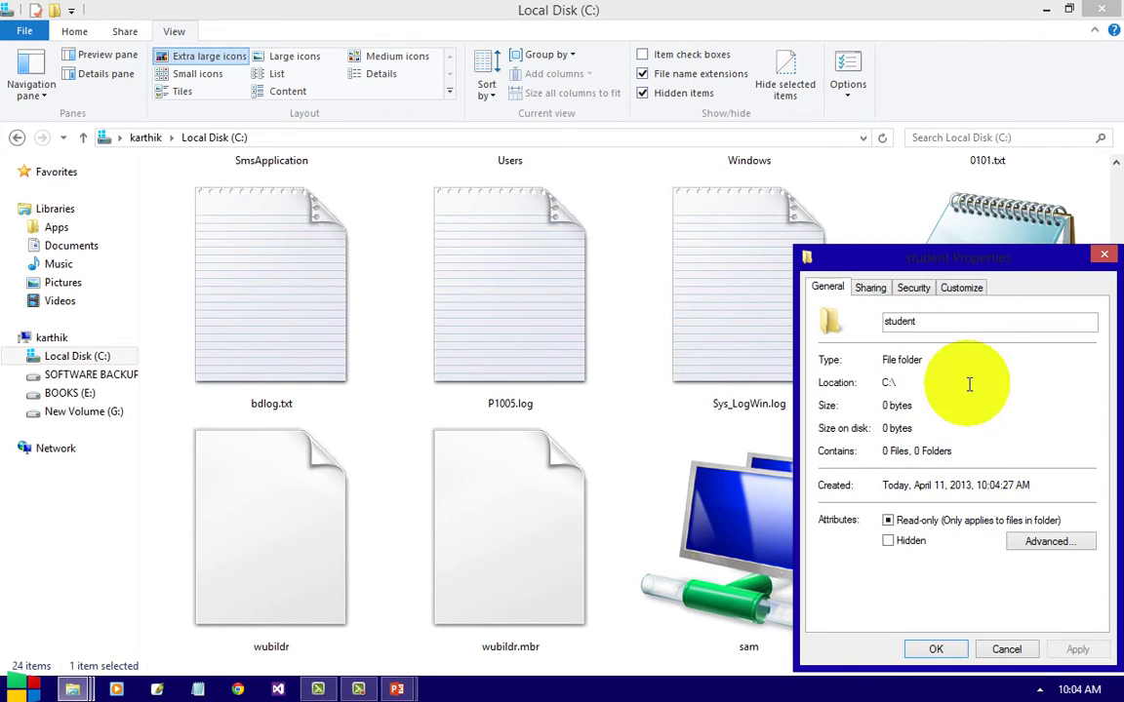
pyautogui.click(961, 288)
pyautogui.moveTo(956, 258); pyautogui.dragTo(786, 139)
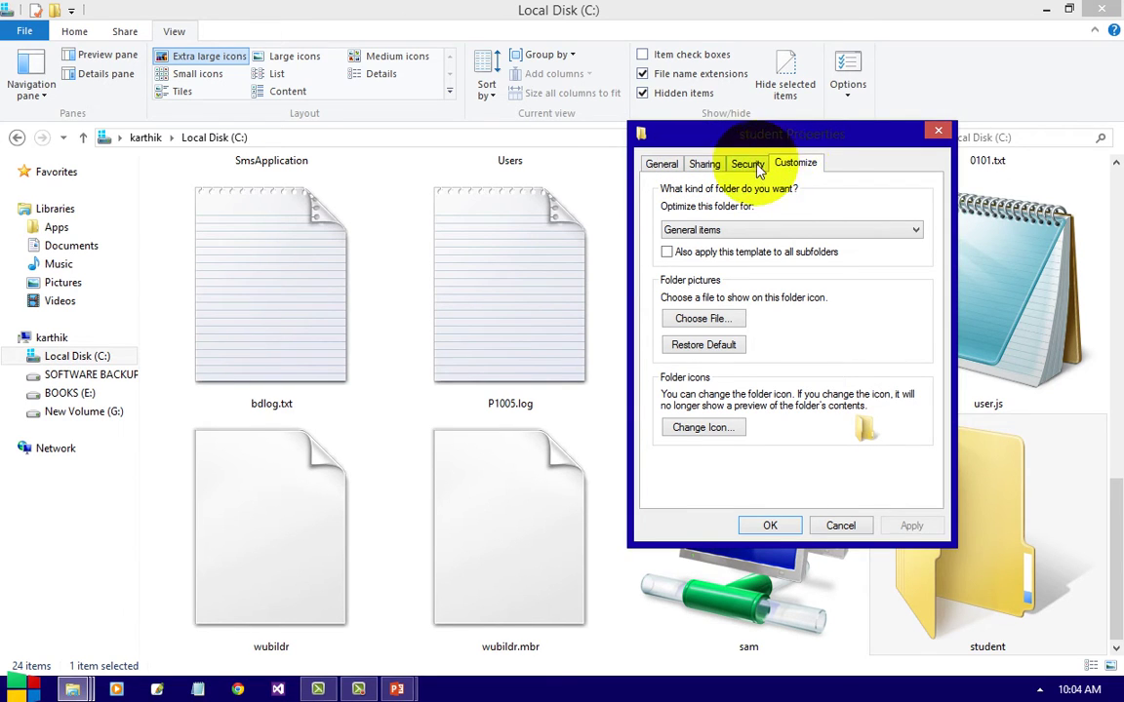
pyautogui.click(712, 435)
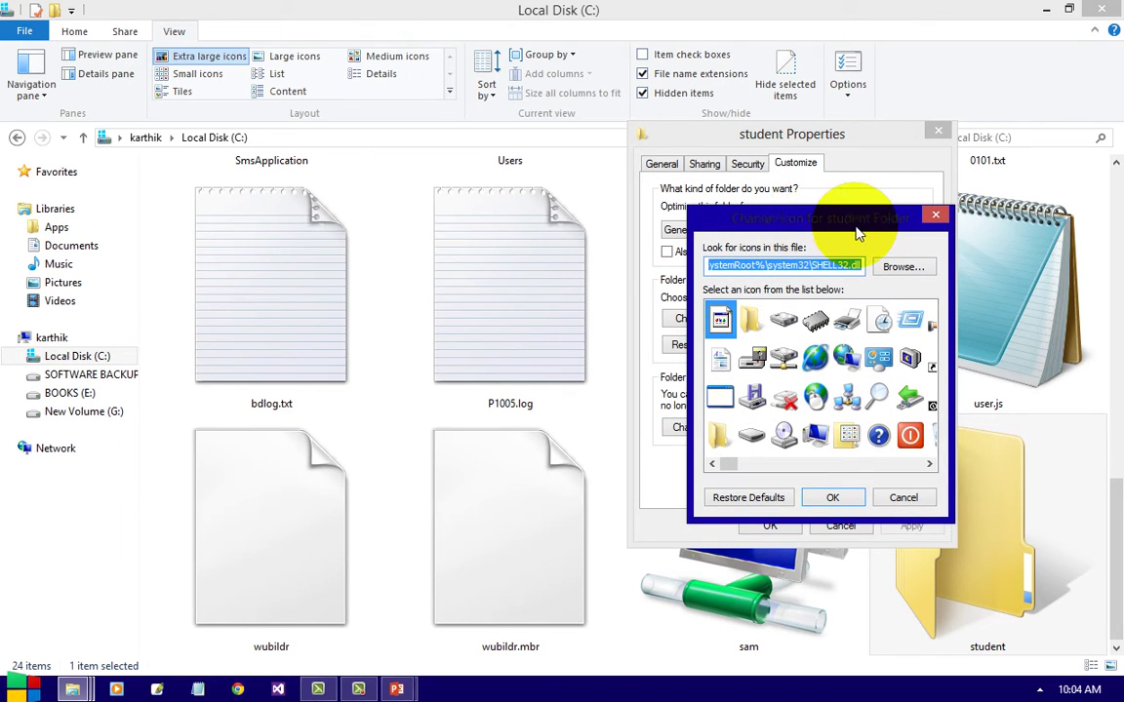
pyautogui.click(815, 324)
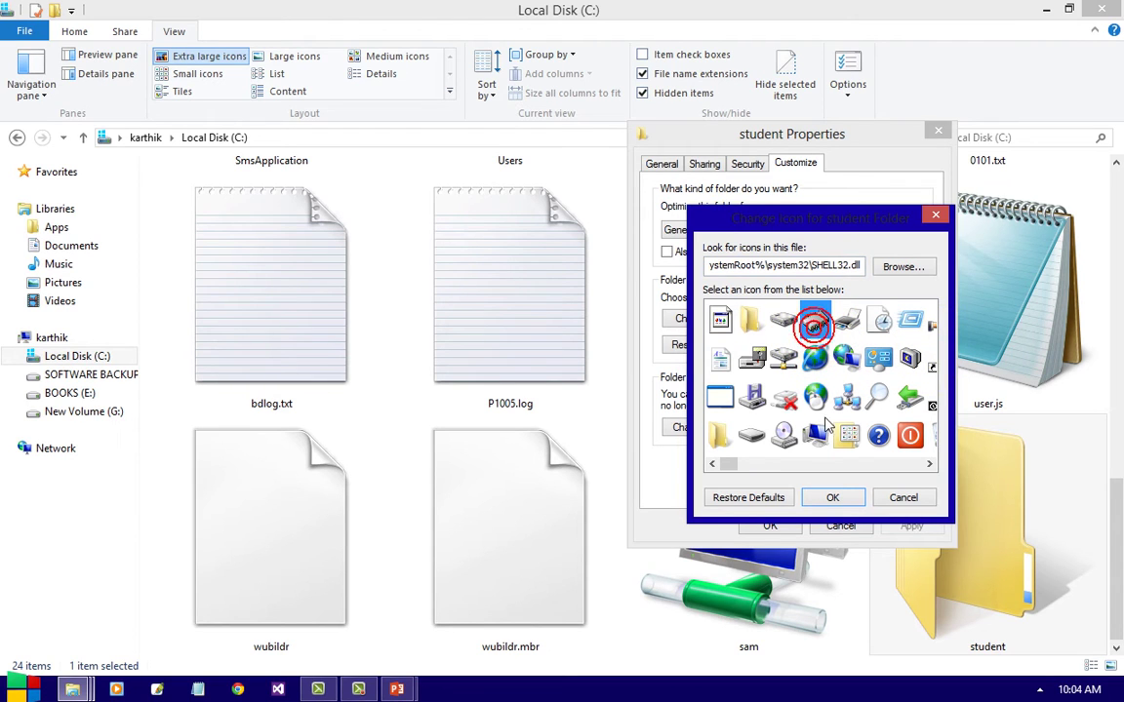
pyautogui.click(913, 439)
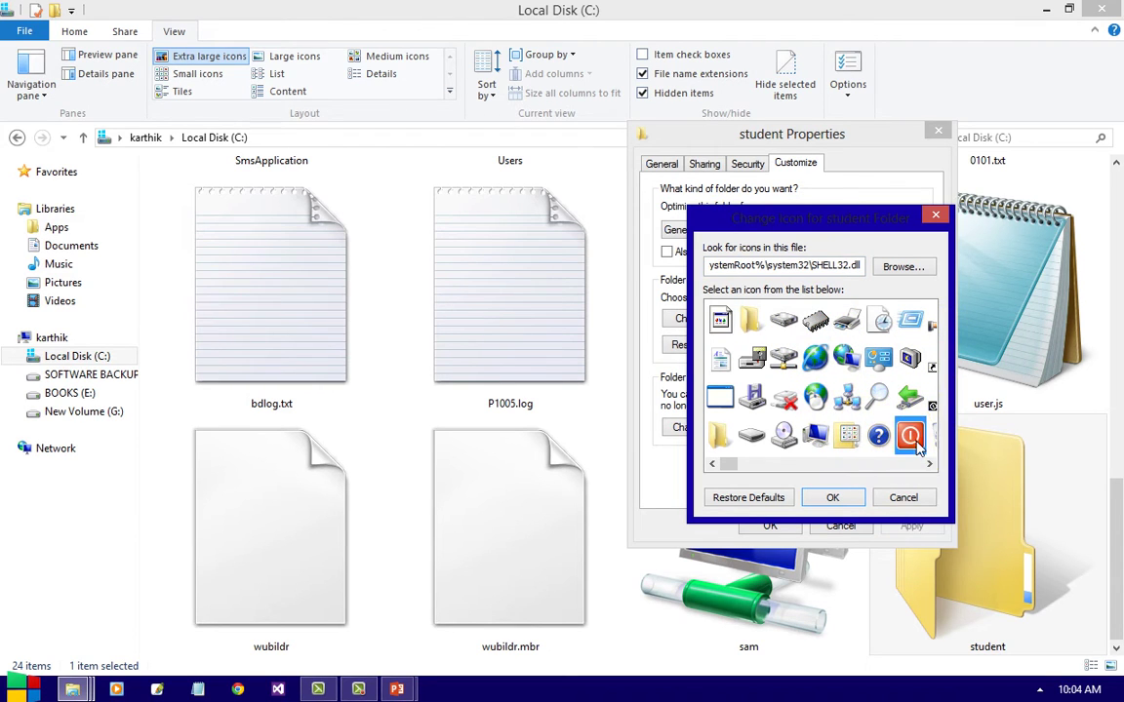
pyautogui.click(834, 498)
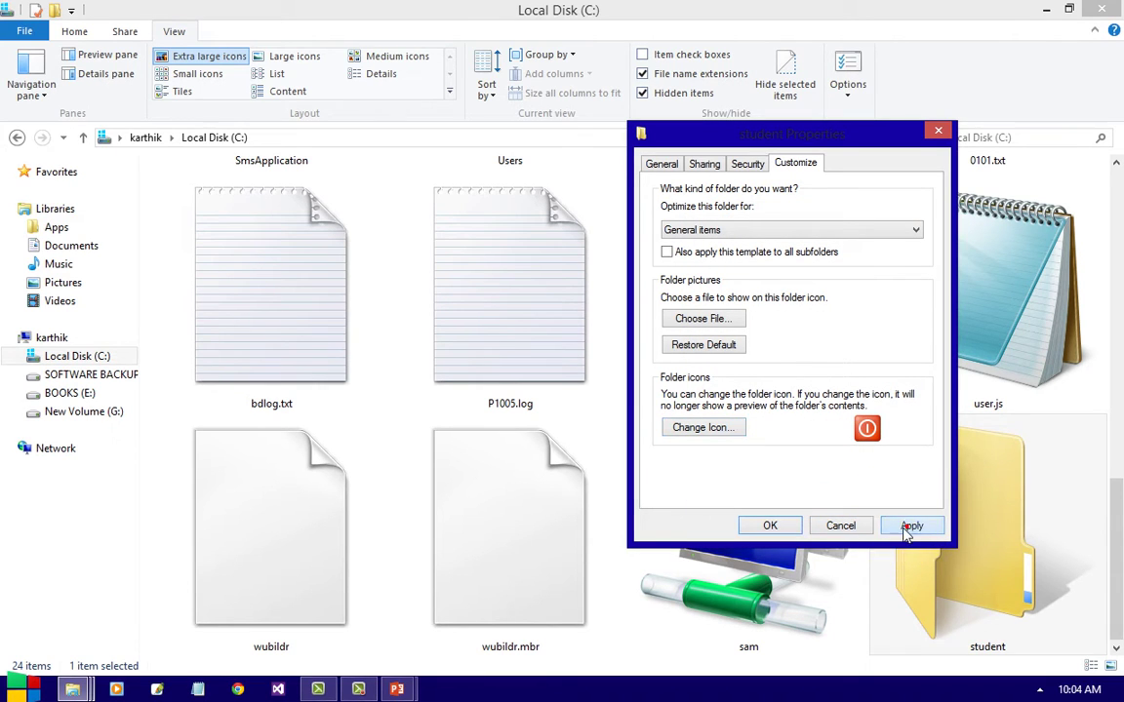
pyautogui.click(770, 526)
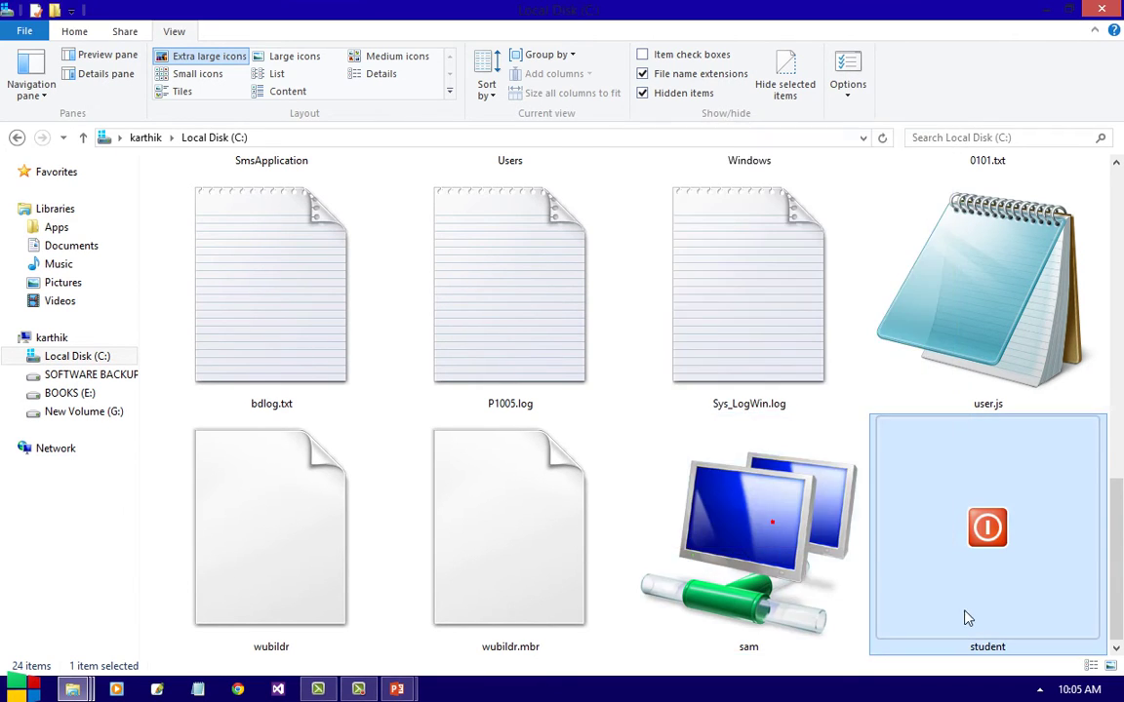
pyautogui.click(970, 591)
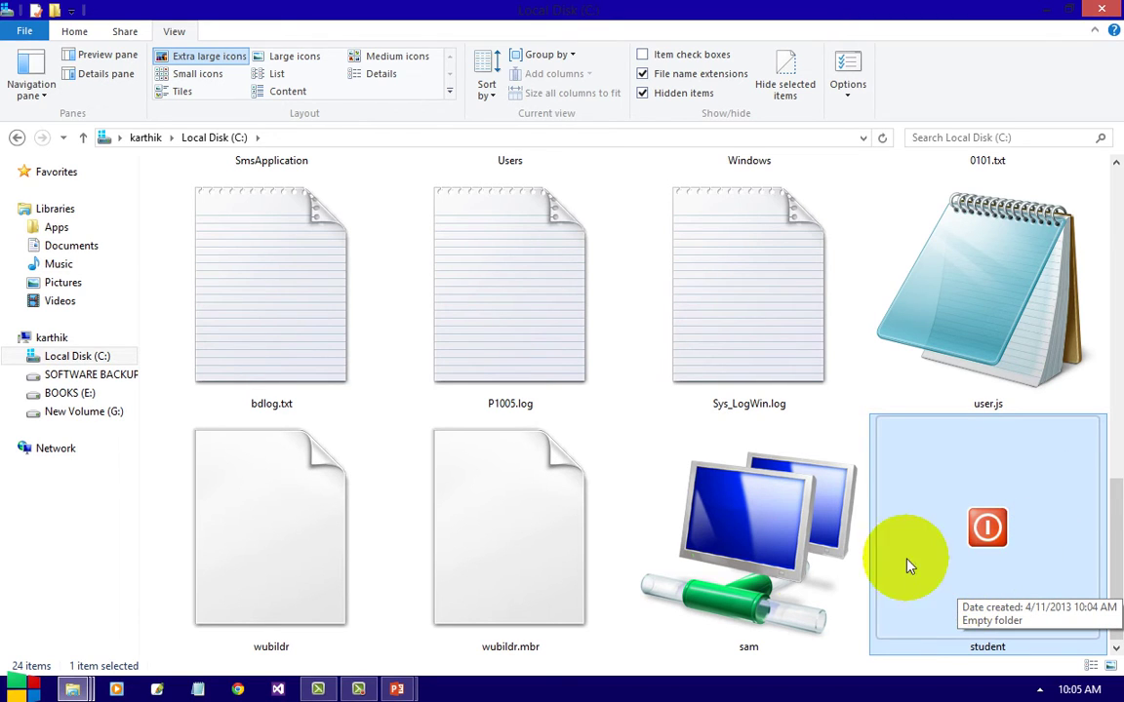
# - Apply the Hidden attribute to the sam folder, including its subfolders and files, and accept its properties
pyautogui.click(790, 574)
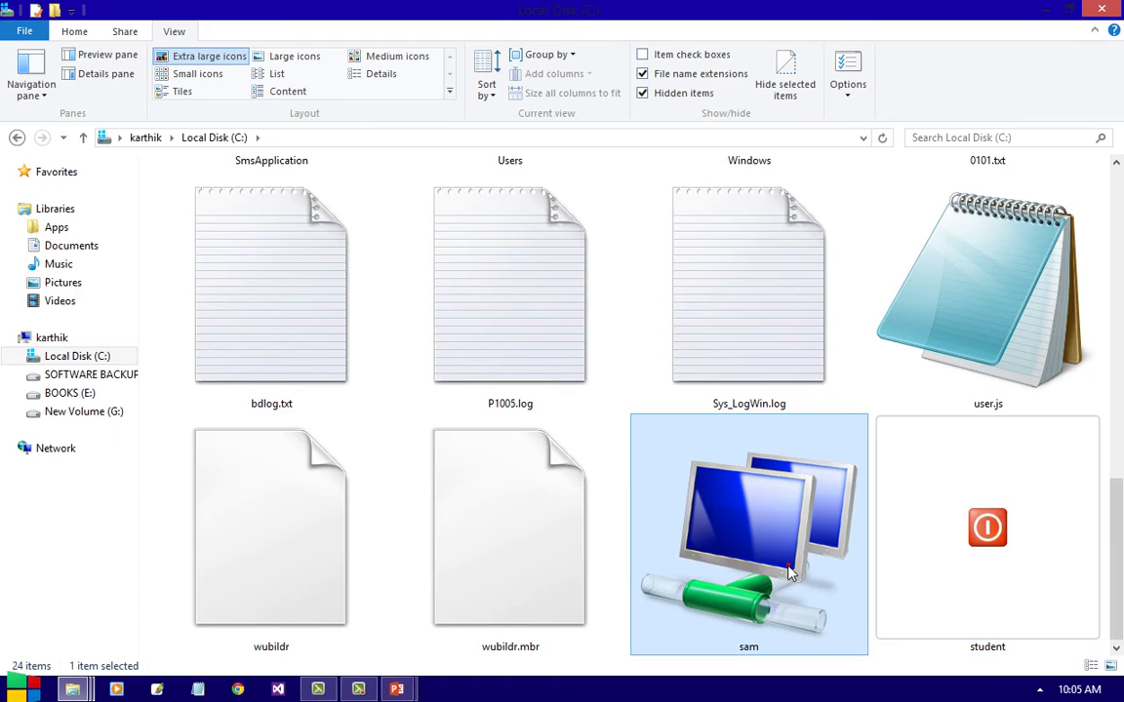
pyautogui.click(772, 542)
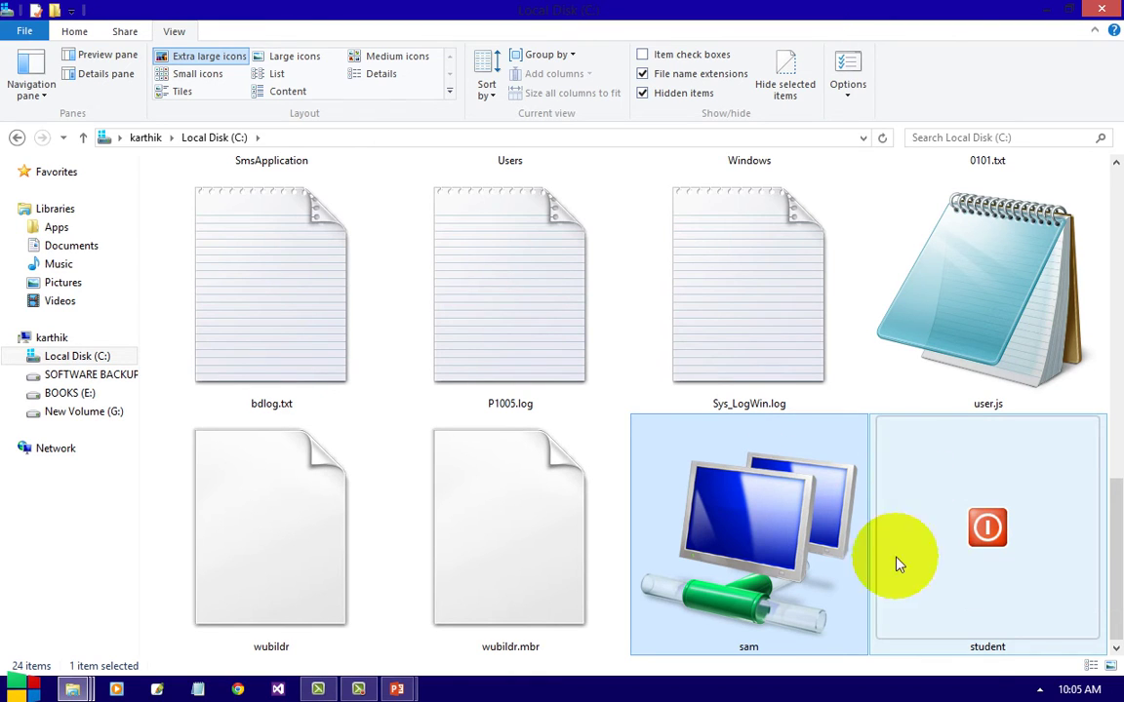
pyautogui.rightClick(771, 590)
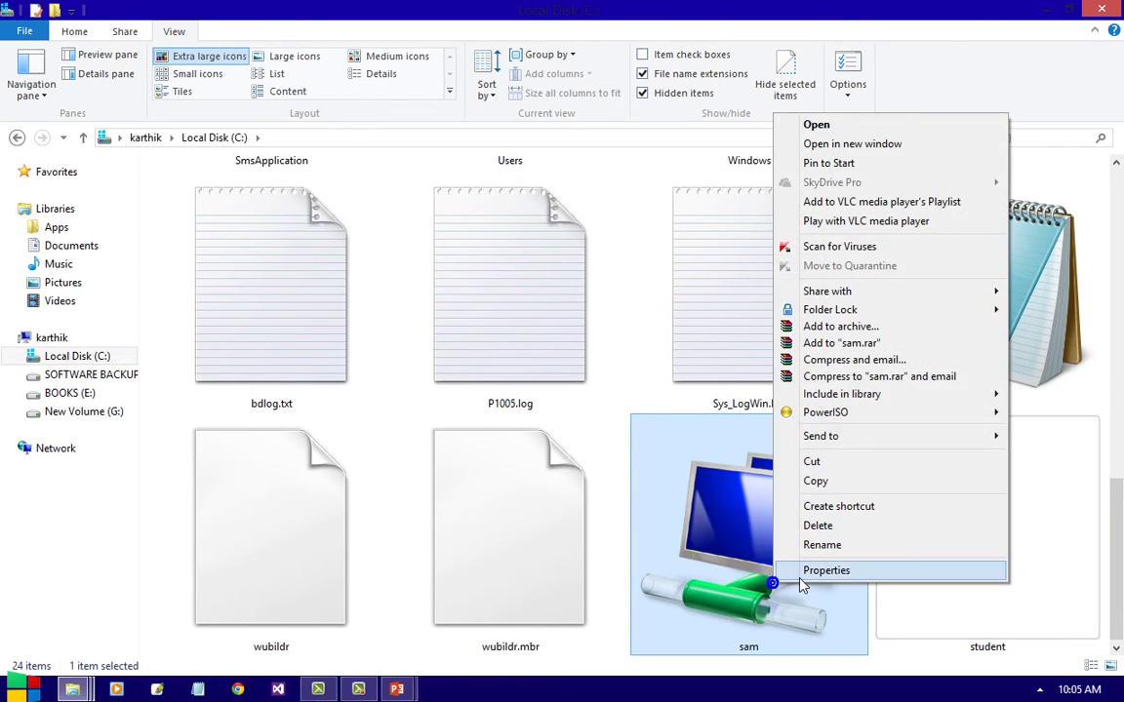
pyautogui.click(805, 573)
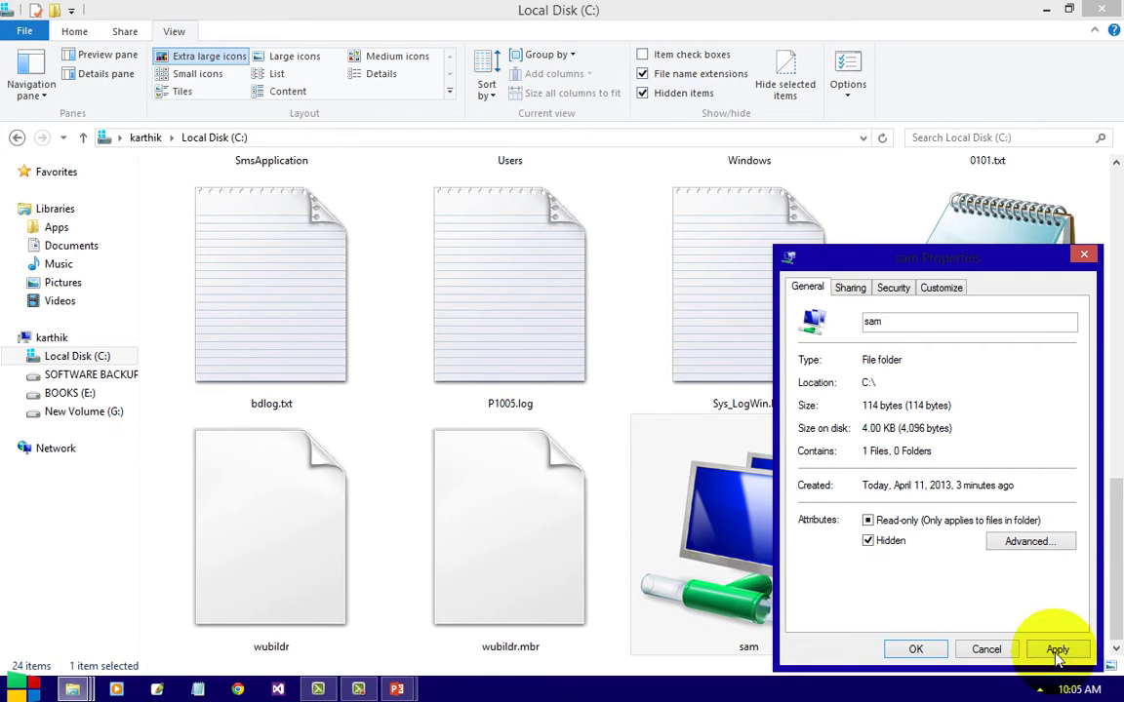
pyautogui.click(1058, 650)
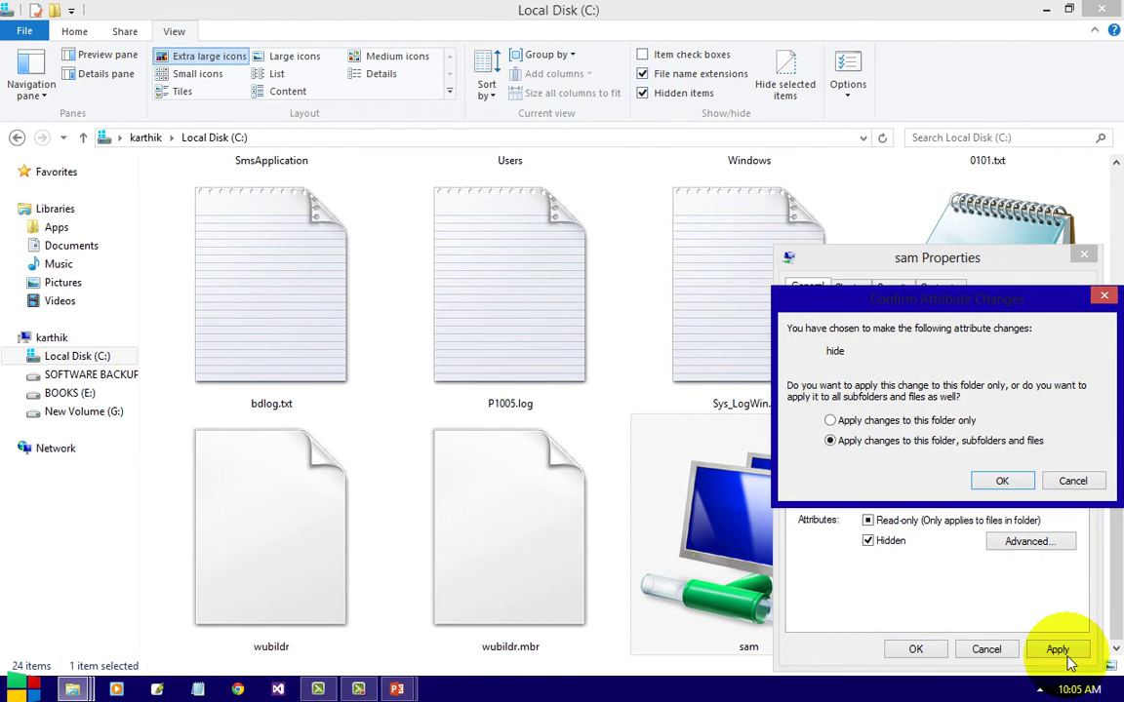
pyautogui.click(1001, 480)
pyautogui.click(916, 649)
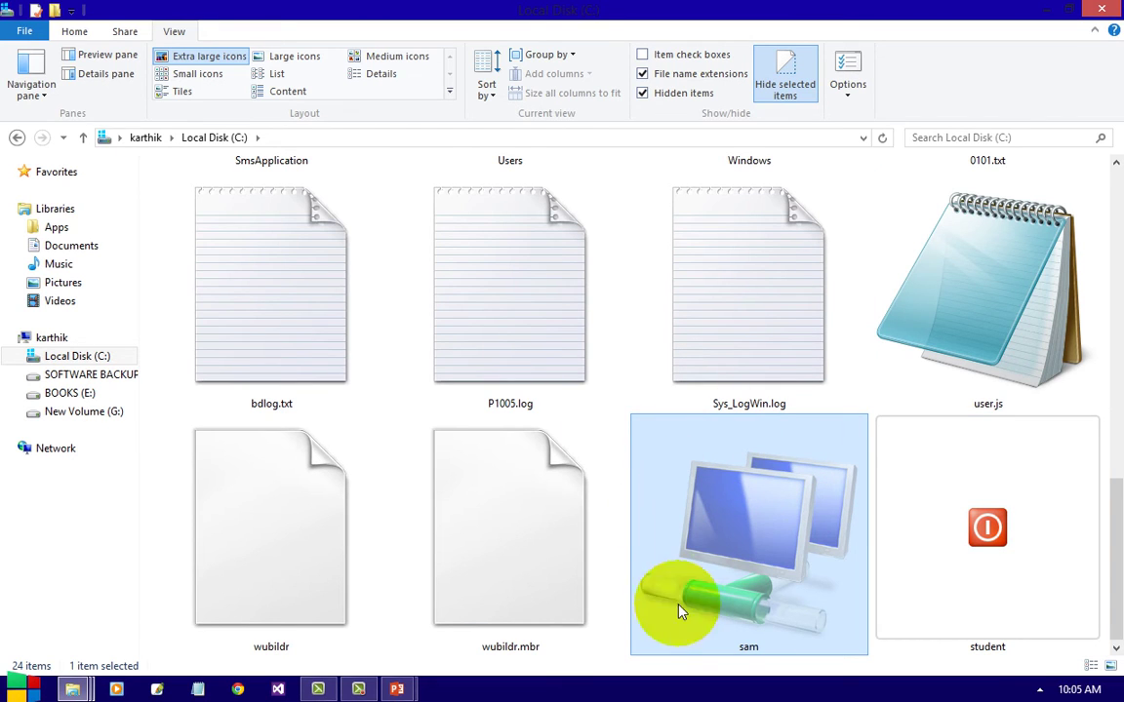
# - Examine the available file commands, including the Windows PowerShell options, along with the navigation pane and sharing options
pyautogui.click(24, 33)
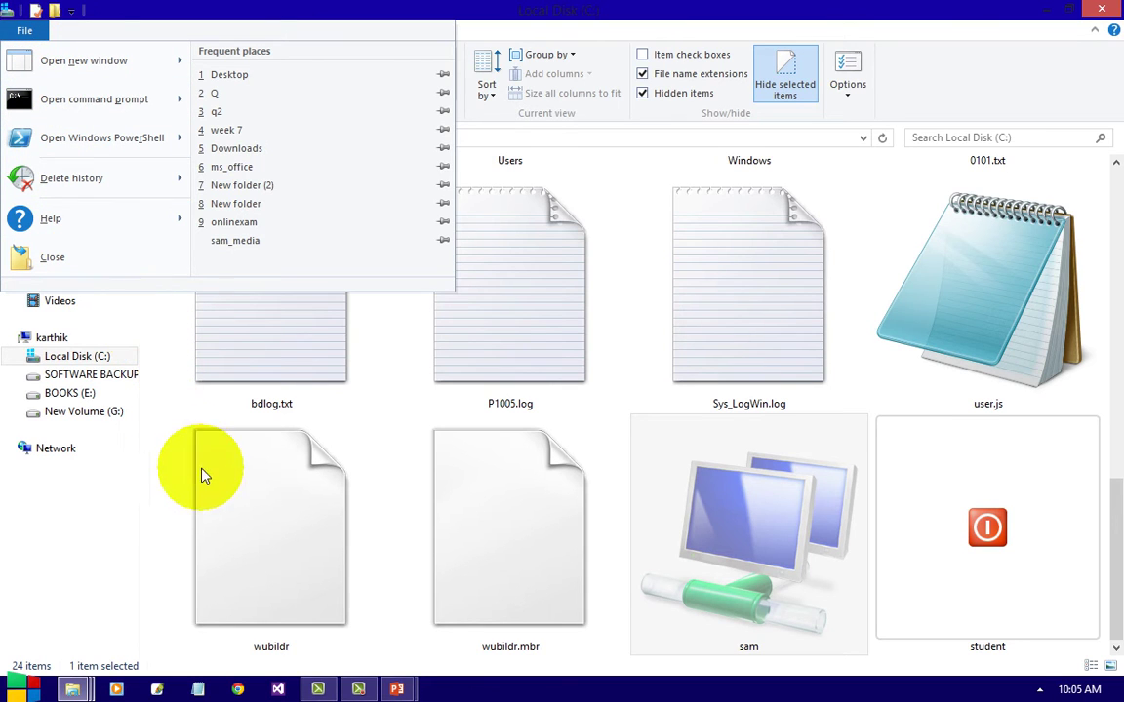
pyautogui.click(168, 513)
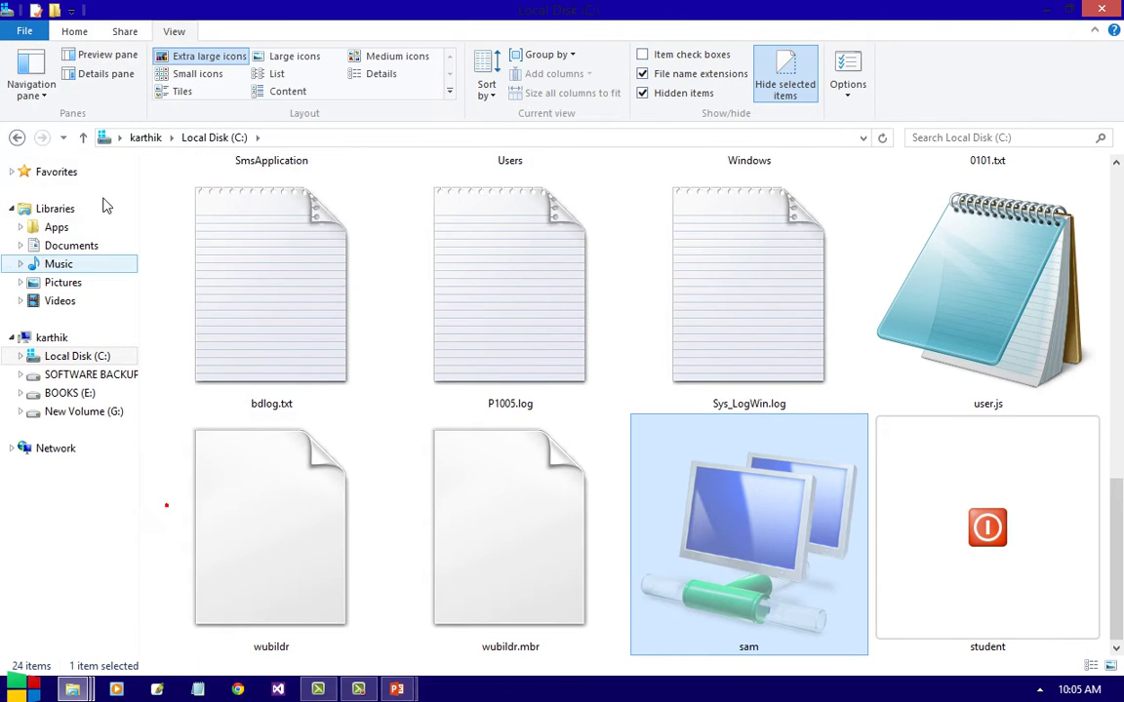
pyautogui.click(37, 95)
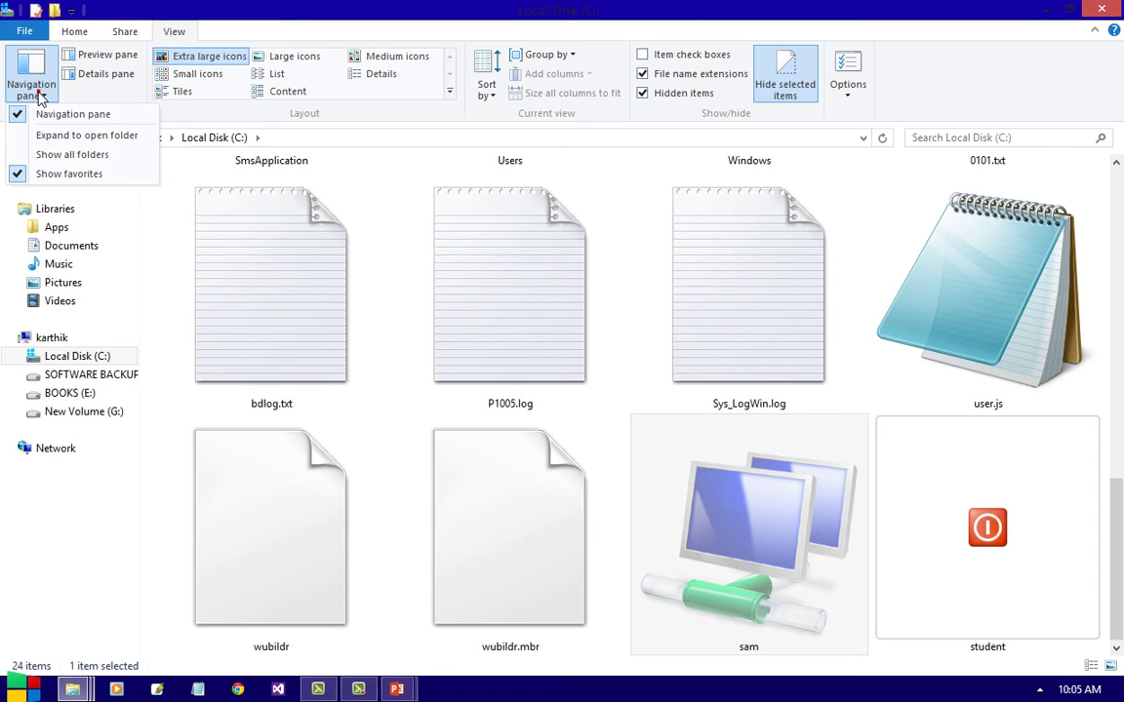
pyautogui.click(79, 32)
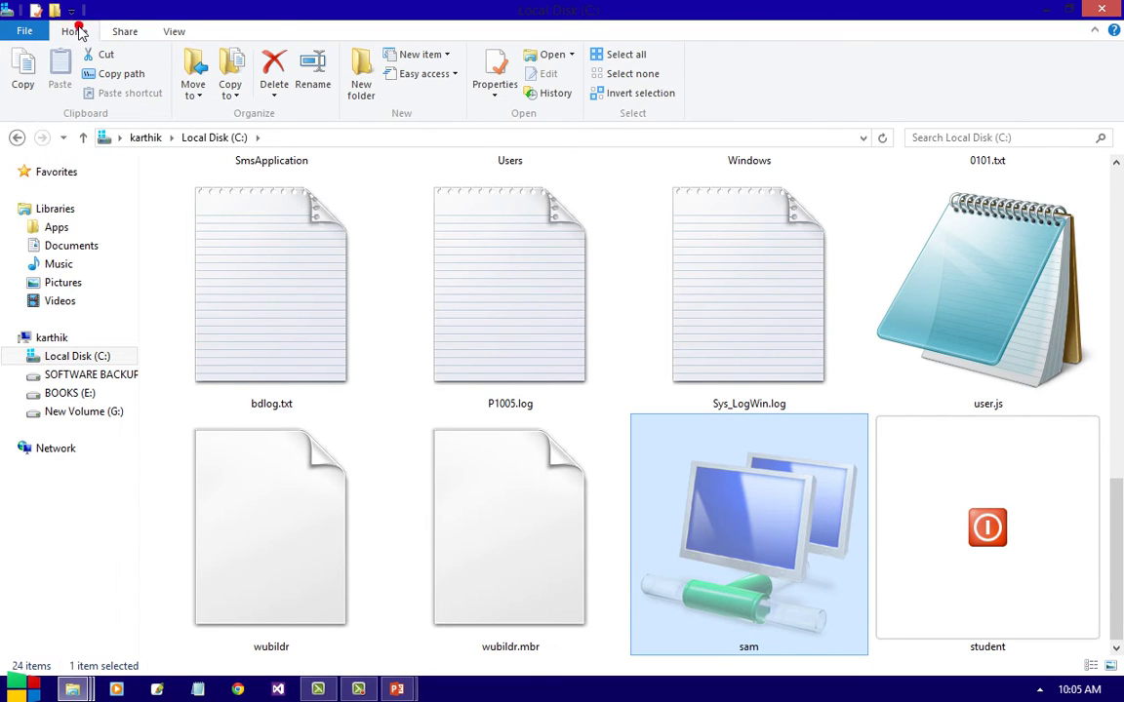
pyautogui.click(121, 36)
pyautogui.click(27, 31)
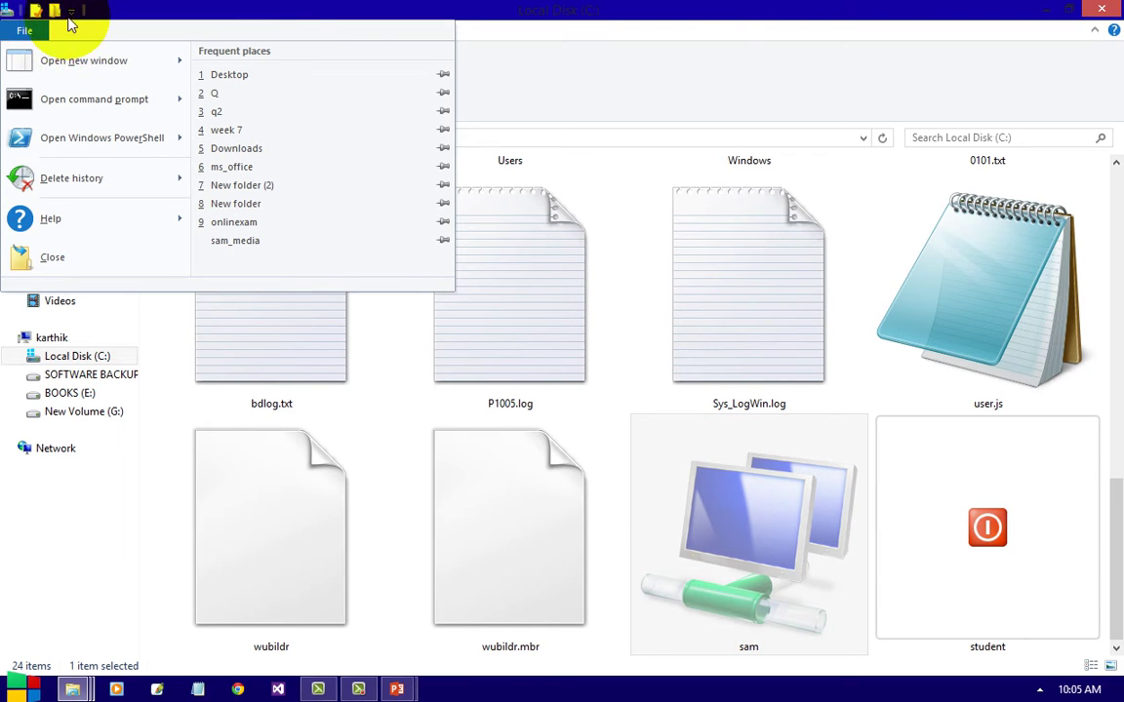
pyautogui.moveTo(51, 66)
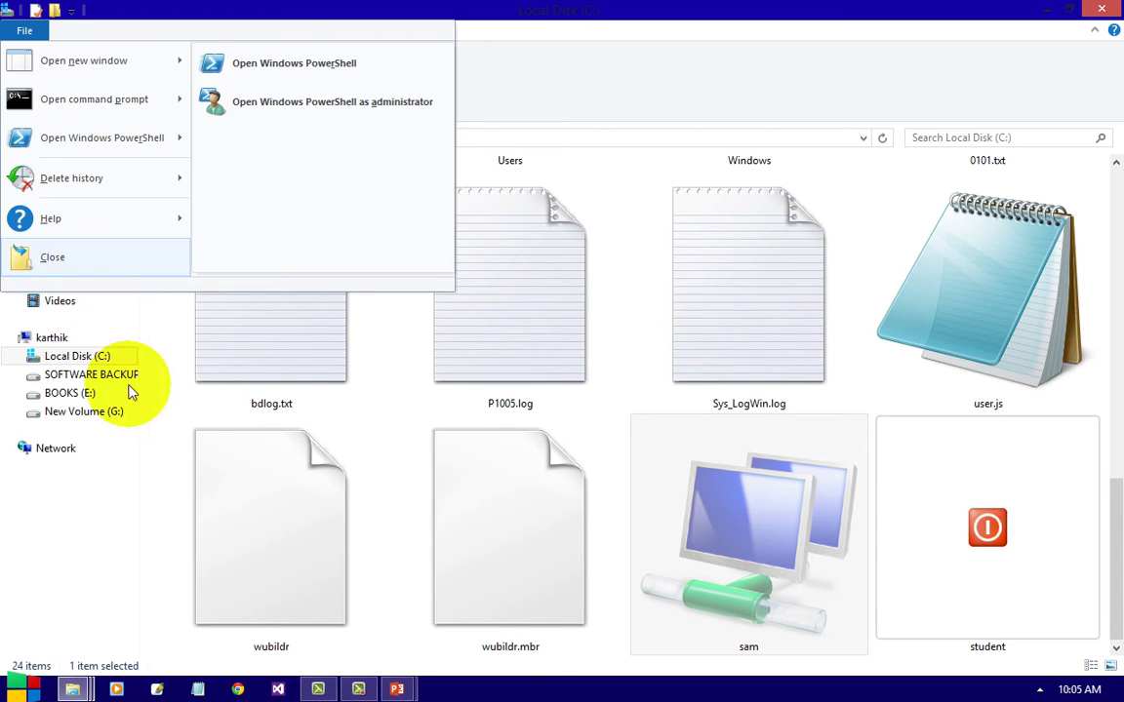
pyautogui.click(171, 442)
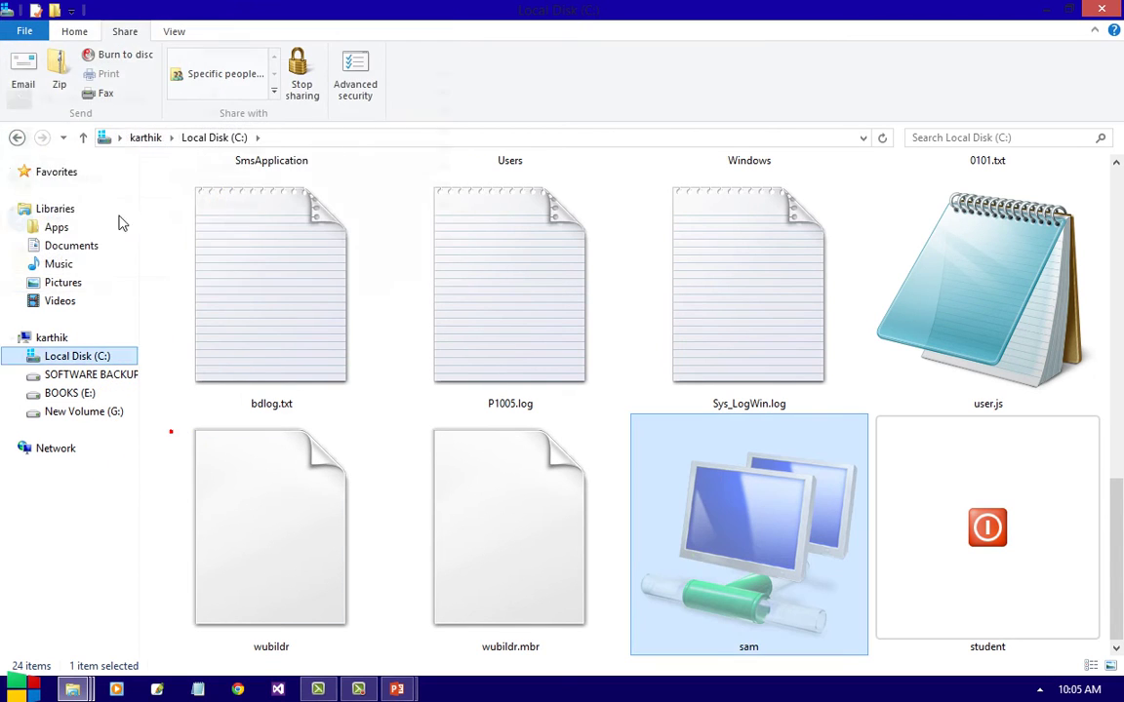
# - Examine the move and copy destinations offered for the sam folder, and view its properties without changing them
pyautogui.click(74, 32)
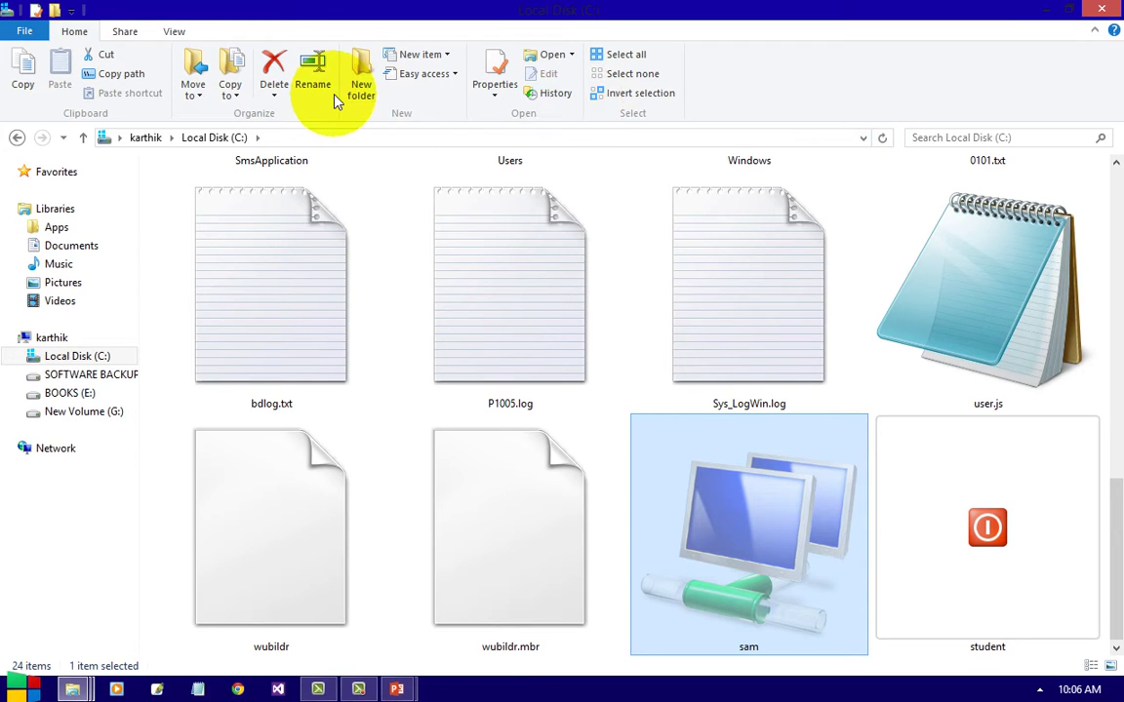
pyautogui.click(195, 94)
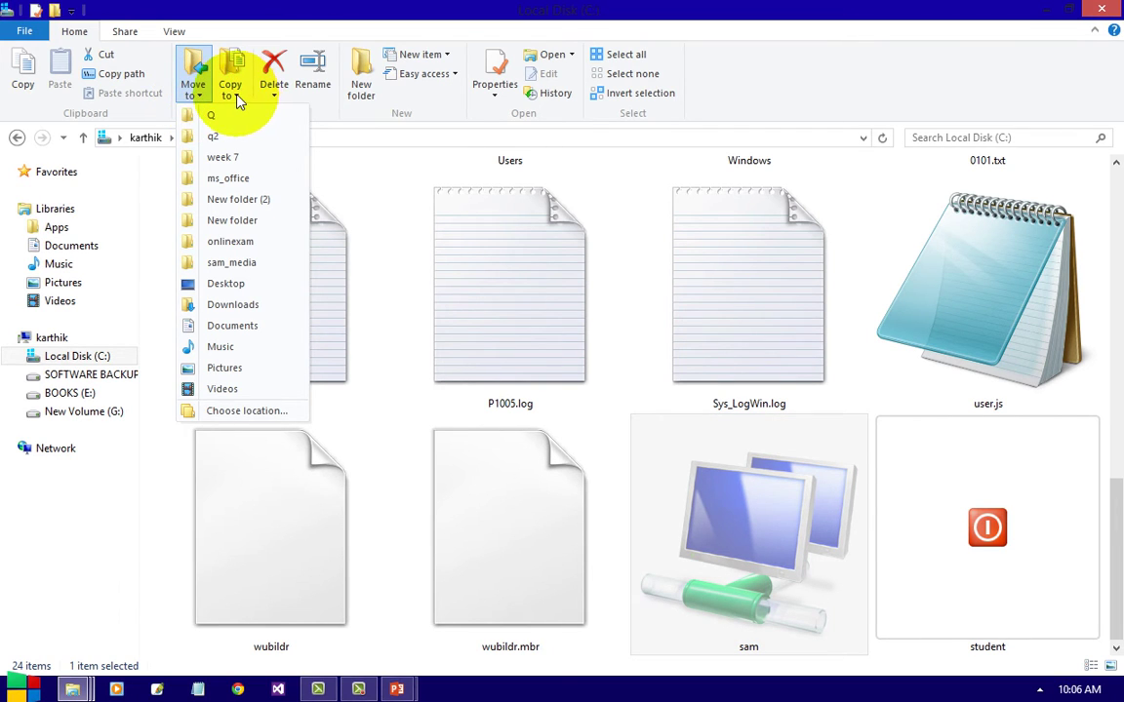
pyautogui.click(236, 98)
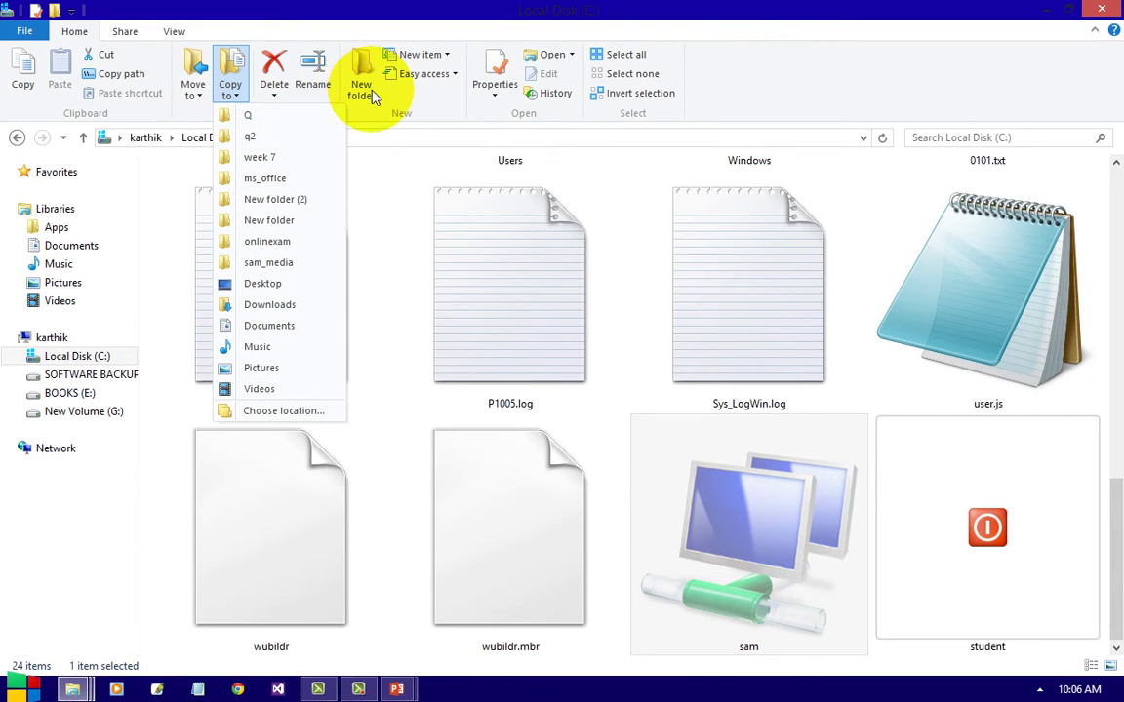
pyautogui.click(491, 98)
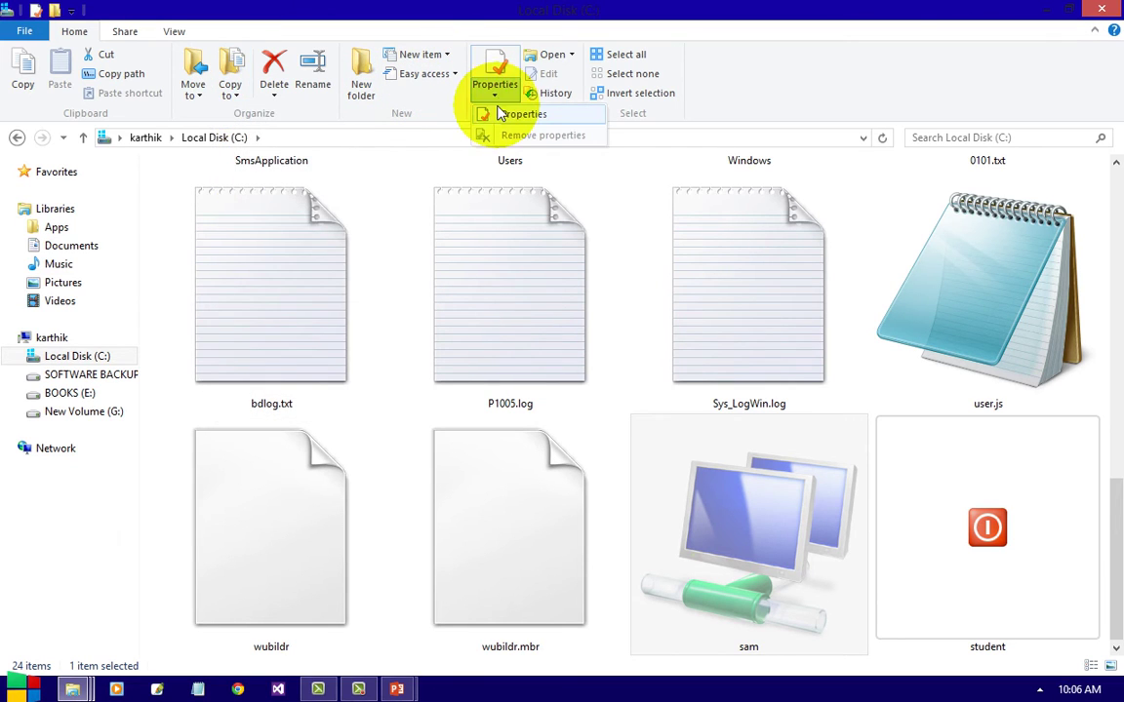
pyautogui.click(497, 114)
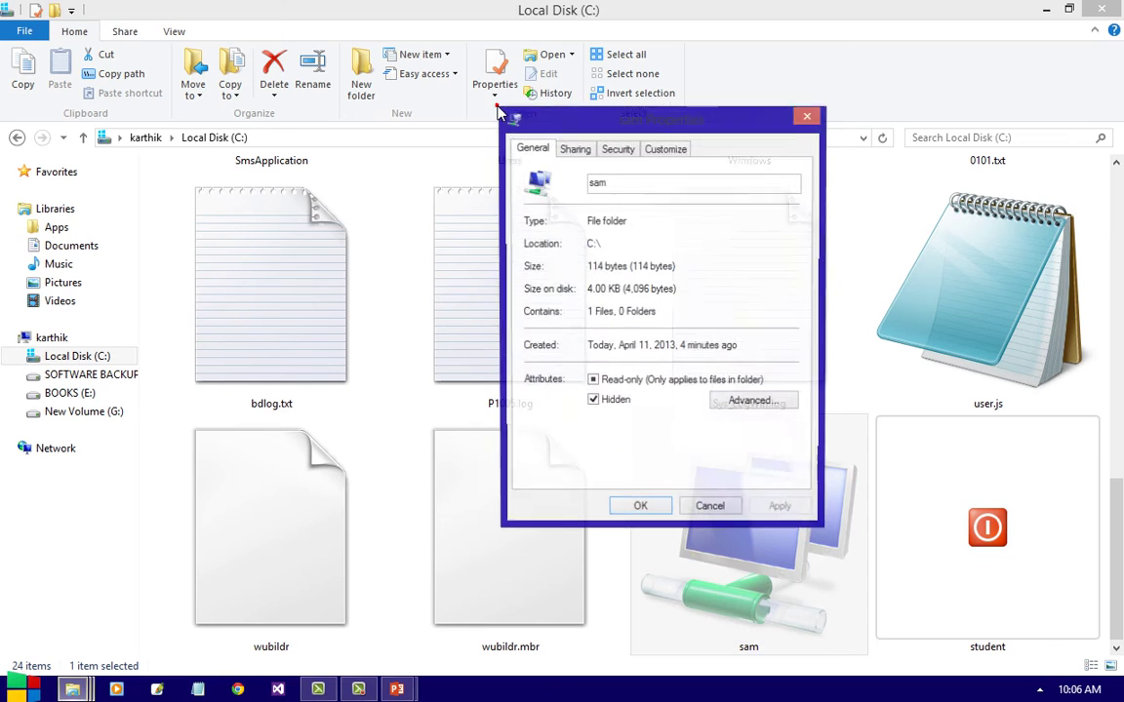
pyautogui.click(816, 116)
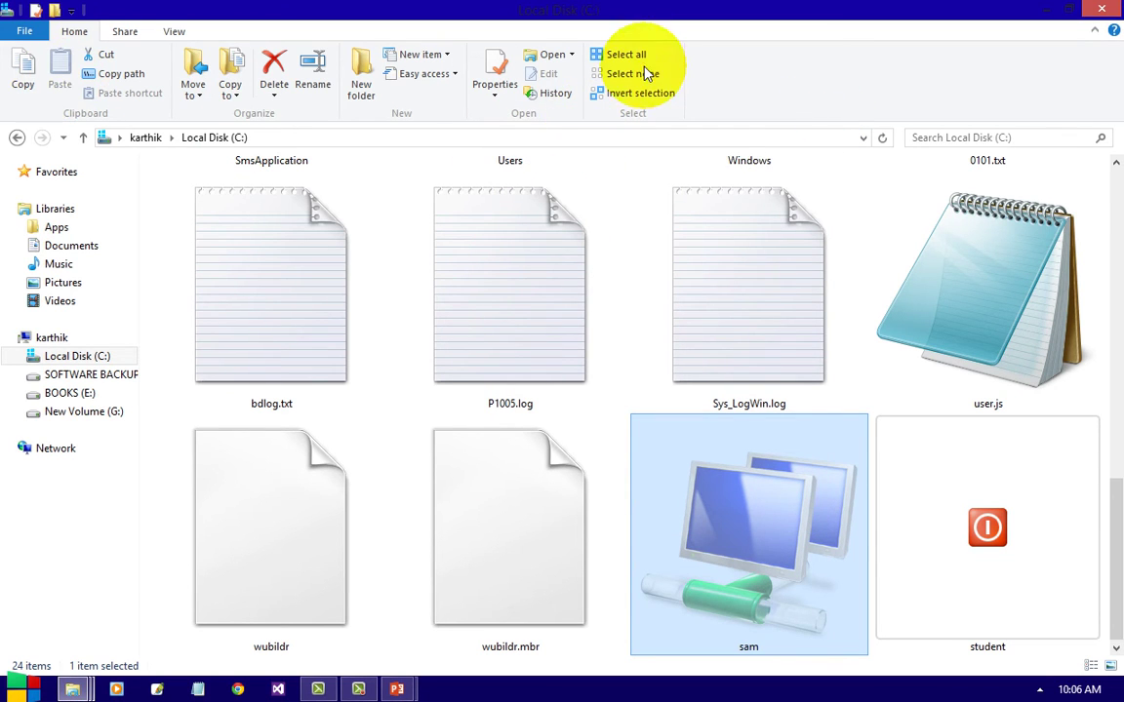
# - Examine the file commands, including the history deletion choices, and the customization options for the Quick Access Toolbar
pyautogui.click(24, 32)
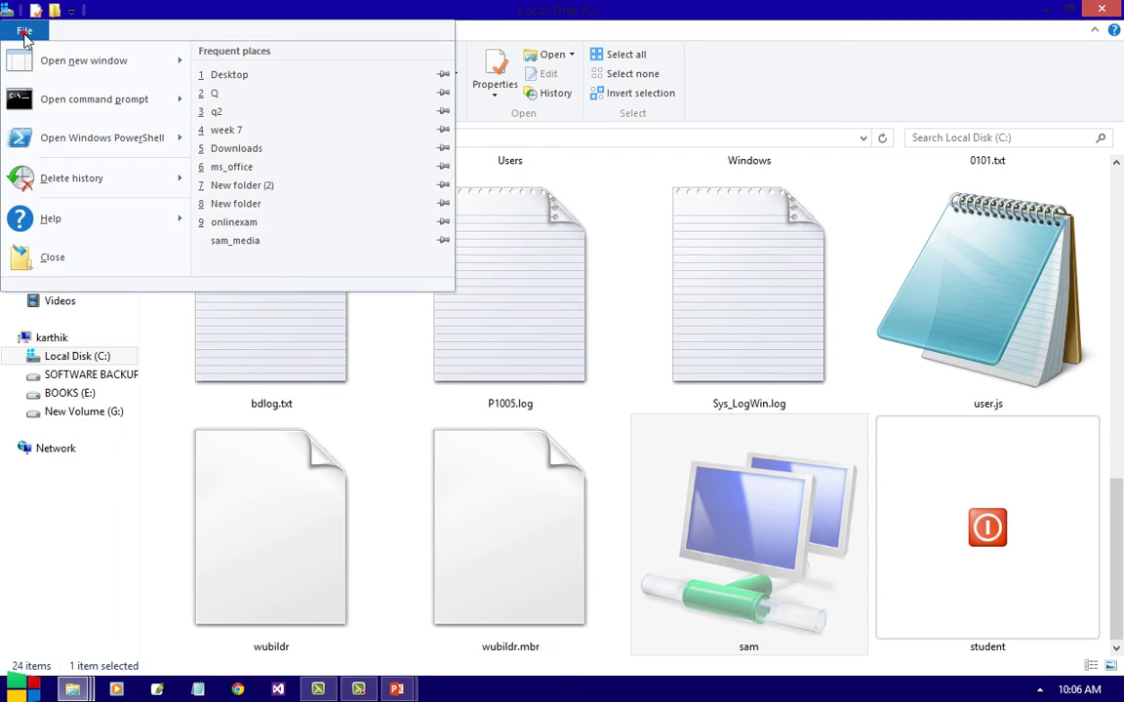
pyautogui.click(25, 35)
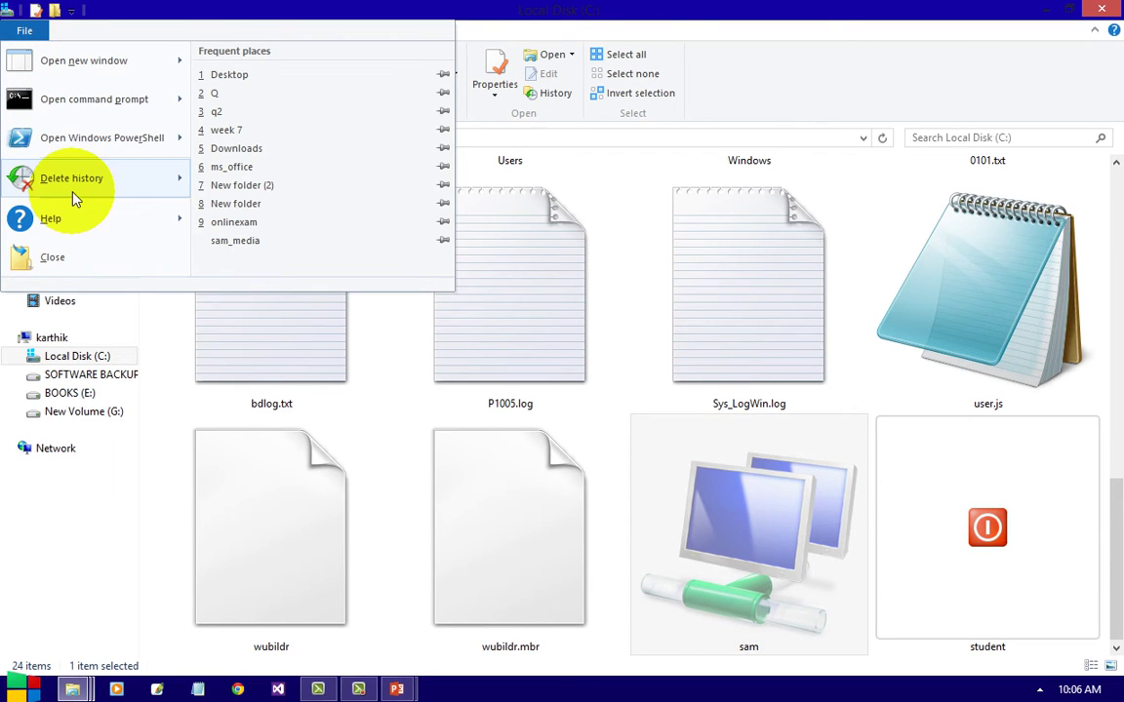
pyautogui.moveTo(77, 195)
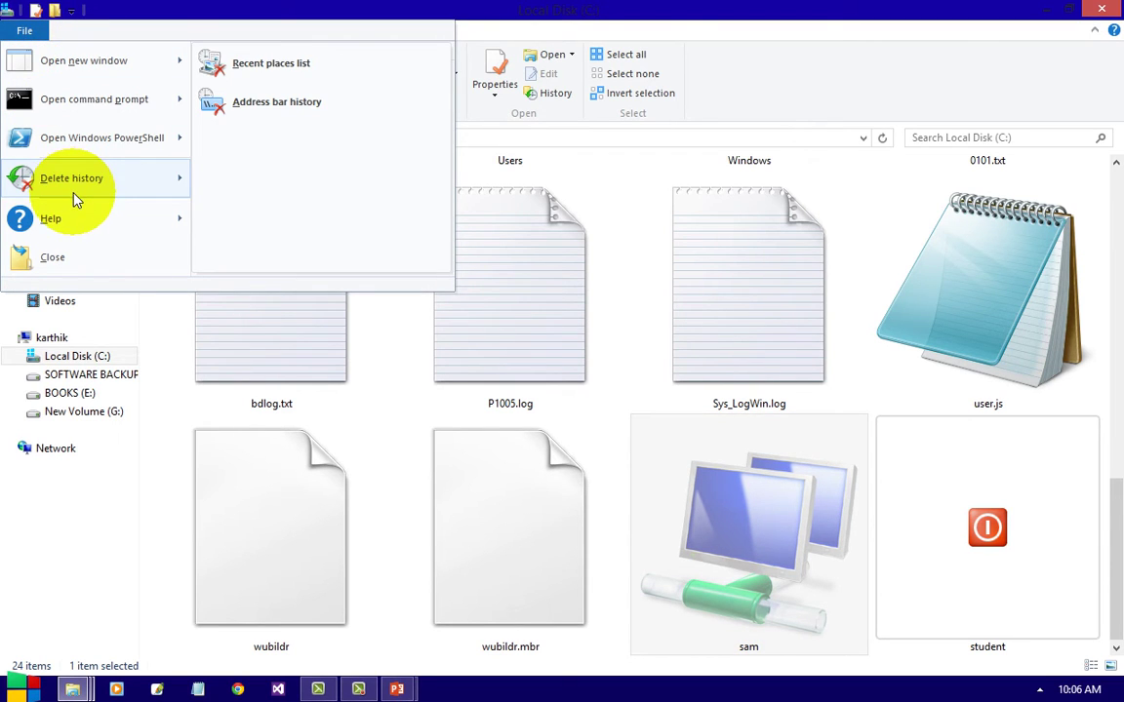
pyautogui.click(71, 12)
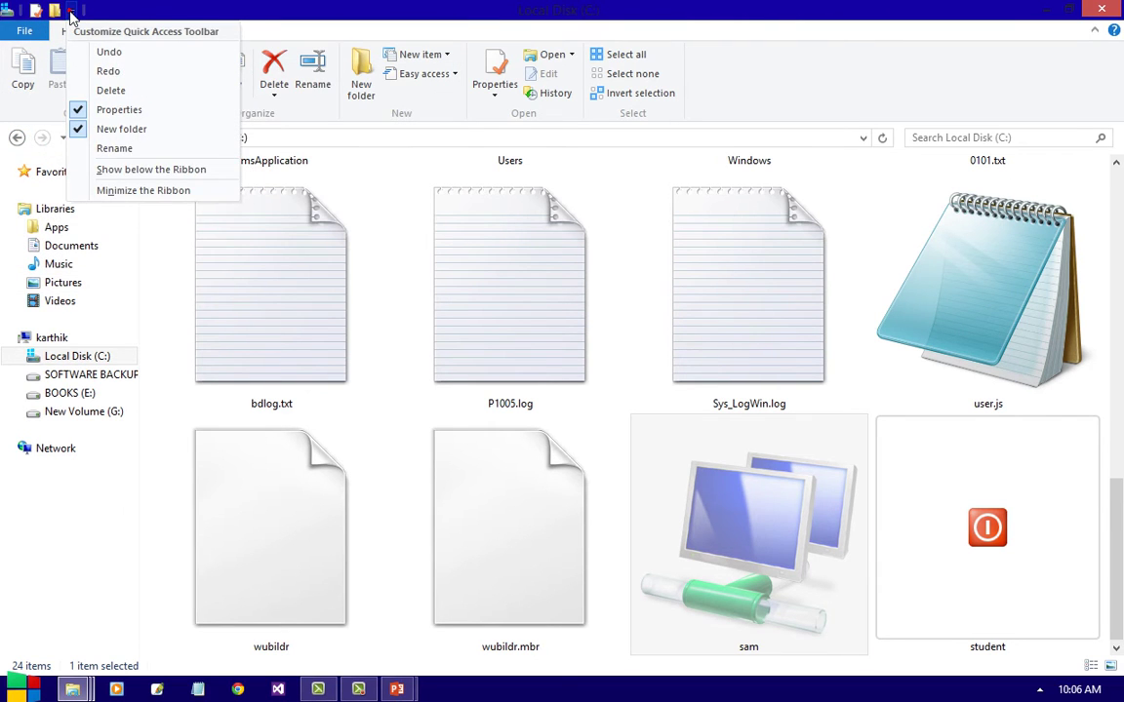
pyautogui.click(71, 13)
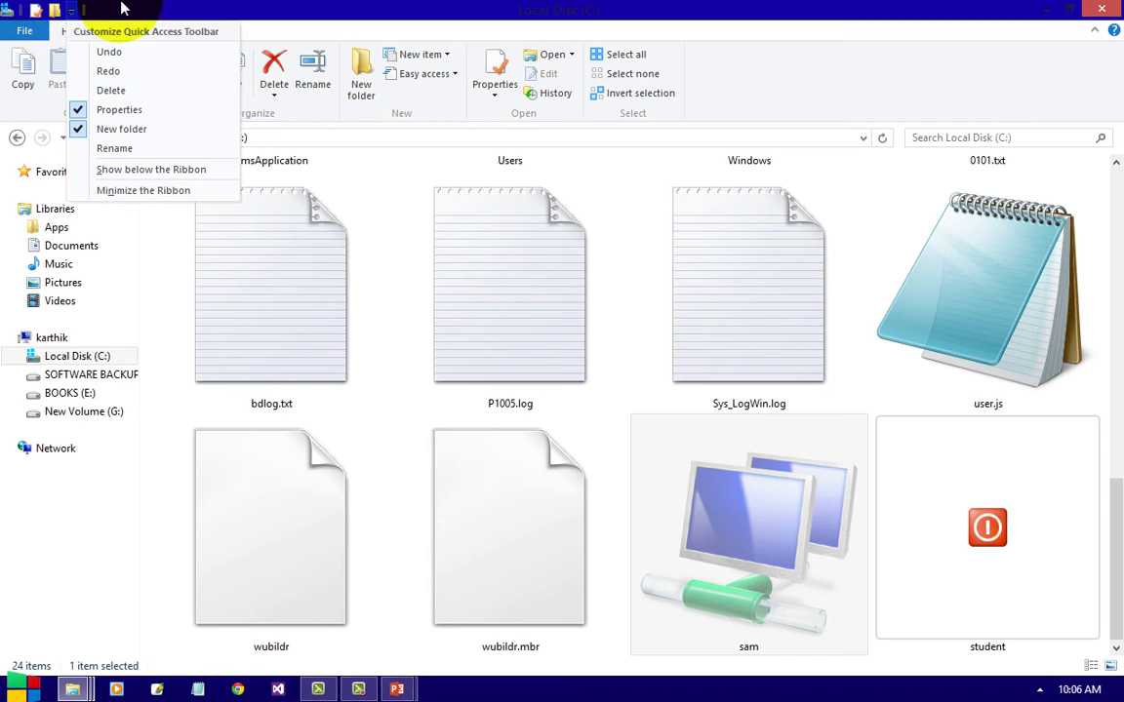
pyautogui.click(175, 60)
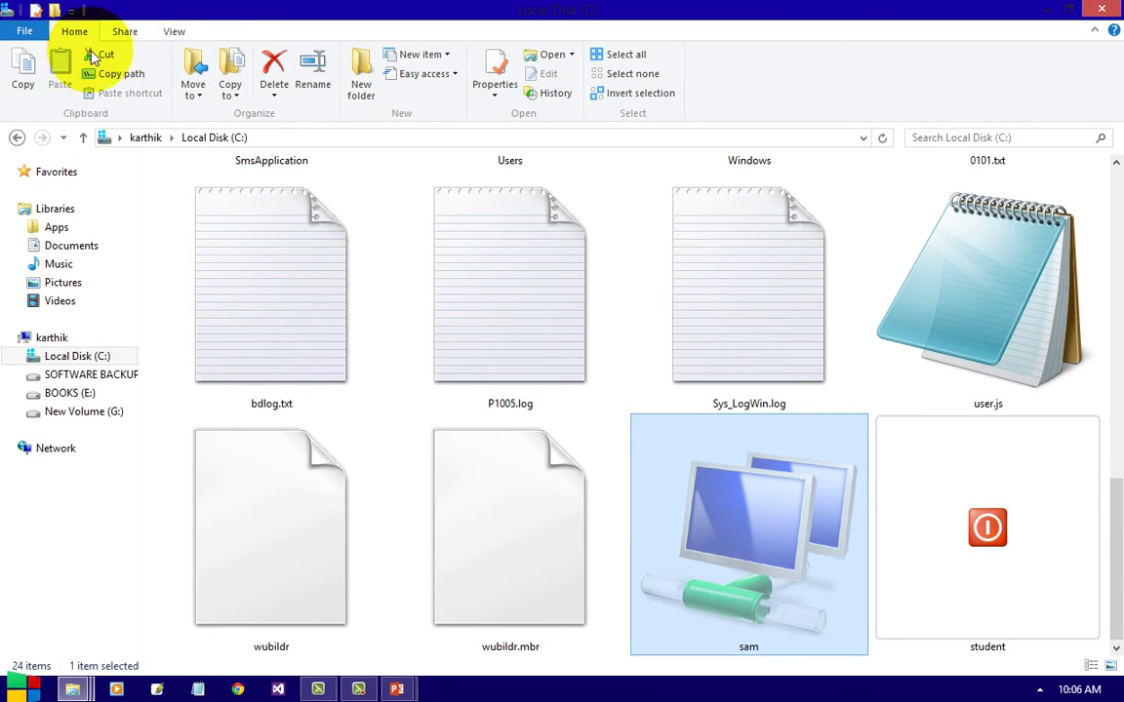
# - Examine the sharing commands, the view settings, and the entry for changing folder and search options
pyautogui.click(121, 35)
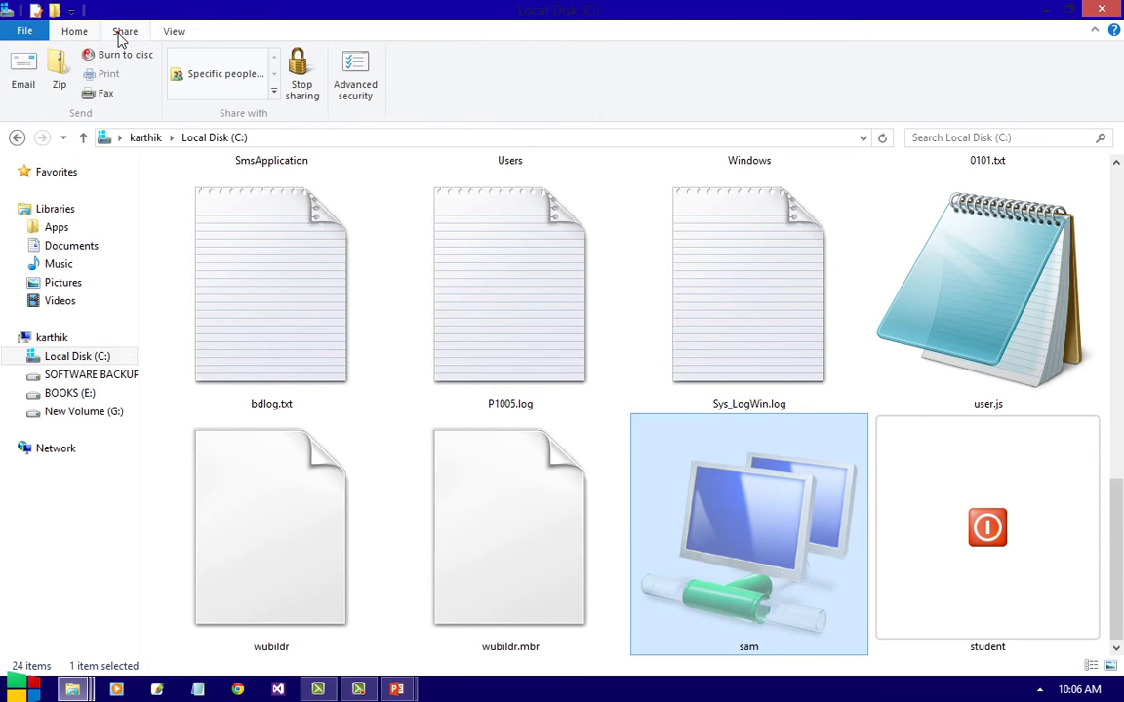
pyautogui.click(172, 35)
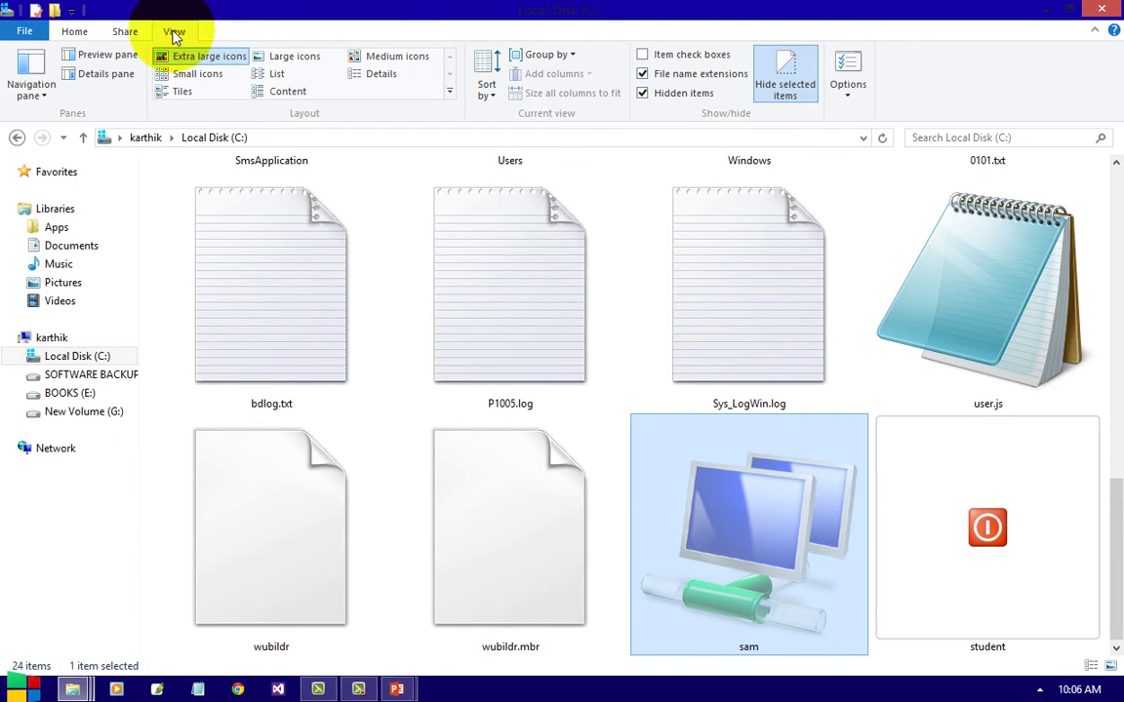
pyautogui.click(855, 98)
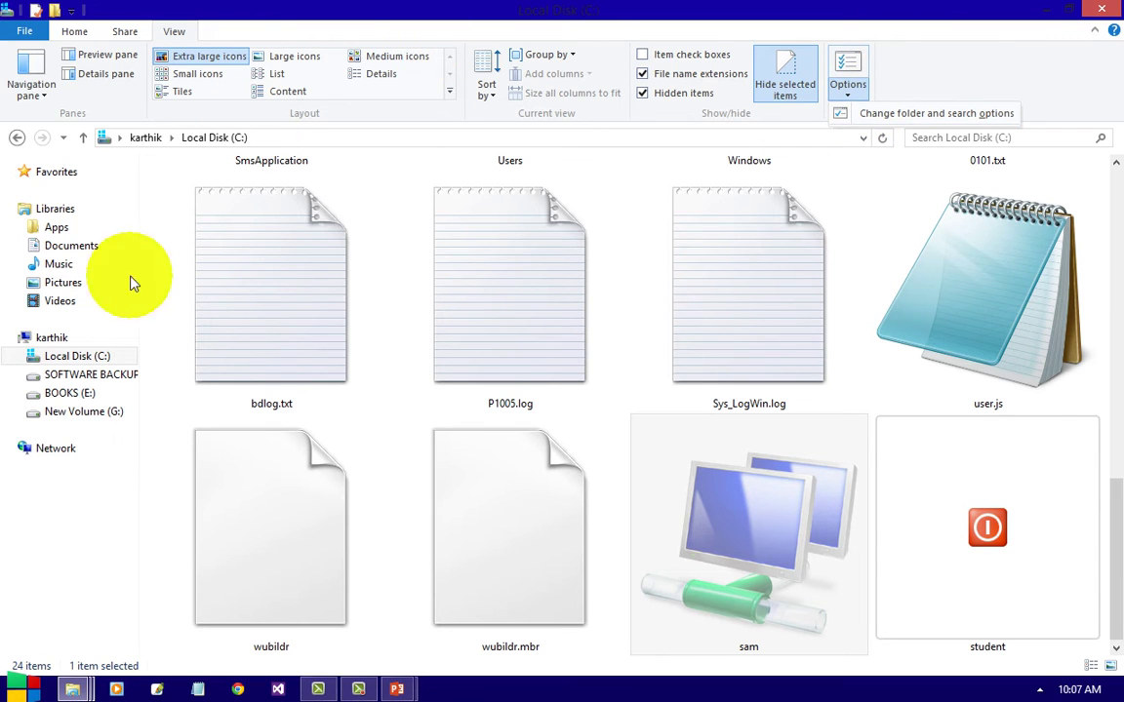
# - Switch to the PowerPoint slide show and advance to the slide about changing the icon picture of folders
pyautogui.moveTo(390, 690)
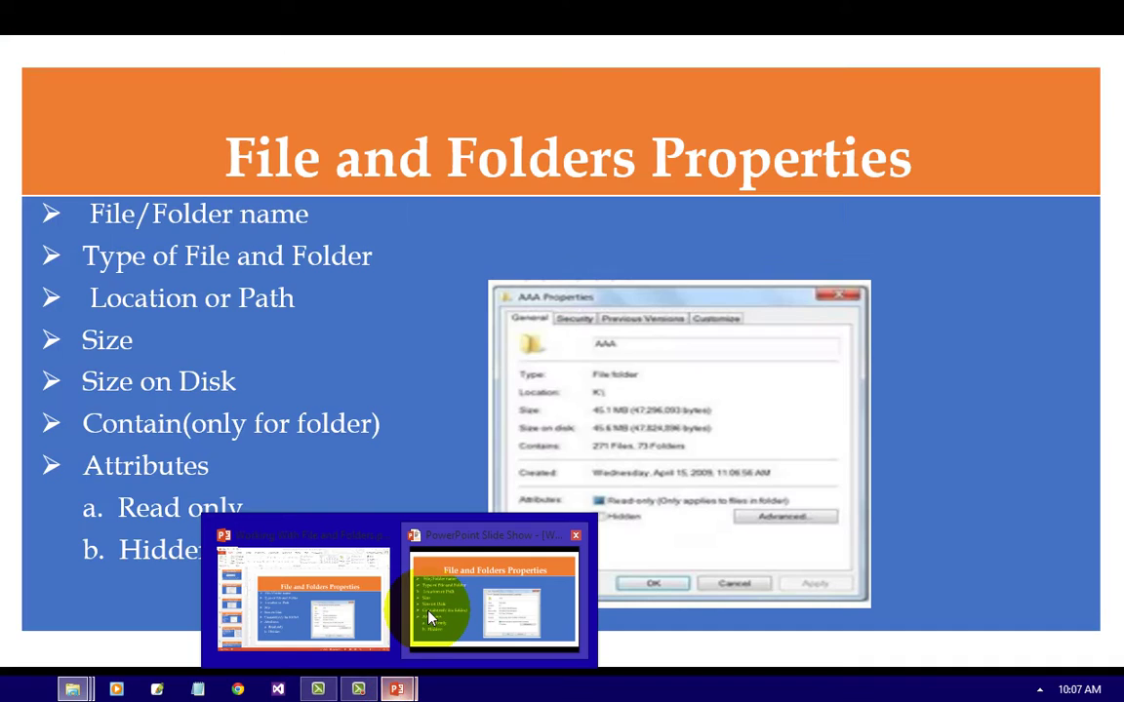
pyautogui.click(429, 576)
pyautogui.click(426, 610)
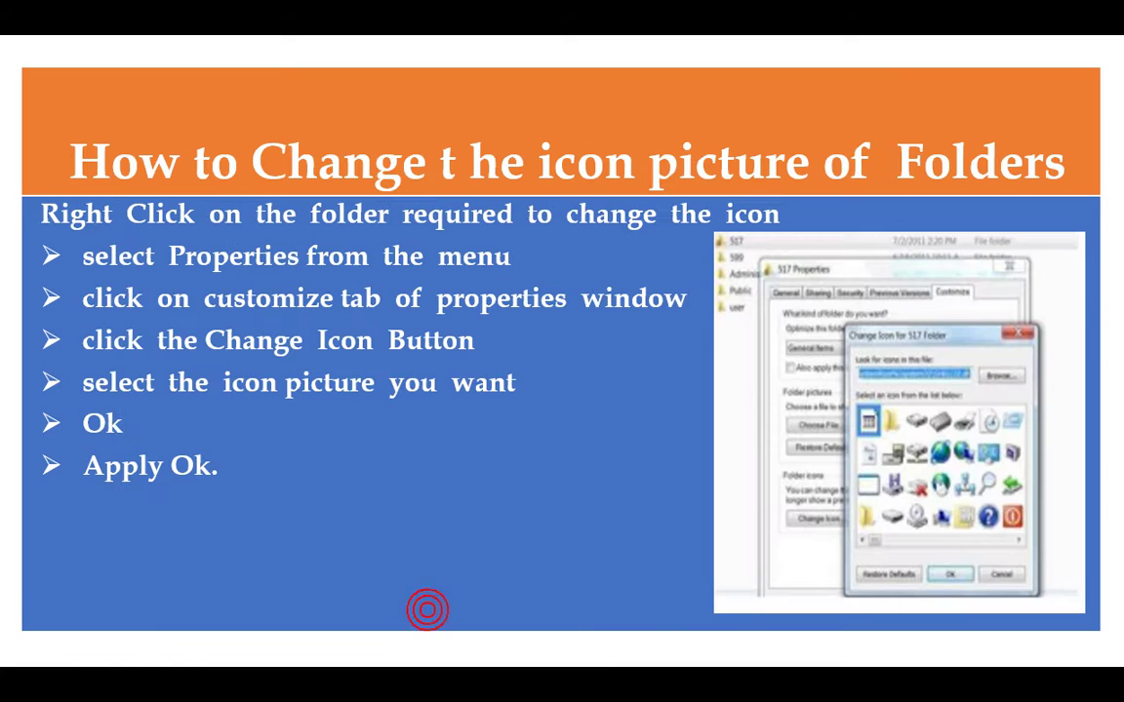